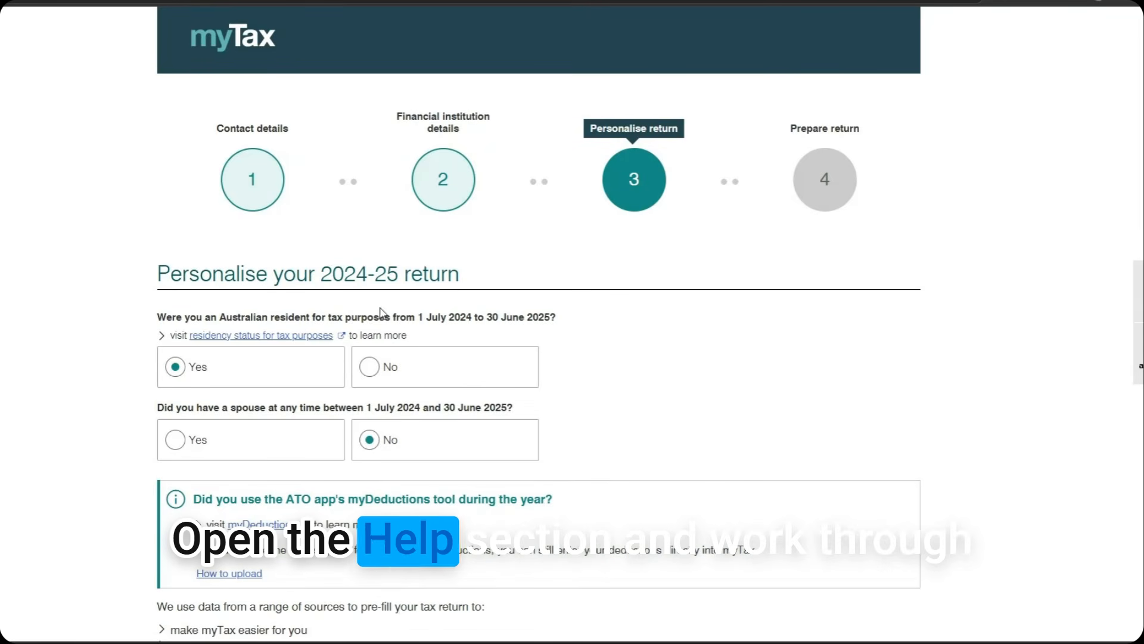
Answer Yes to having a spouse from 1 July 2024 to 30 June 2025, keeping residency as Yes
left_click(284, 337)
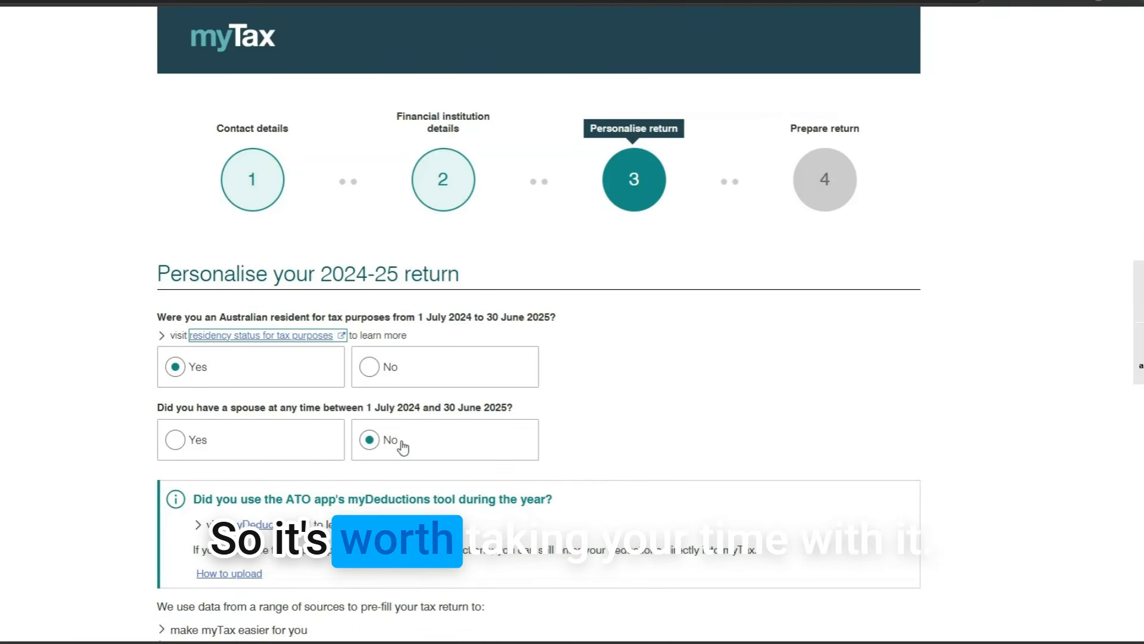
left_click(253, 455)
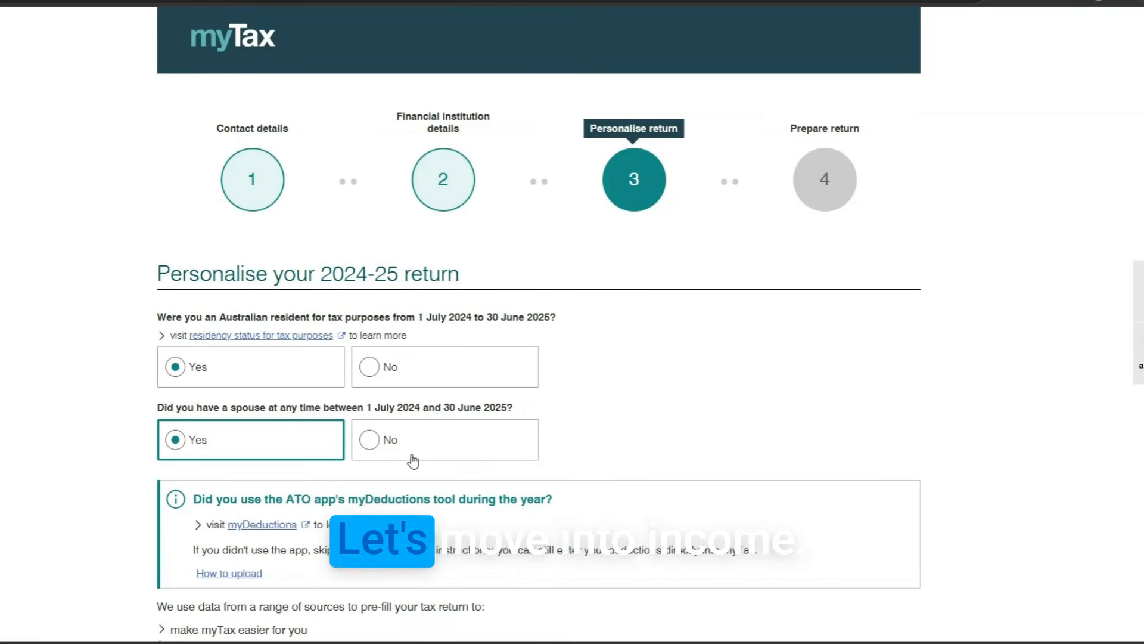
scroll(874, 462, "down", 9)
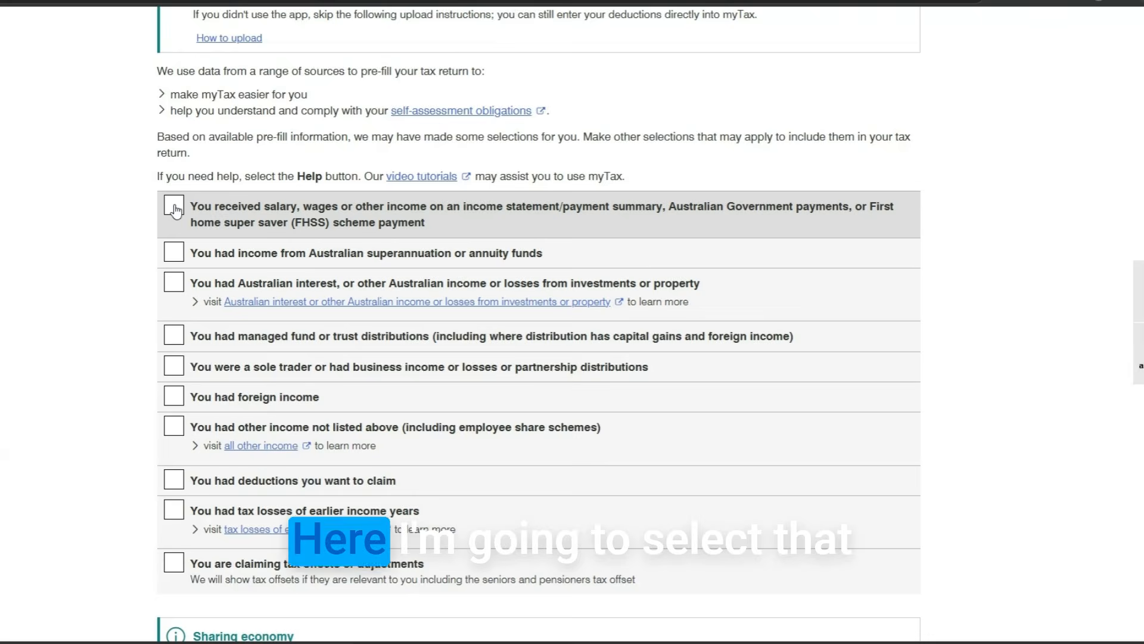
Select salary and wages, Australian interest, and managed fund/trust distributions as income types
left_click(172, 206)
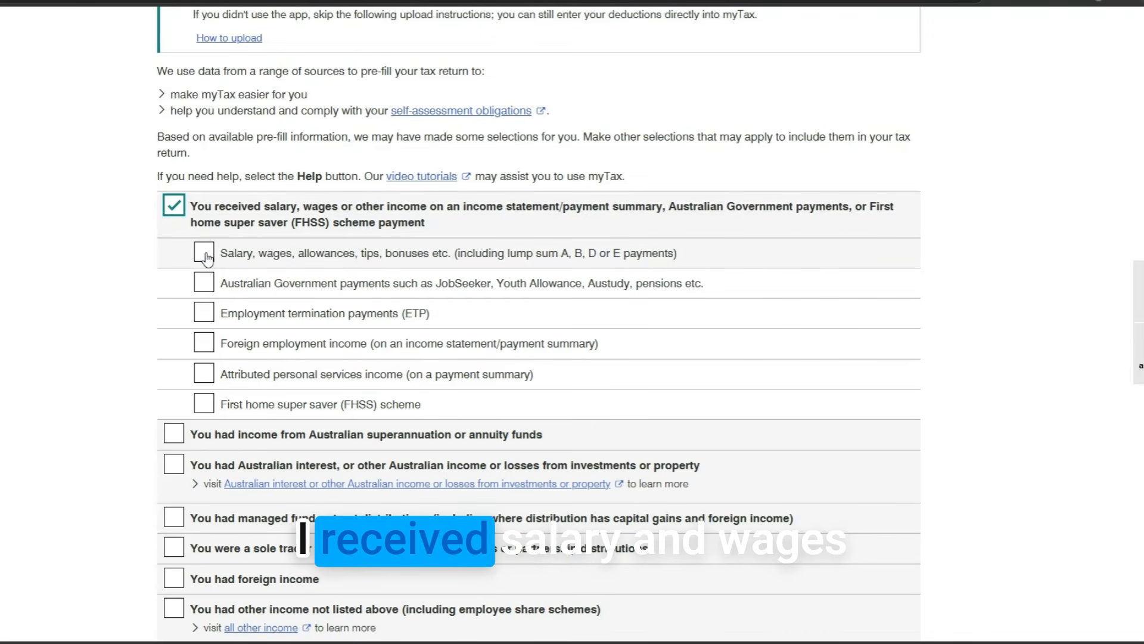
left_click(206, 256)
scroll(284, 364, "down", 2)
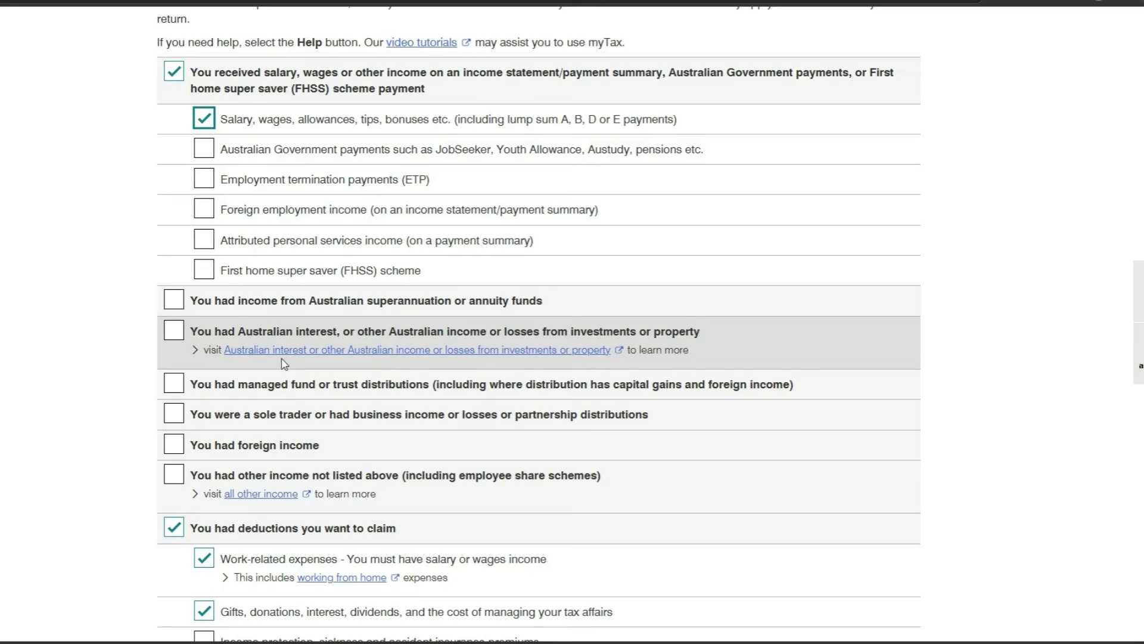
left_click(172, 332)
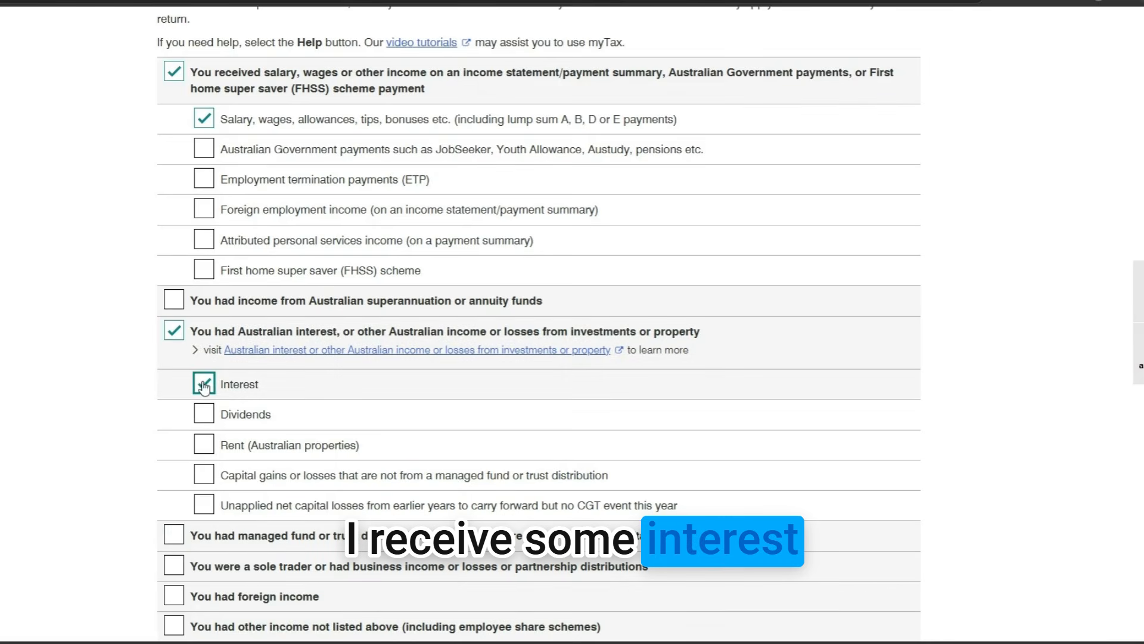
scroll(203, 386, "down", 2)
left_click(174, 401)
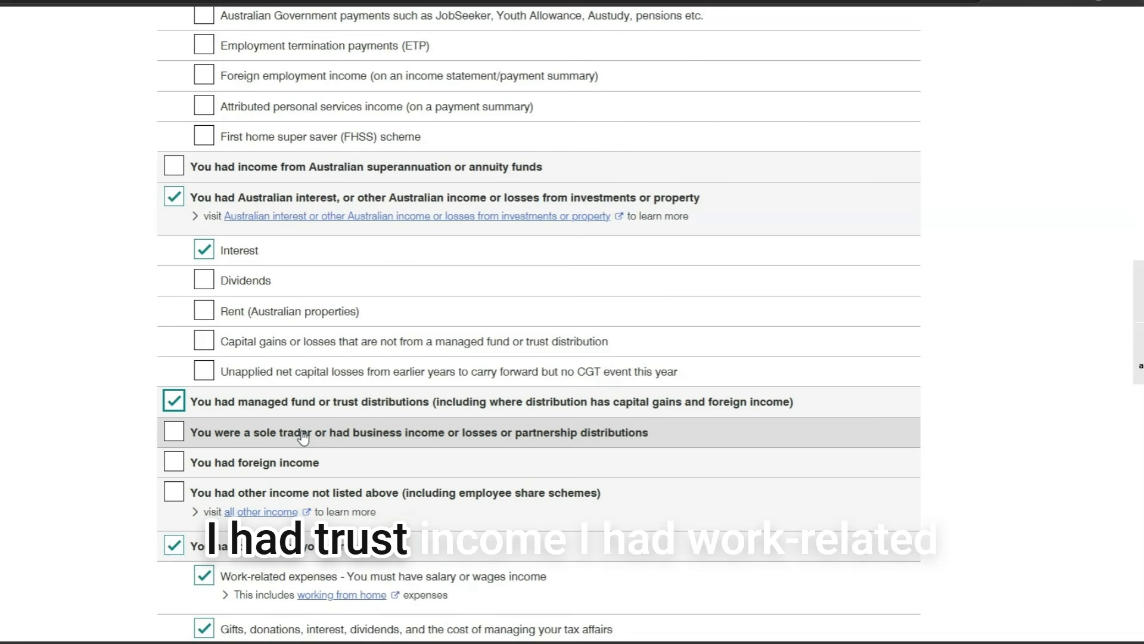
scroll(304, 438, "down", 1)
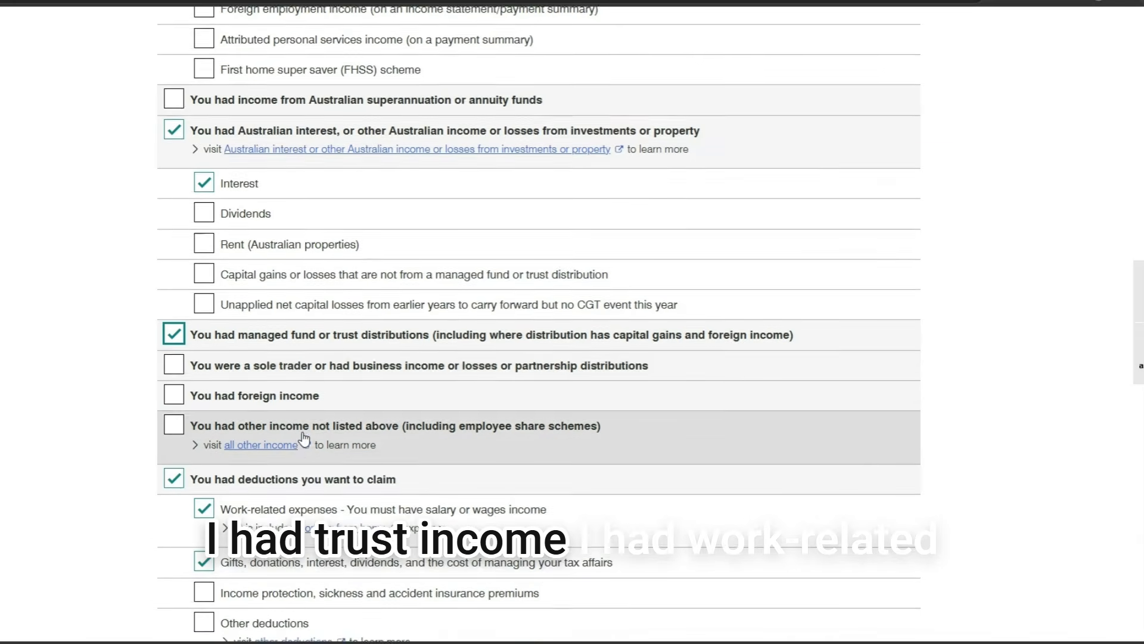
scroll(280, 386, "down", 2)
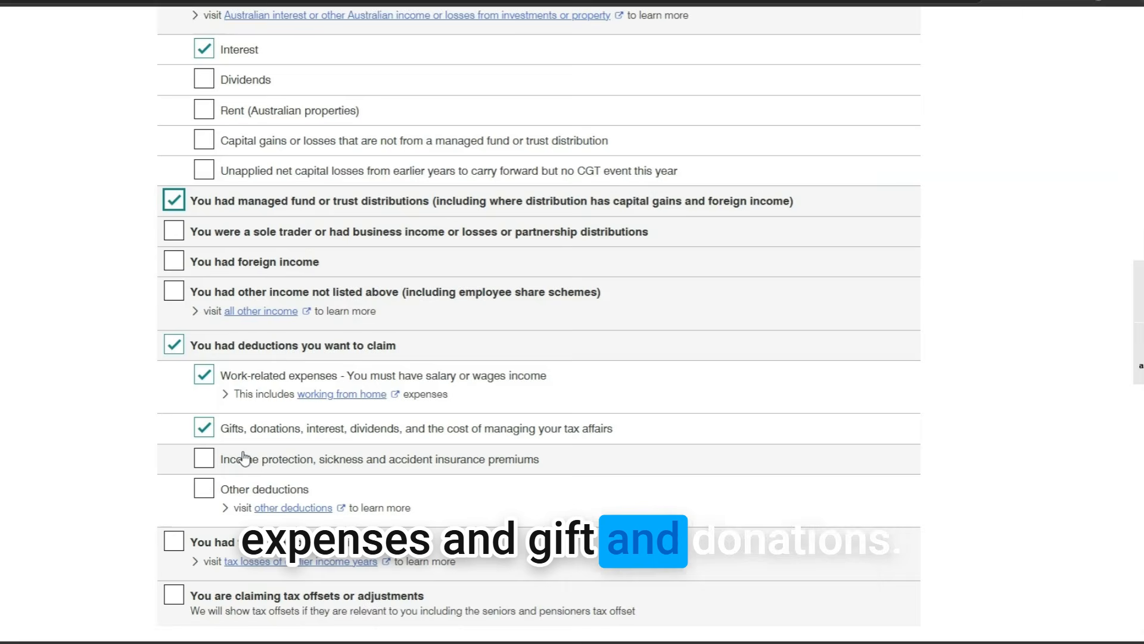
scroll(291, 465, "down", 2)
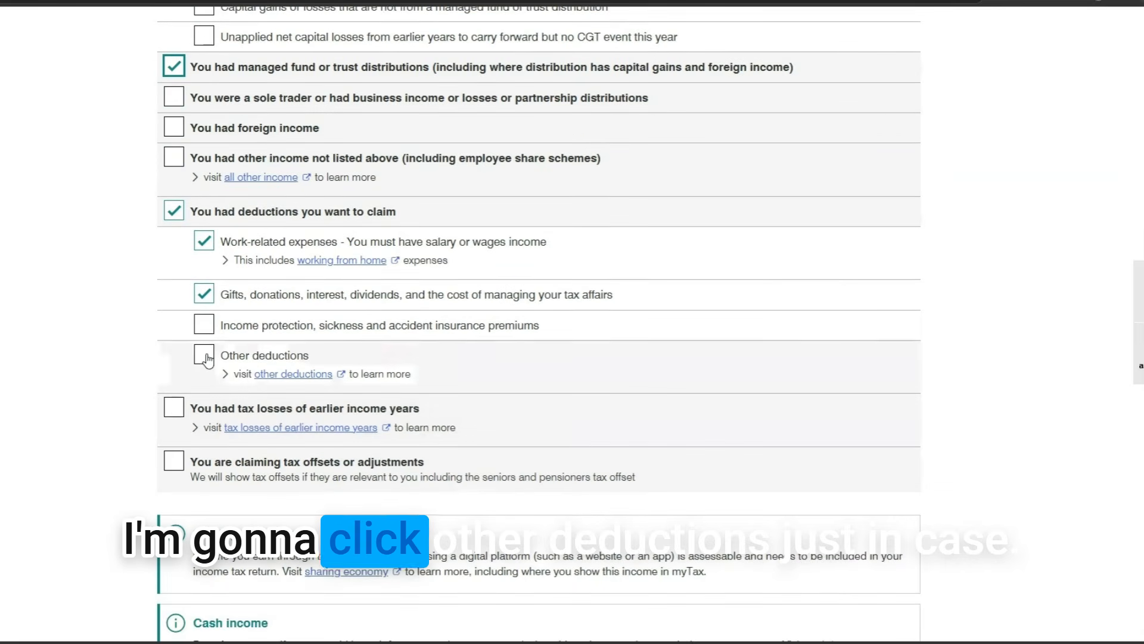
Add Other deductions to the return and continue to the Prepare your 2024-25 return step
left_click(206, 356)
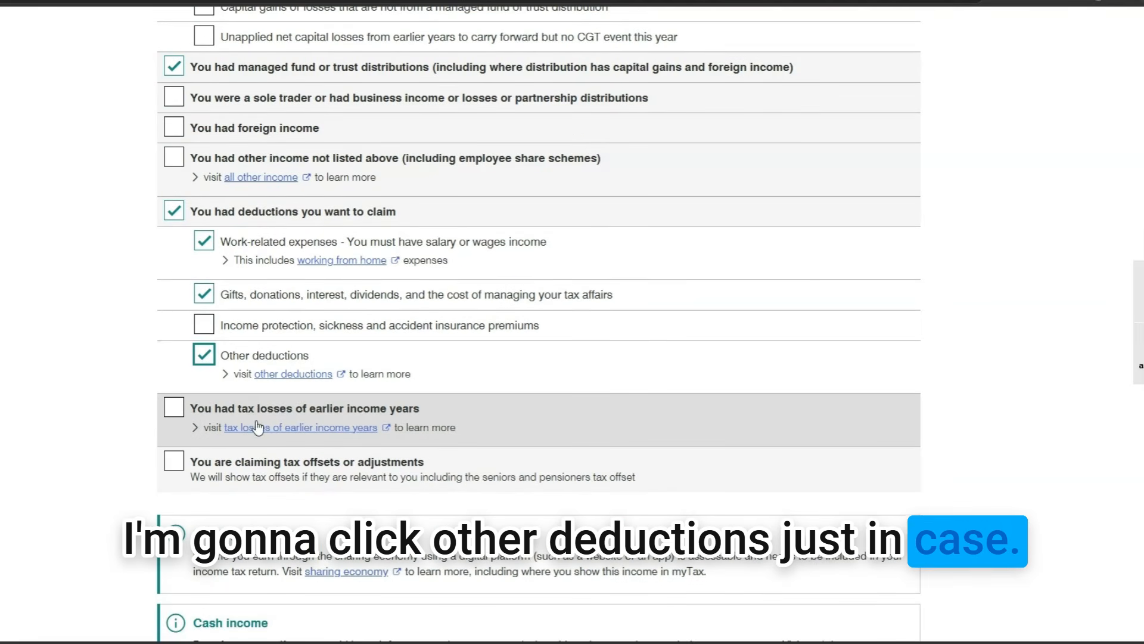
scroll(257, 427, "down", 5)
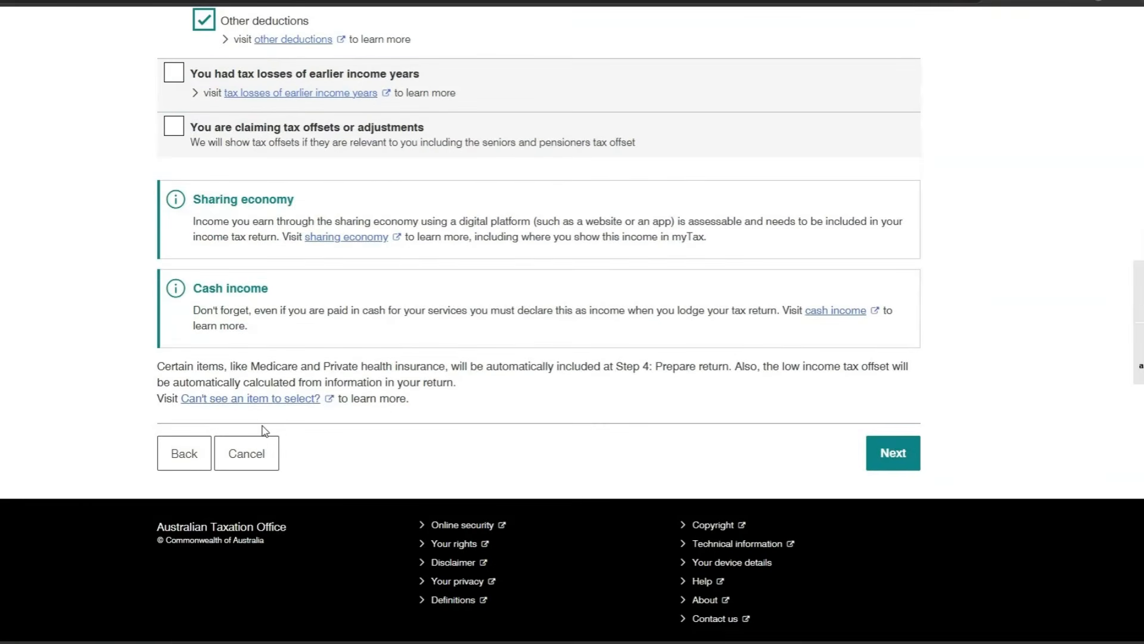
left_click(893, 455)
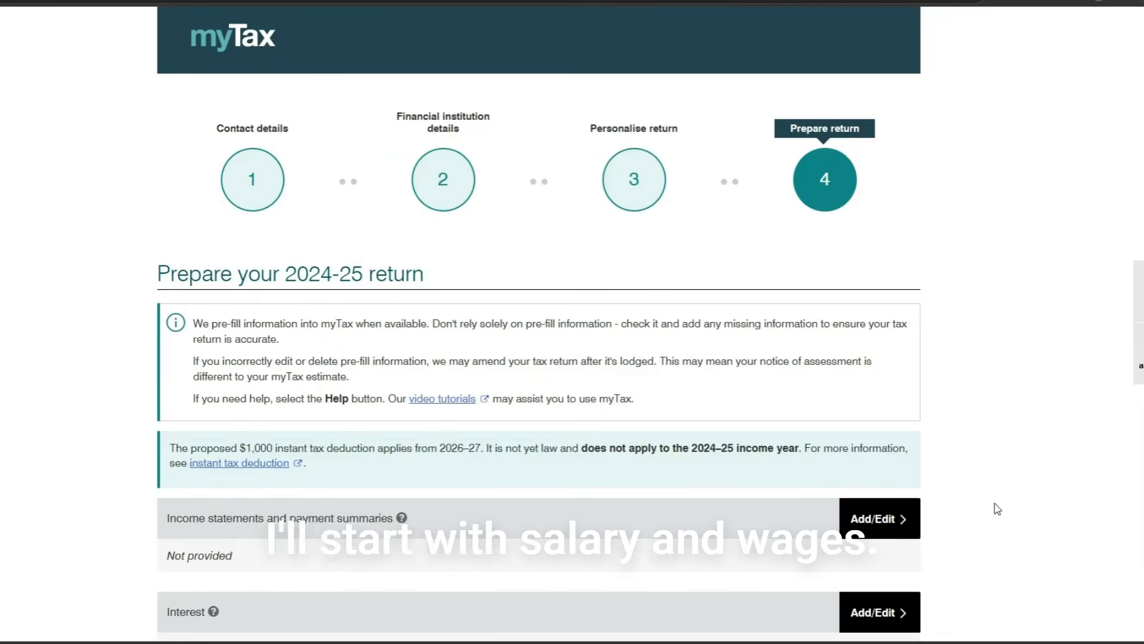
Set the main occupation to ACCOUNTANT - CHARTERED in the income statements section
scroll(1013, 512, "down", 2)
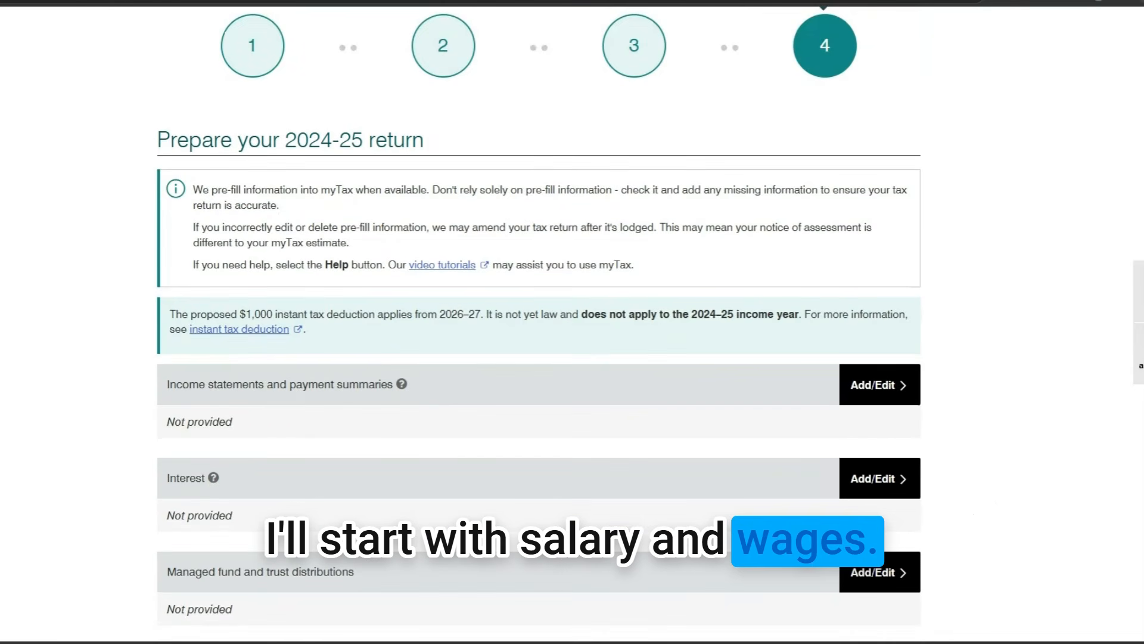
left_click(880, 388)
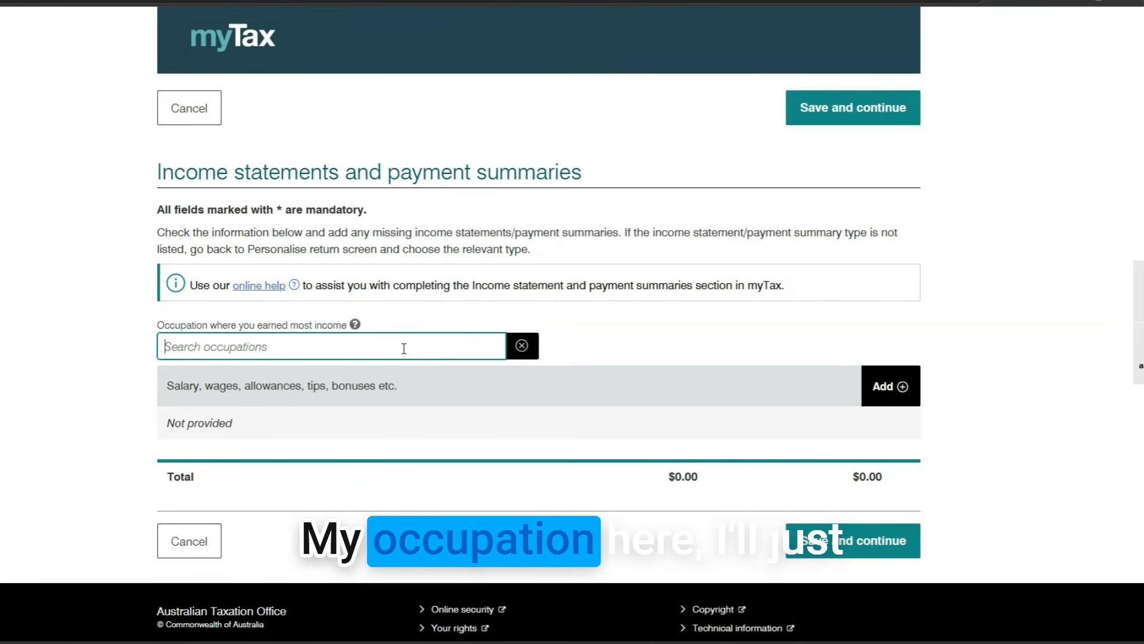
type("account")
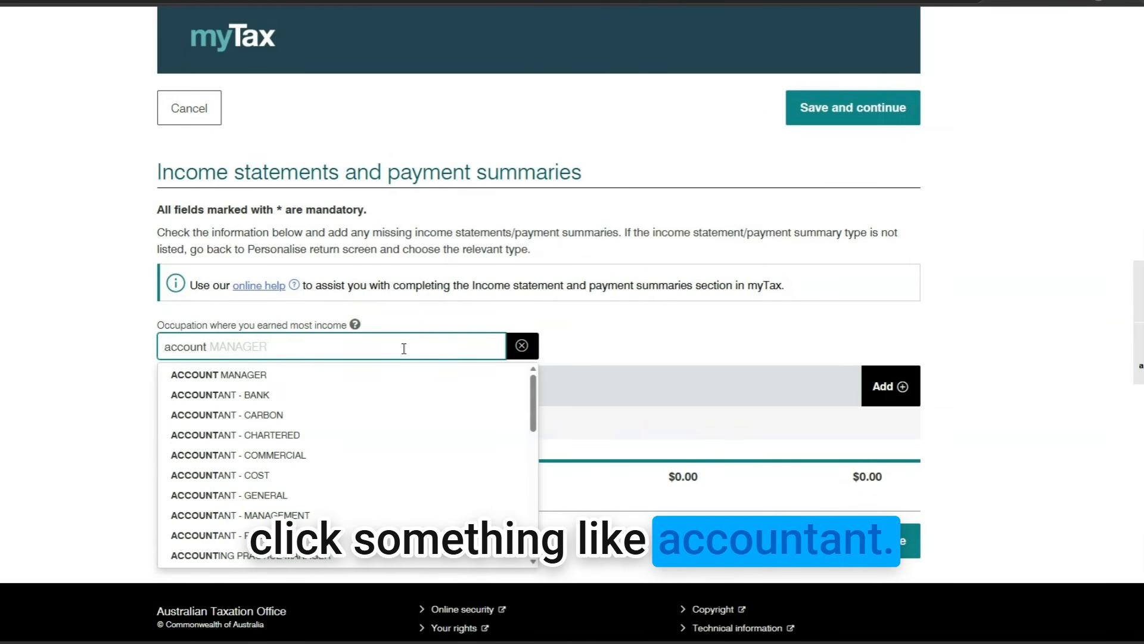
left_click(406, 434)
scroll(936, 357, "down", 1)
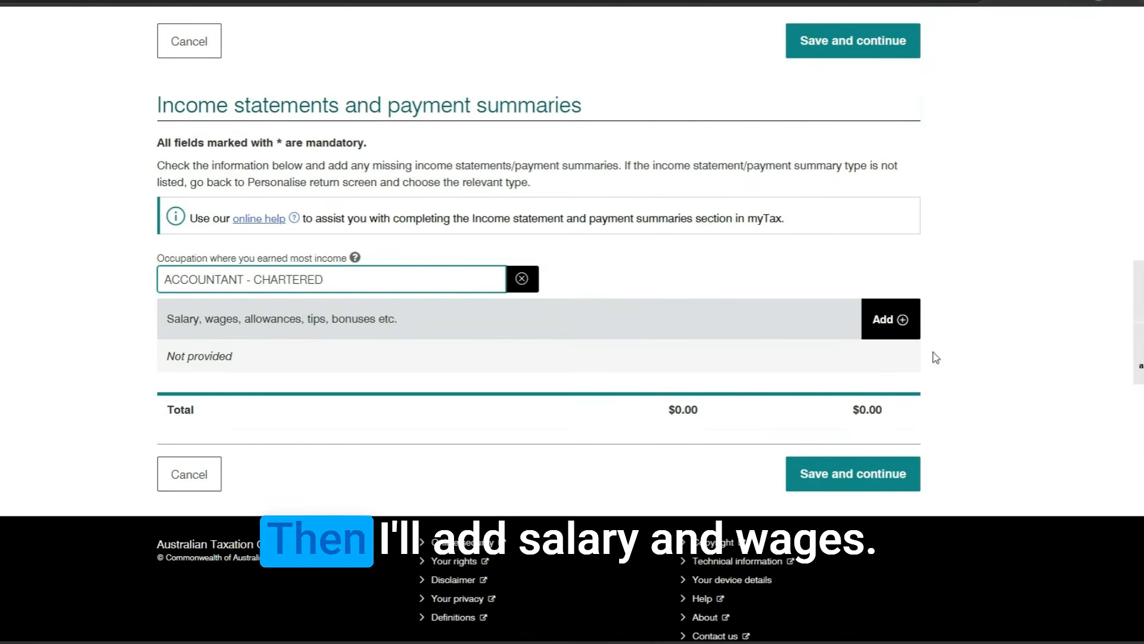
Add a salary payer with its ABN, $18,200.00 tax withheld and $82,000.00 gross payments
left_click(888, 332)
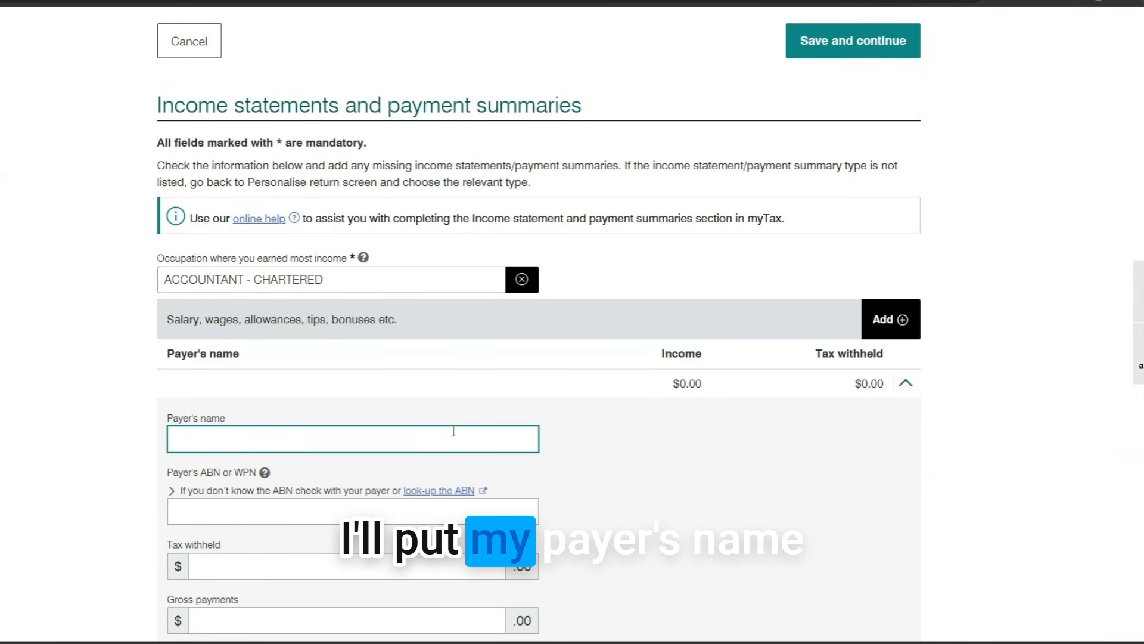
type("Money with Dan")
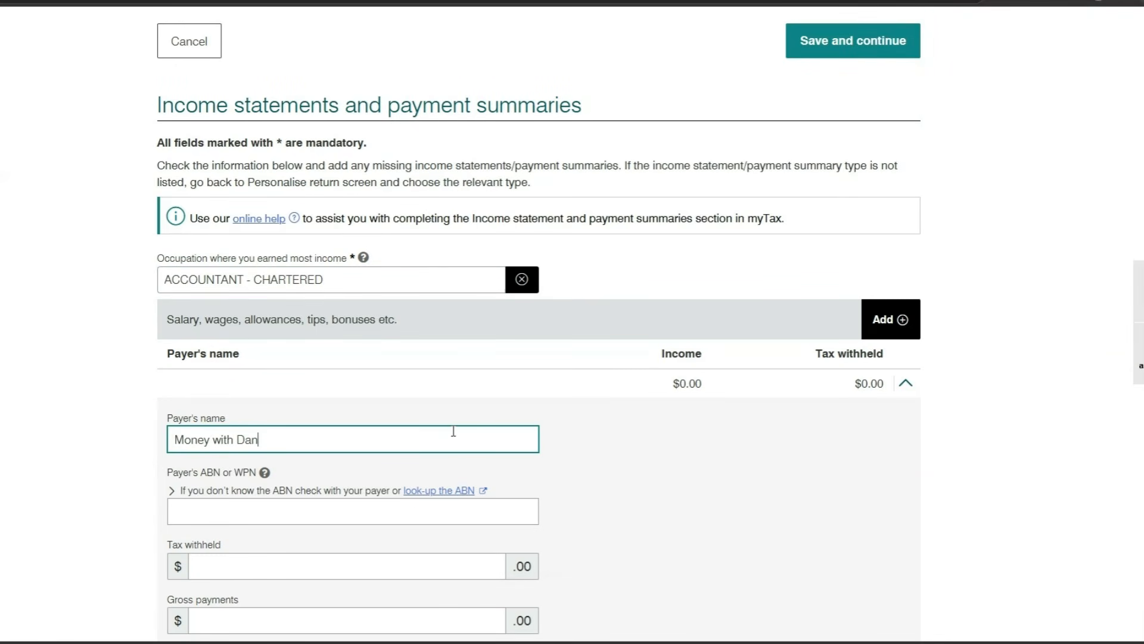
left_click(325, 508)
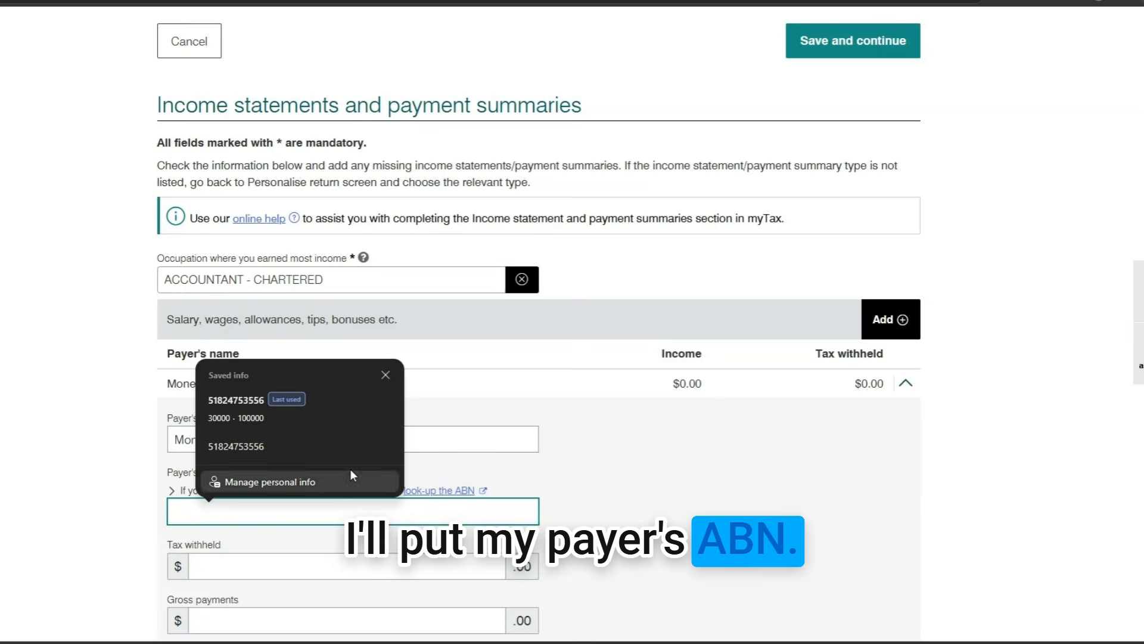
left_click(322, 446)
scroll(351, 431, "down", 2)
left_click(351, 431)
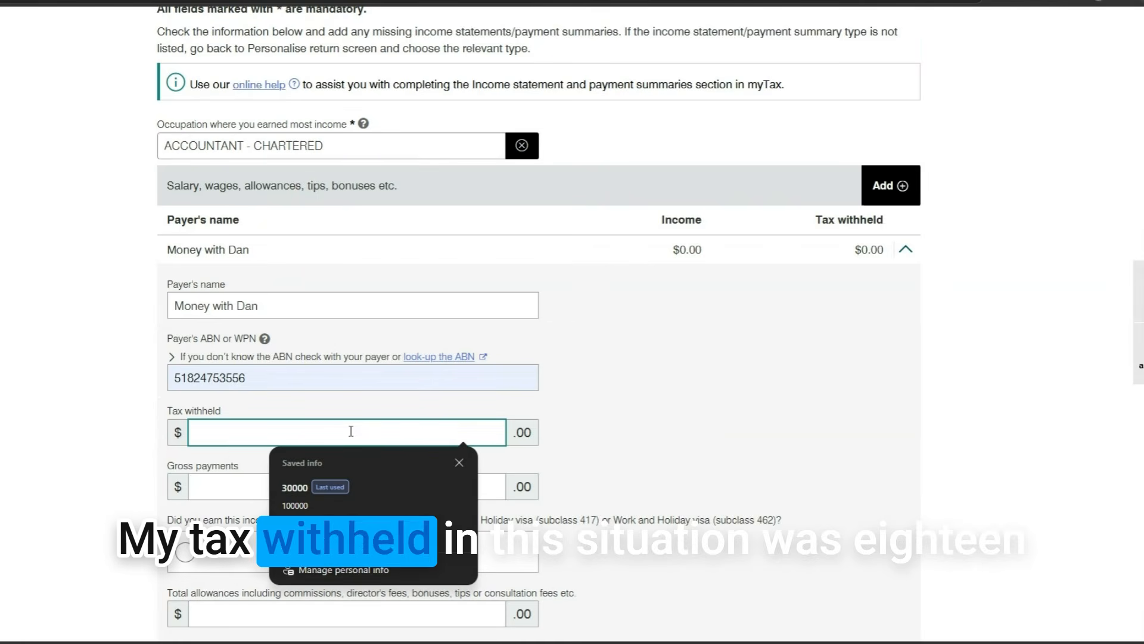
type("18200")
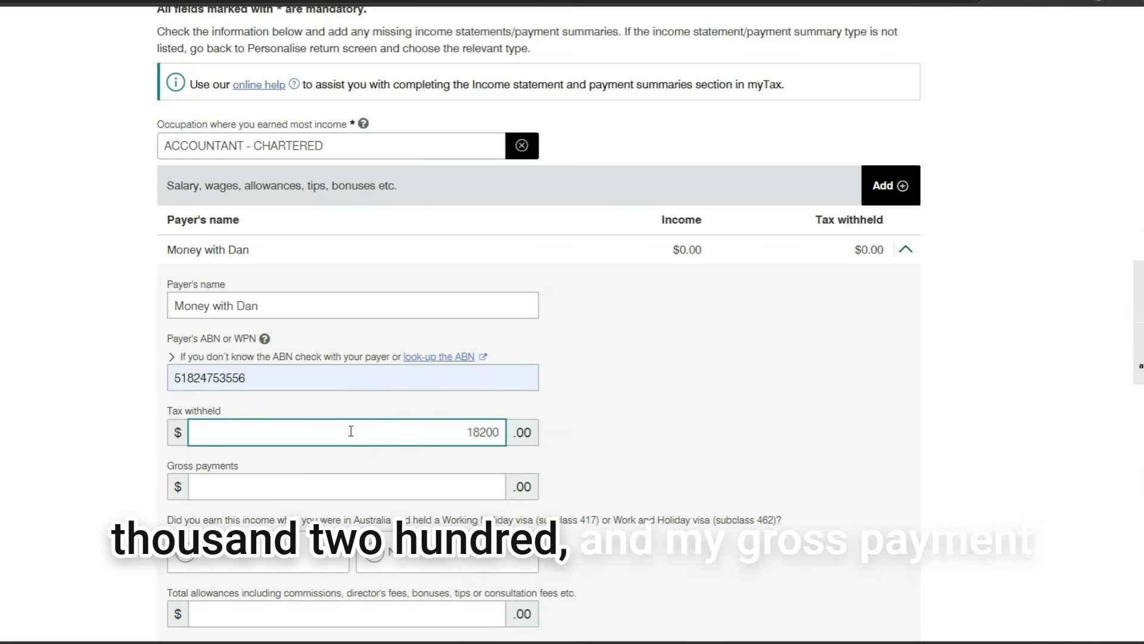
left_click(431, 489)
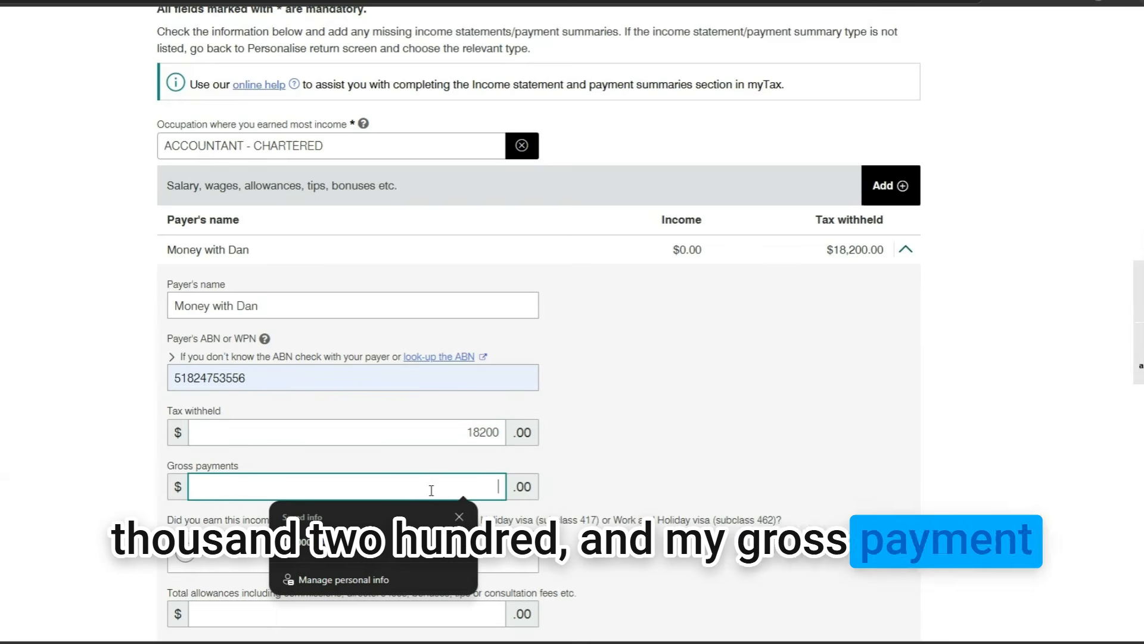
type("82")
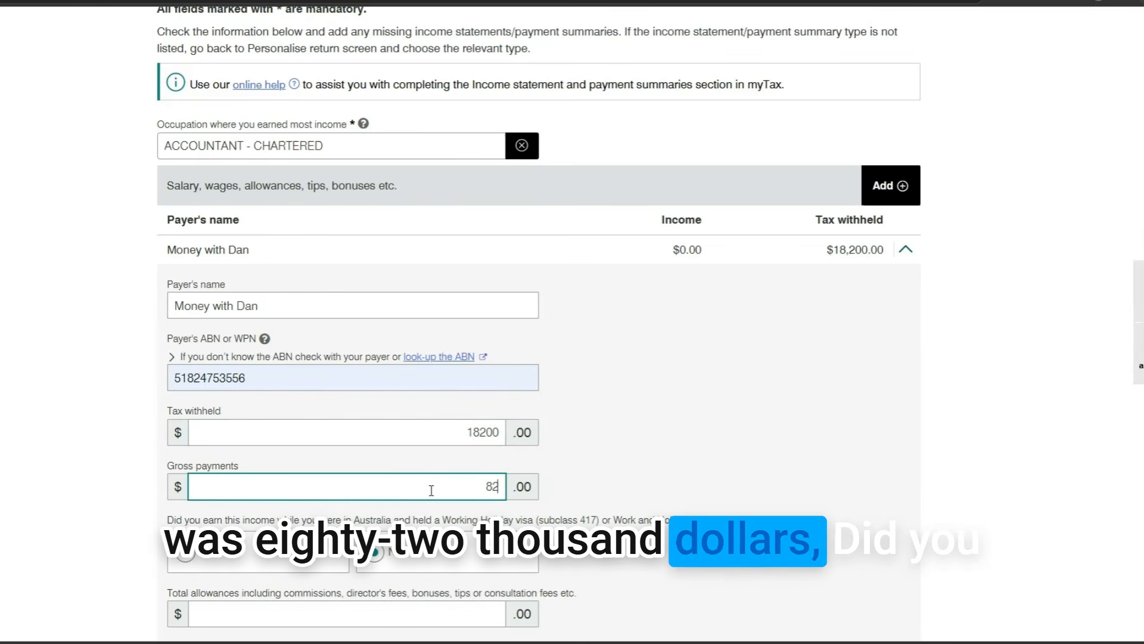
type("000")
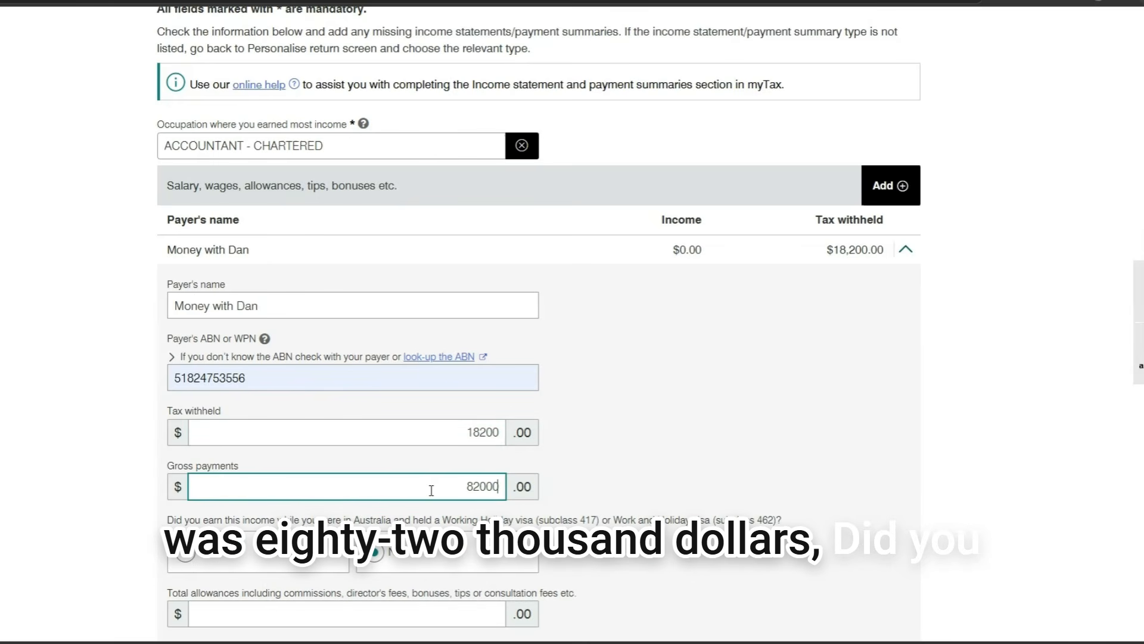
Save the payer entry and the income statements, returning to the return summary
scroll(334, 417, "down", 3)
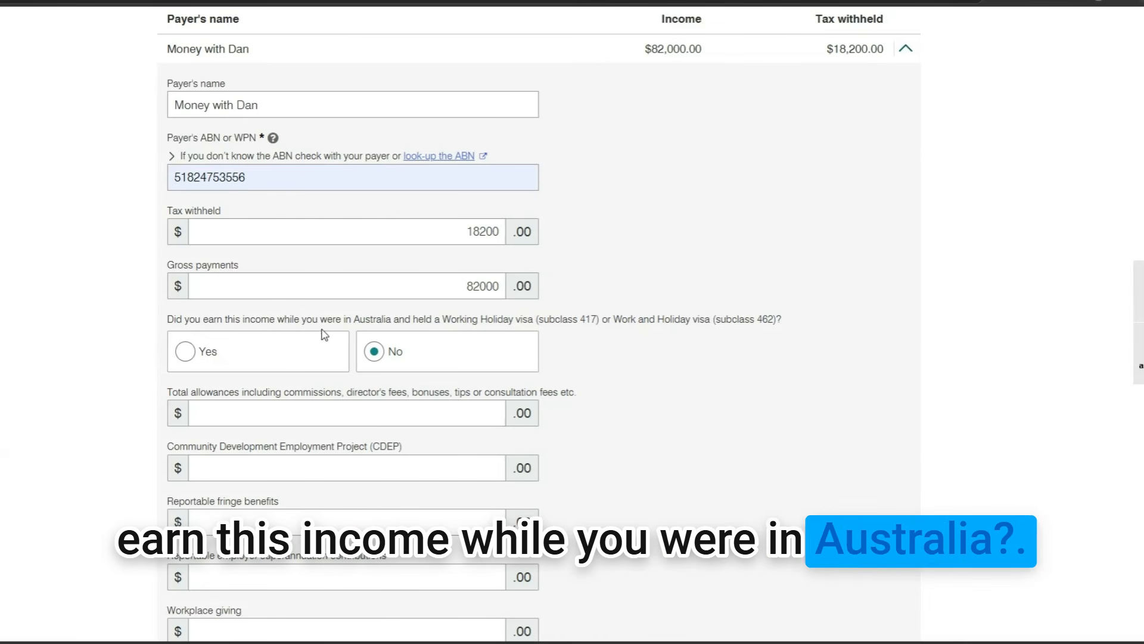
scroll(338, 339, "down", 2)
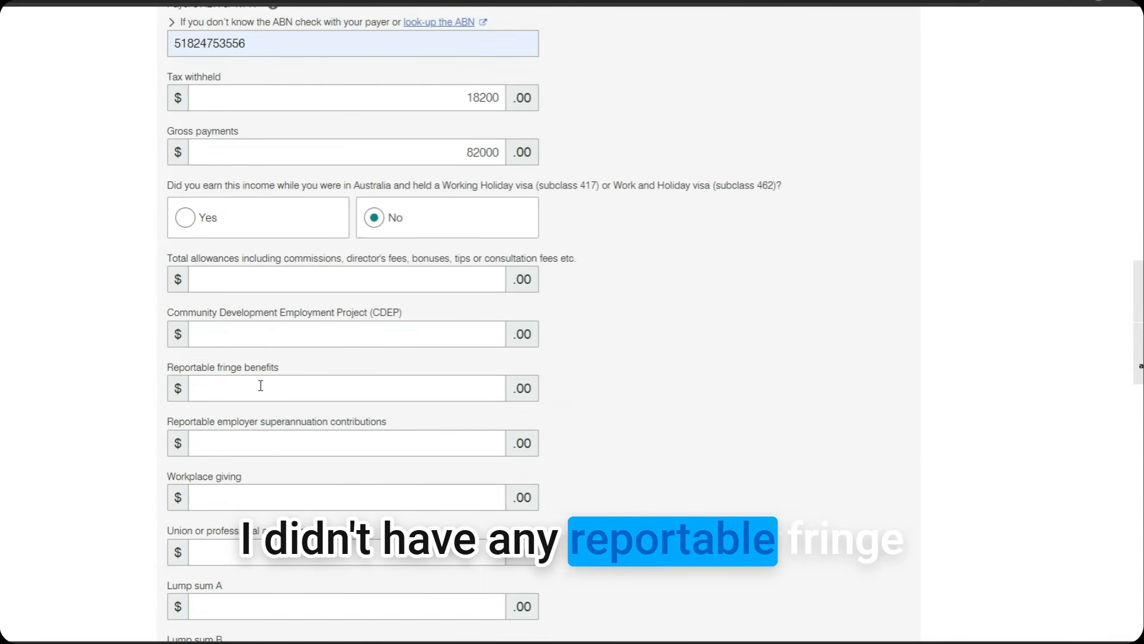
scroll(271, 391, "down", 1)
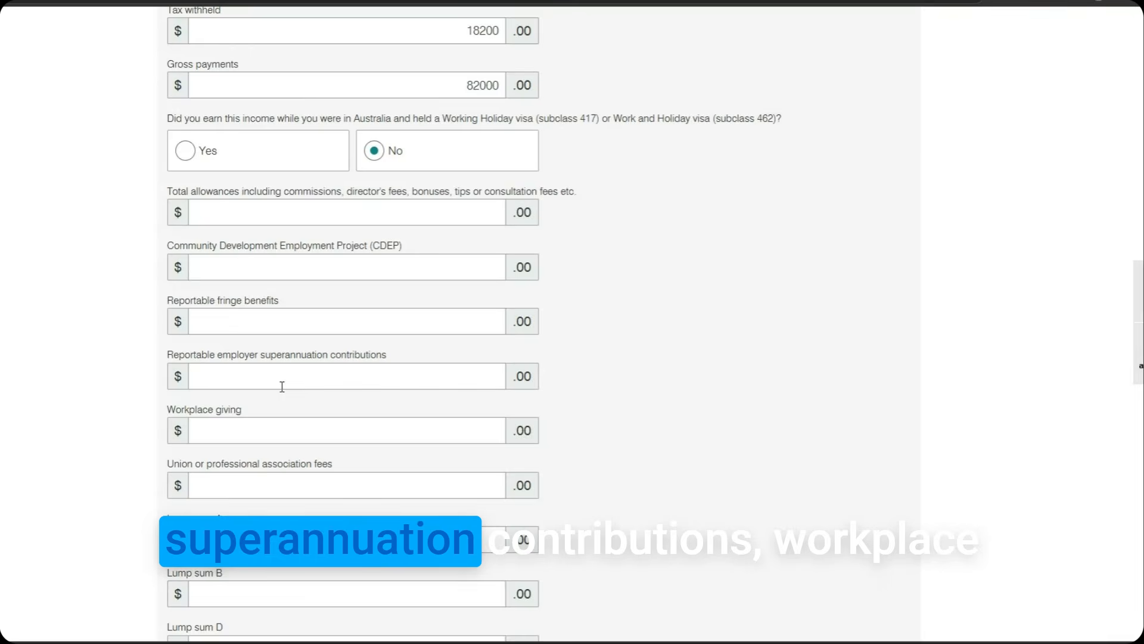
scroll(282, 386, "down", 2)
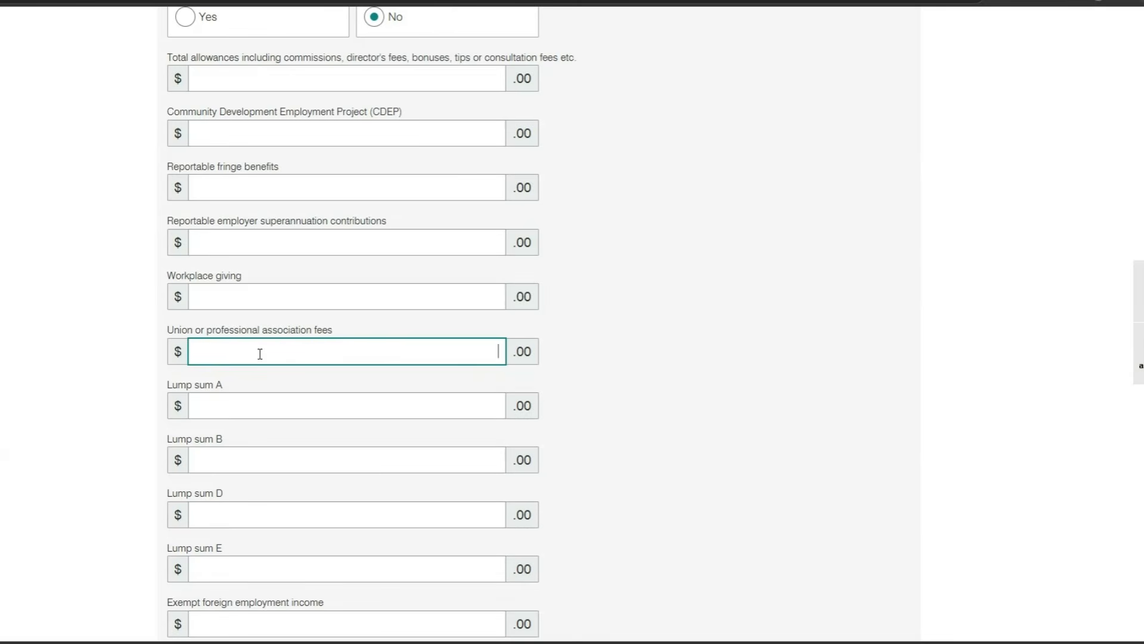
scroll(260, 353, "down", 2)
scroll(258, 358, "down", 1)
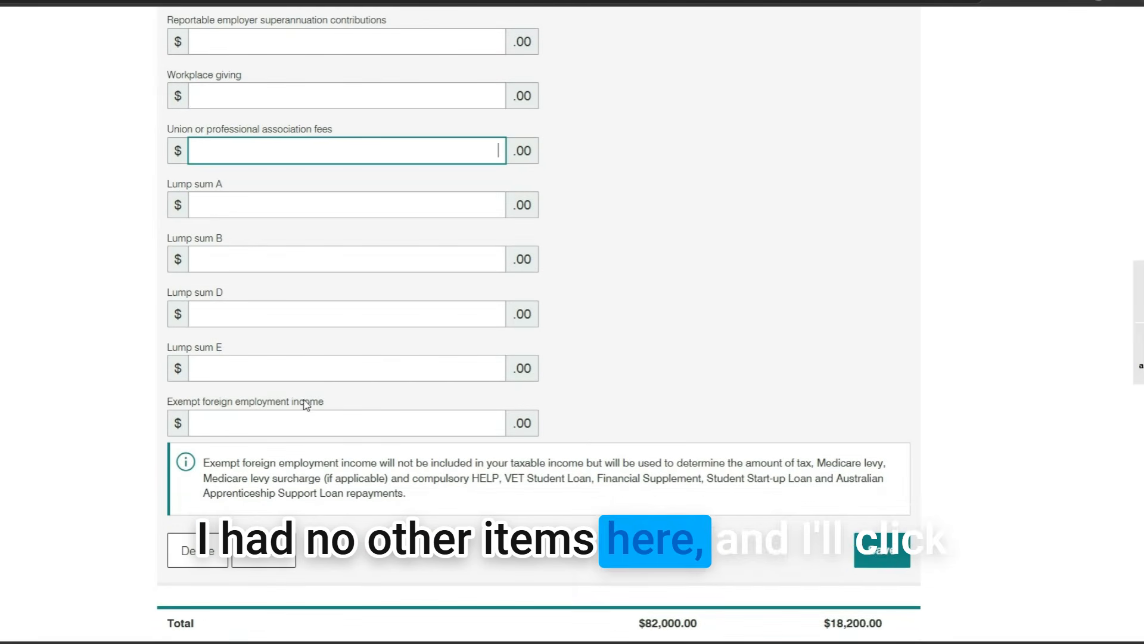
left_click(891, 554)
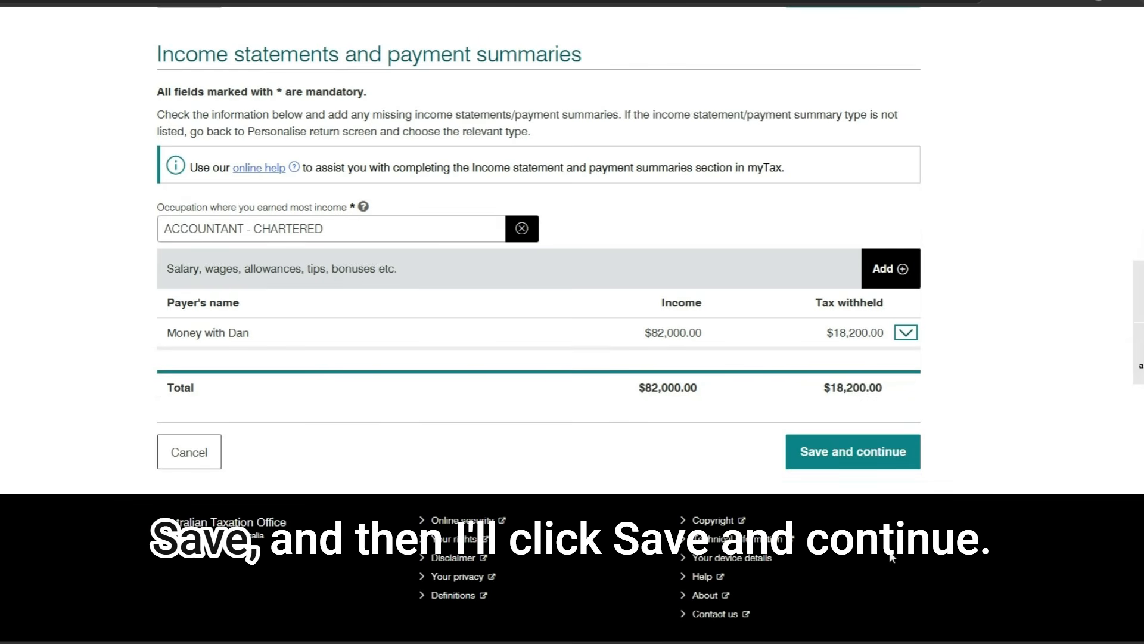
left_click(870, 462)
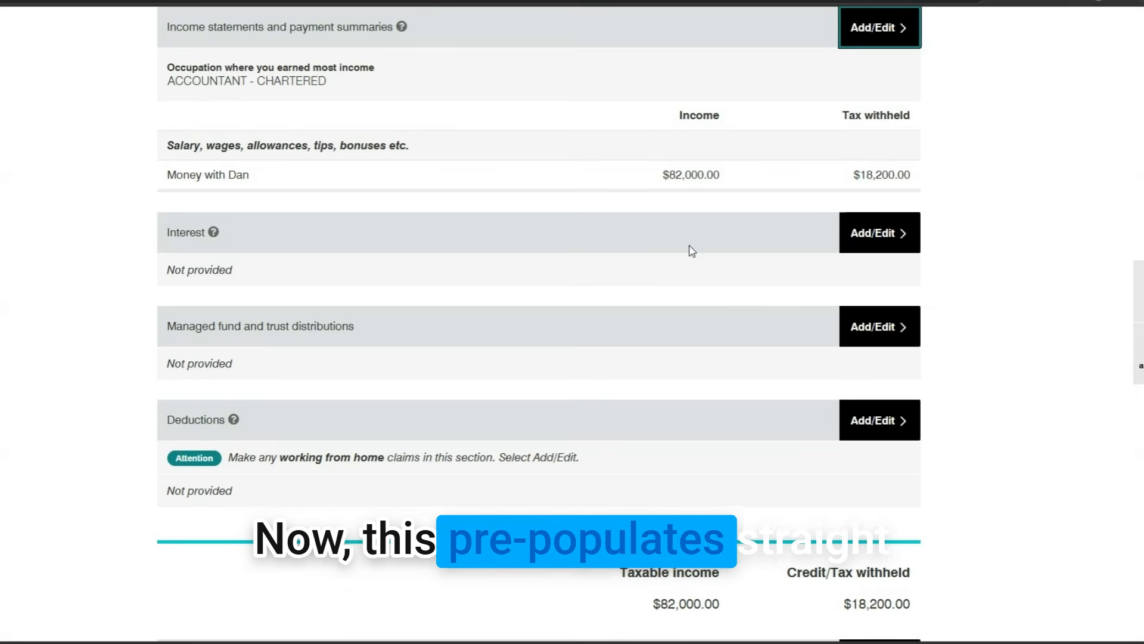
Start an interest entry for CBA with 1 account holder
scroll(495, 208, "up", 2)
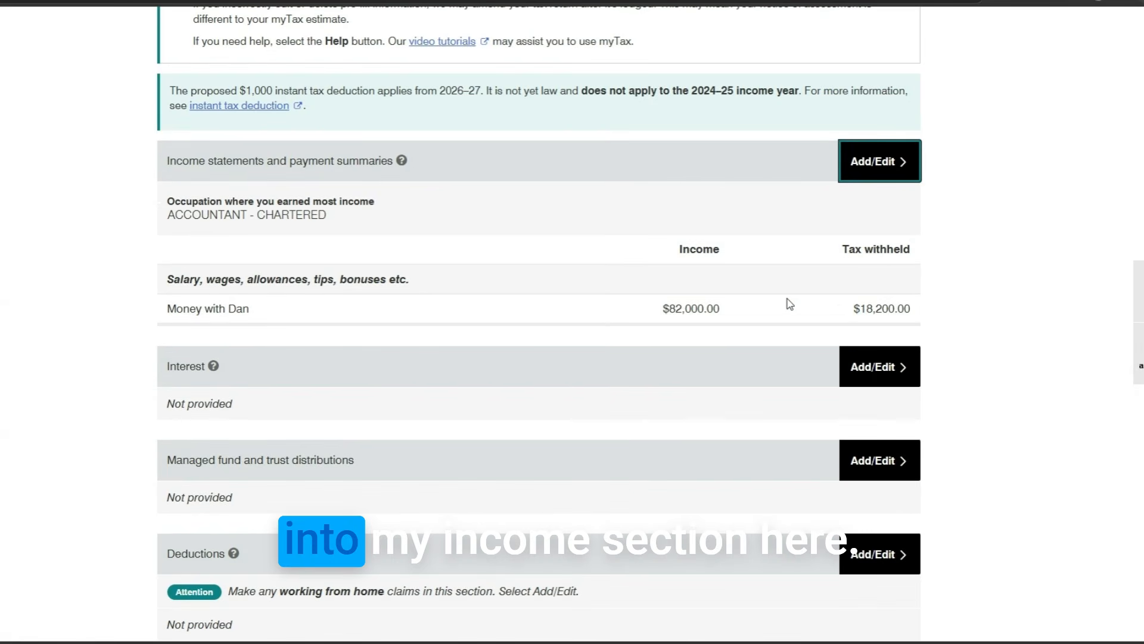
scroll(790, 304, "up", 2)
scroll(733, 411, "down", 1)
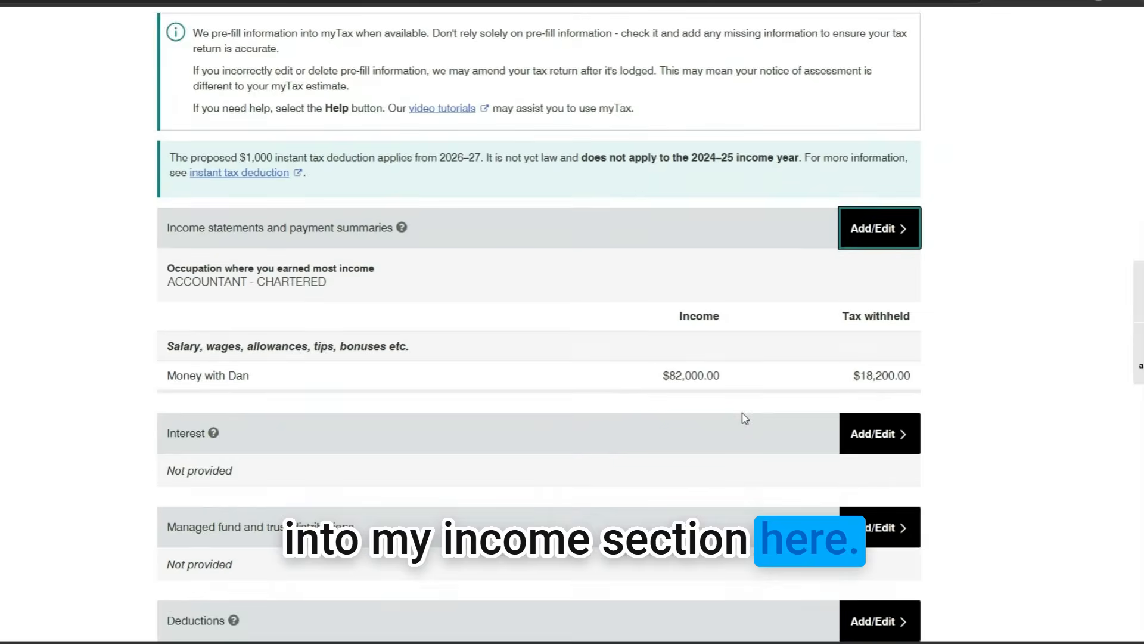
scroll(745, 417, "down", 2)
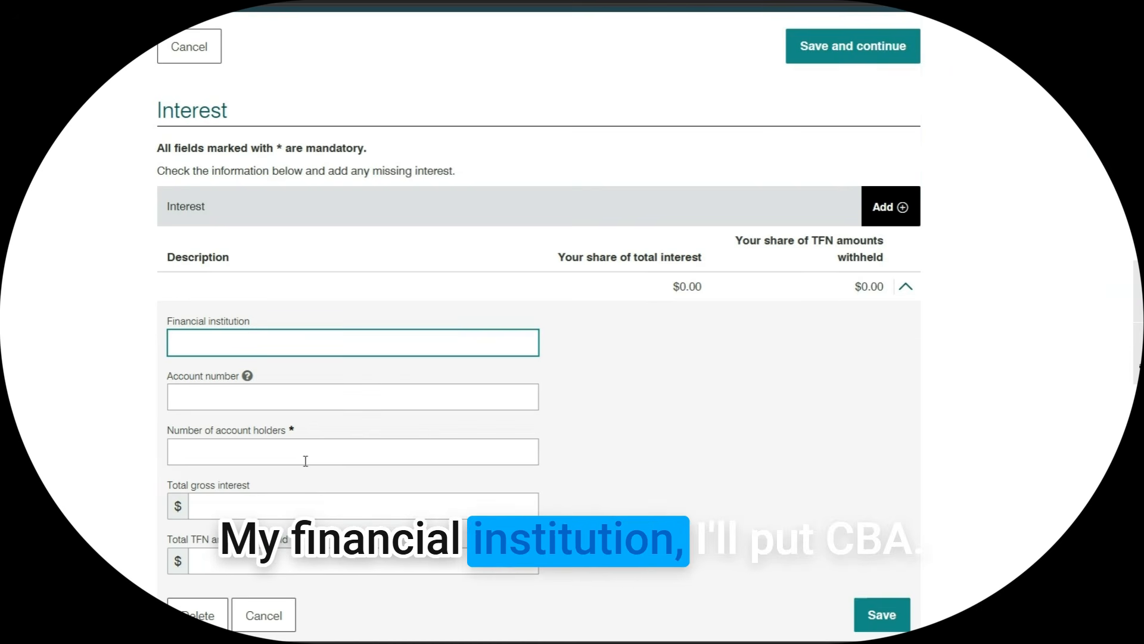
type("CBA")
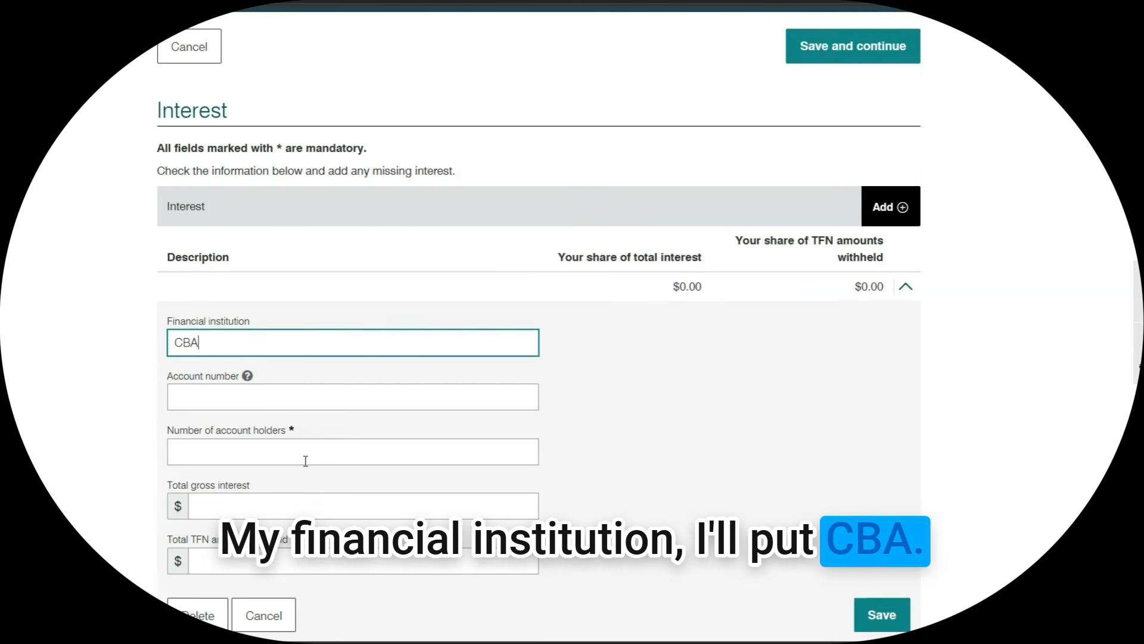
left_click(294, 400)
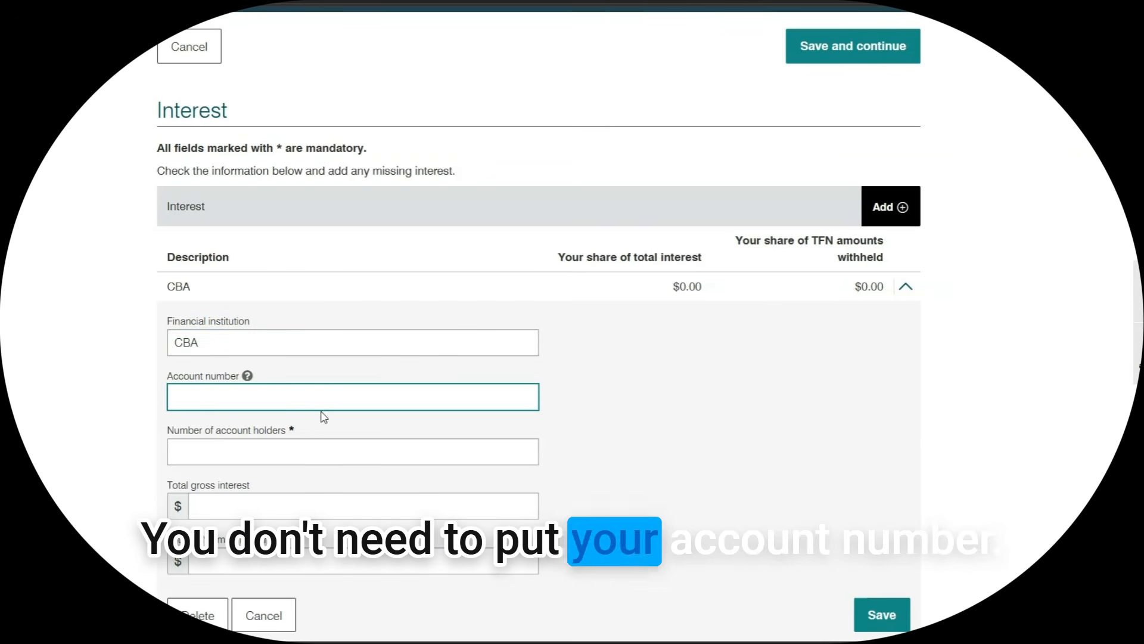
mouse_move(248, 378)
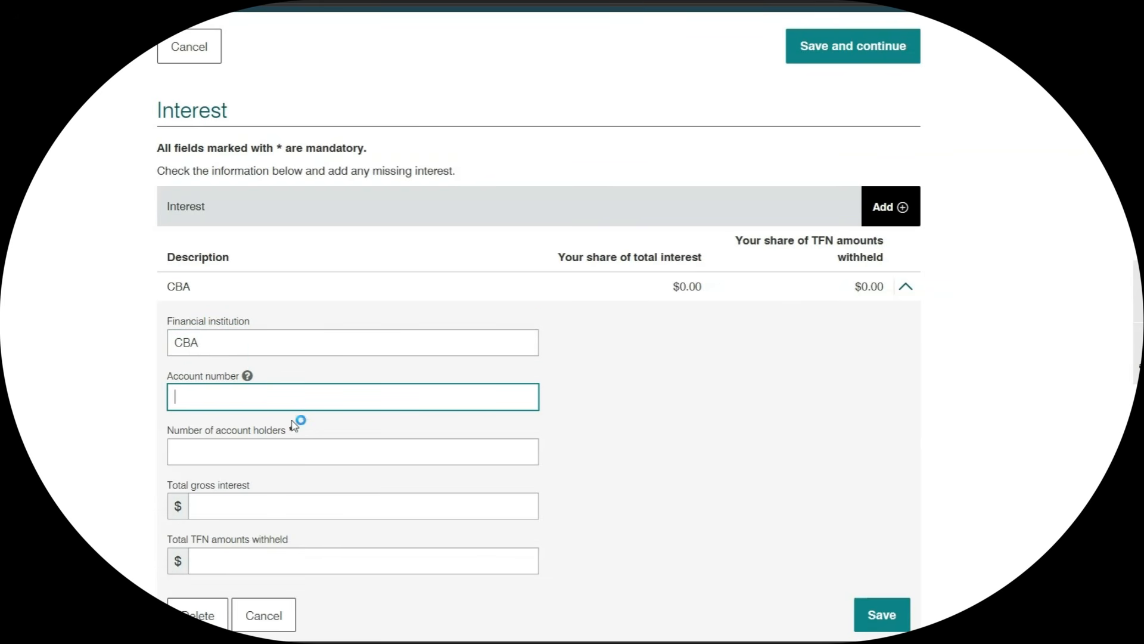
left_click(292, 449)
type("Dan")
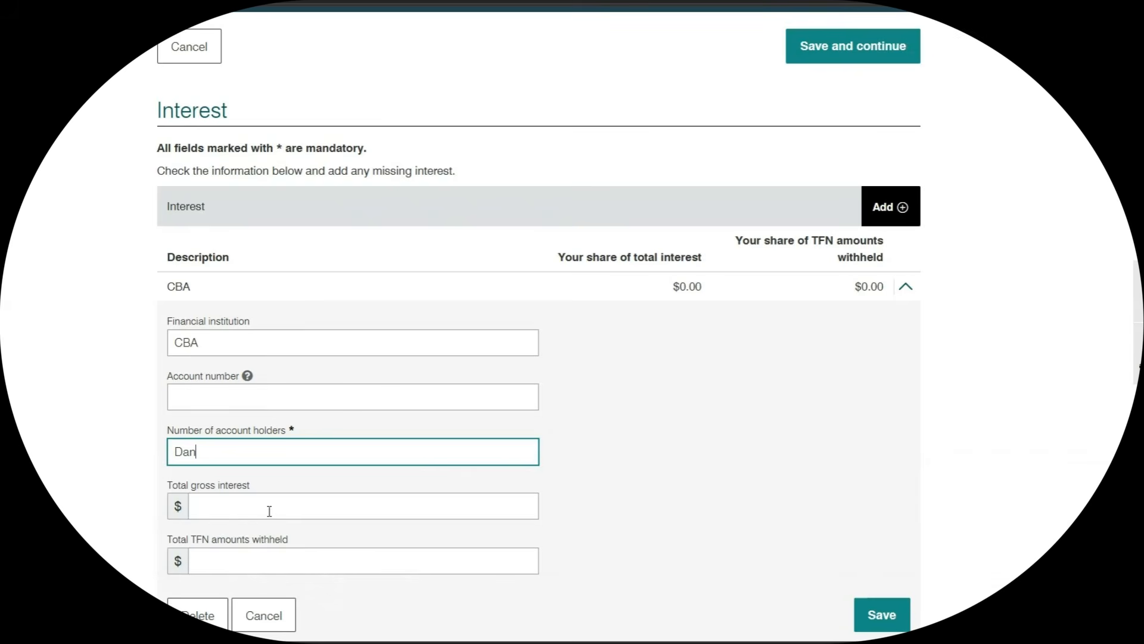
key("BackSpace")
key("BackSpace")
key("BackSpace")
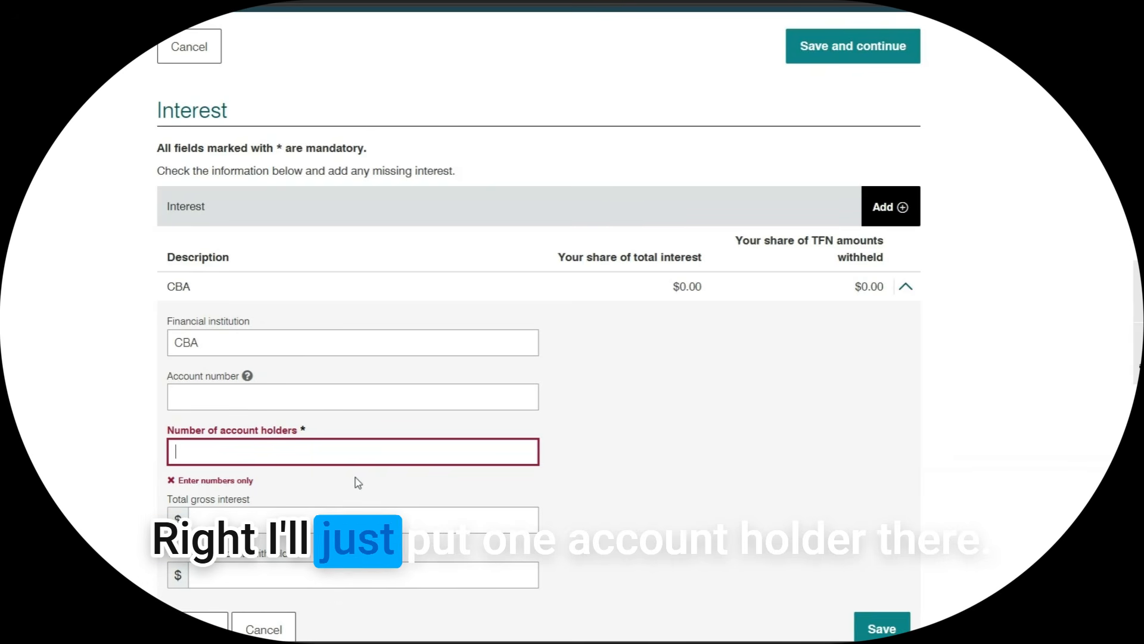
type("1")
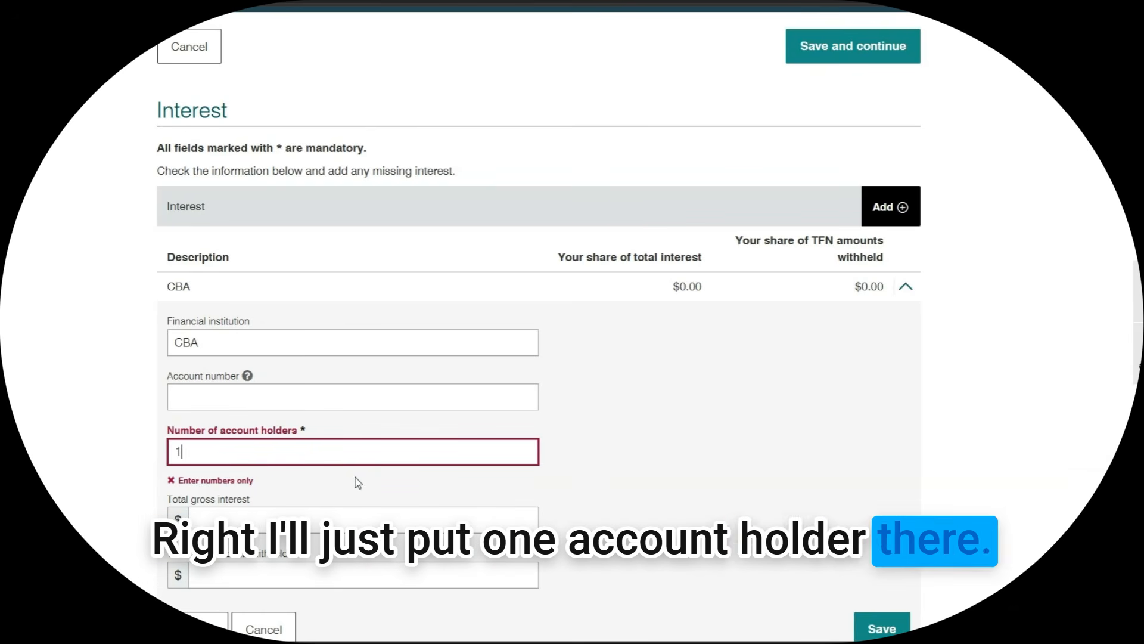
Enter $36.00 gross interest and save the CBA entry, bringing taxable income to $82,036.00
left_click(316, 519)
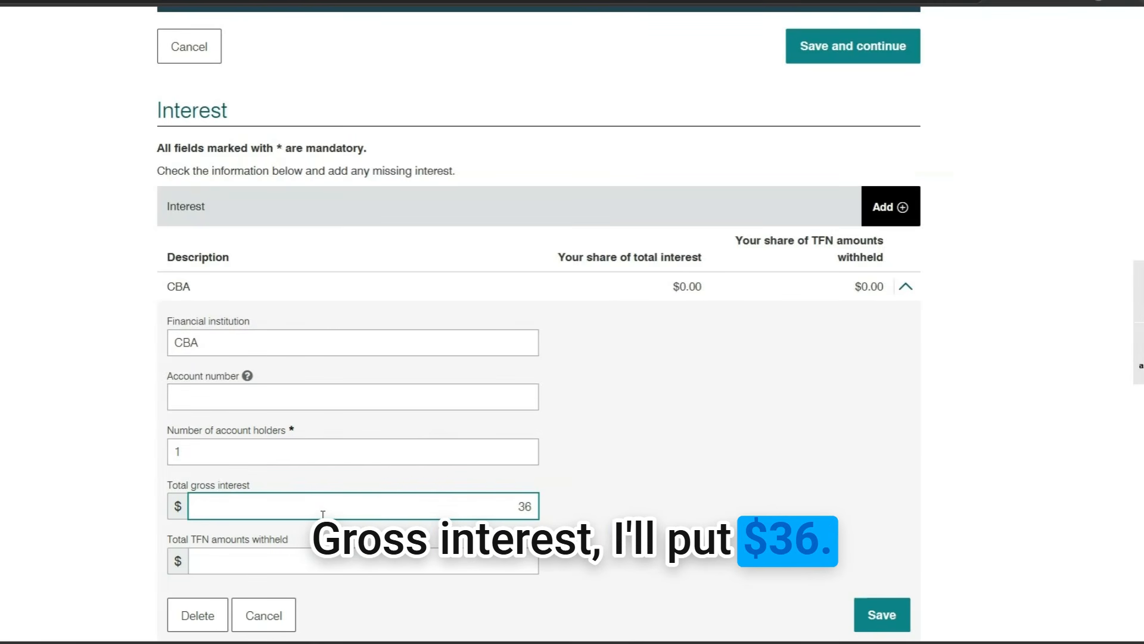
scroll(370, 567, "down", 1)
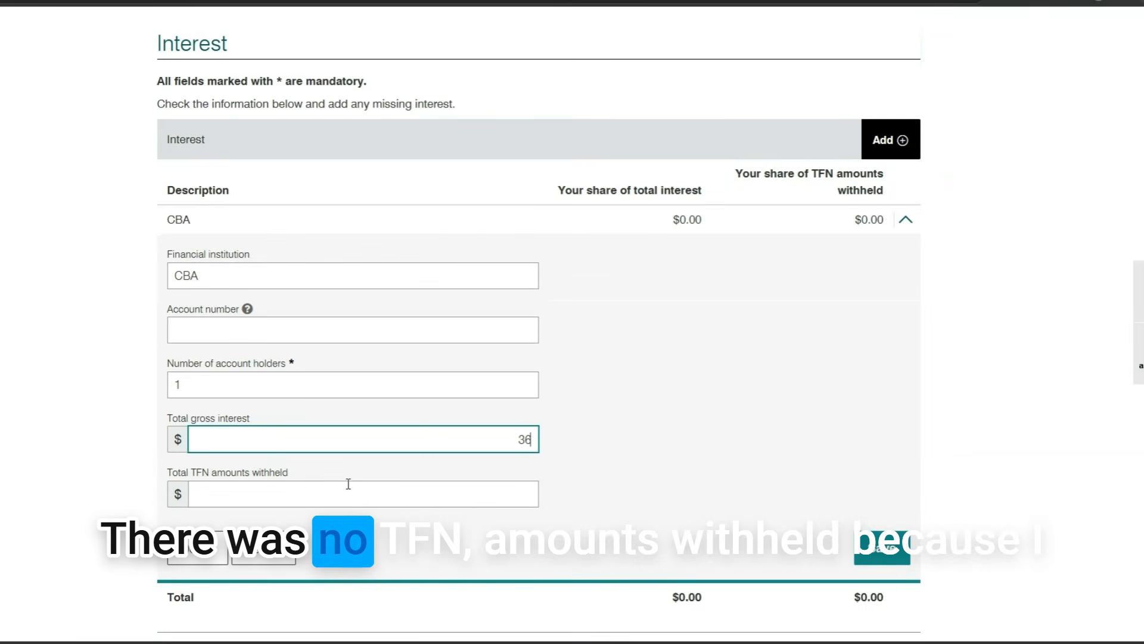
left_click(345, 494)
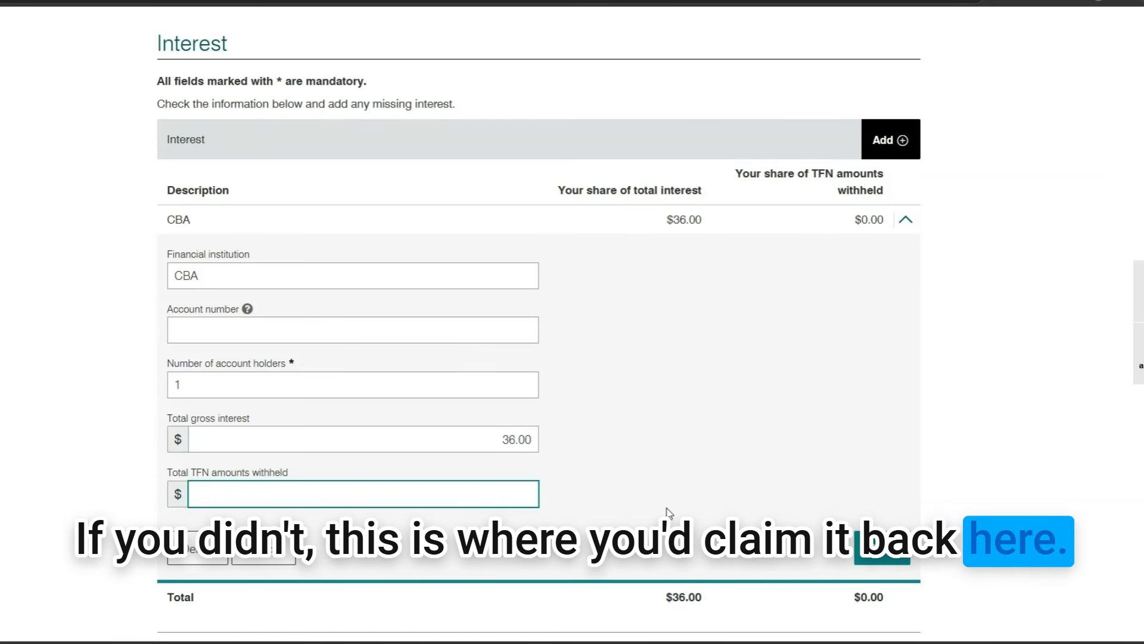
scroll(703, 513, "down", 1)
left_click(892, 480)
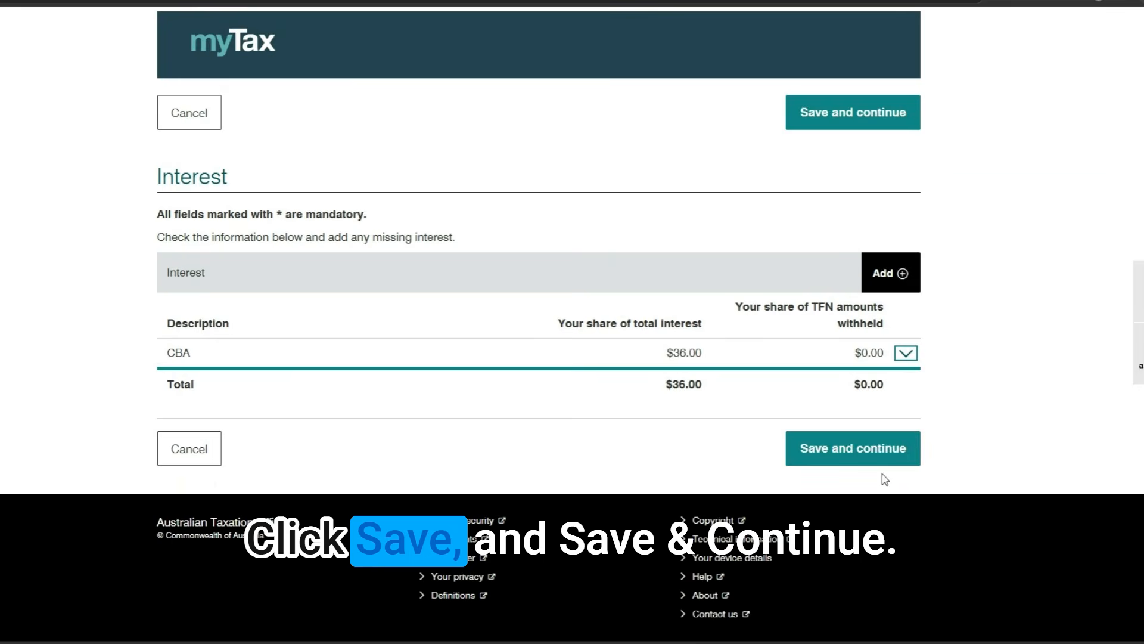
left_click(861, 450)
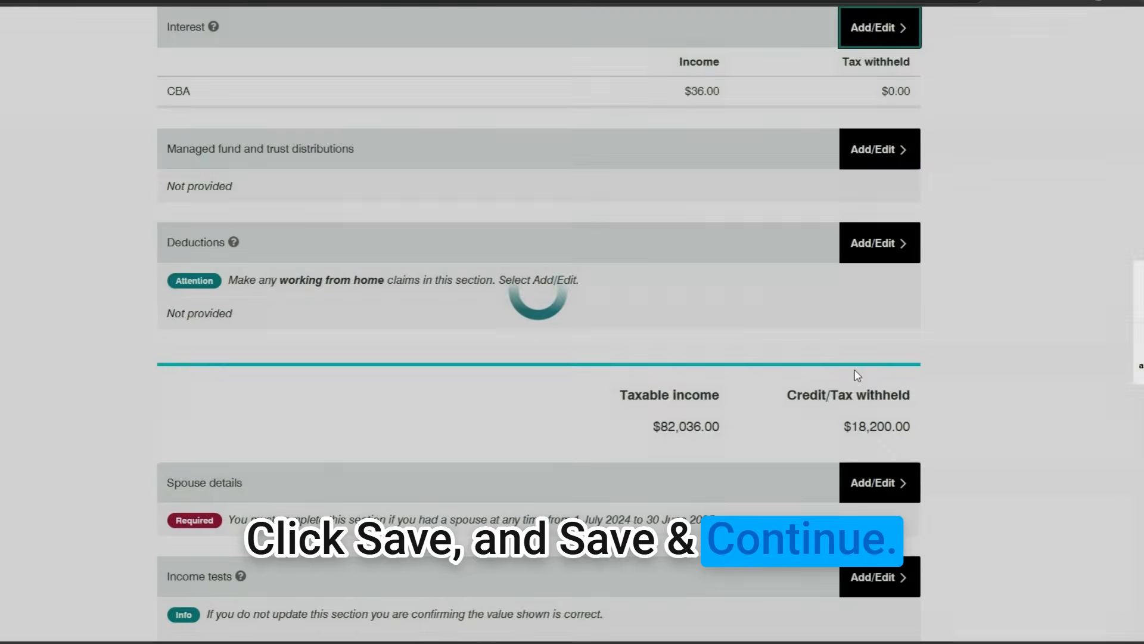
scroll(525, 420, "down", 2)
scroll(623, 378, "up", 3)
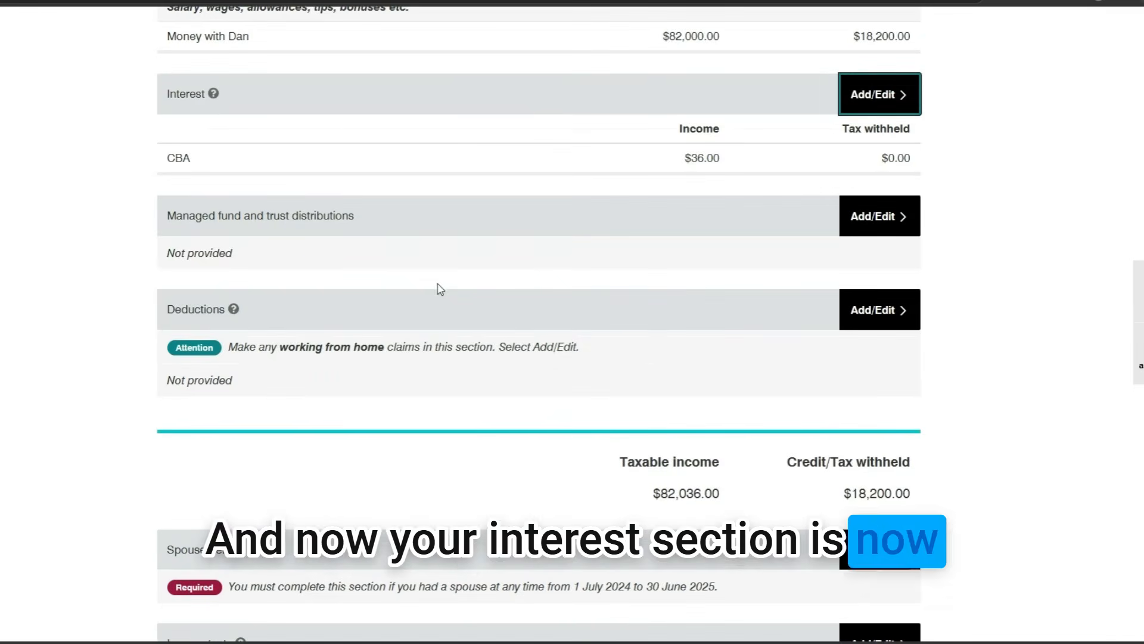
Add Dividends to the personalised income types and open the empty Dividends page
scroll(398, 277, "up", 3)
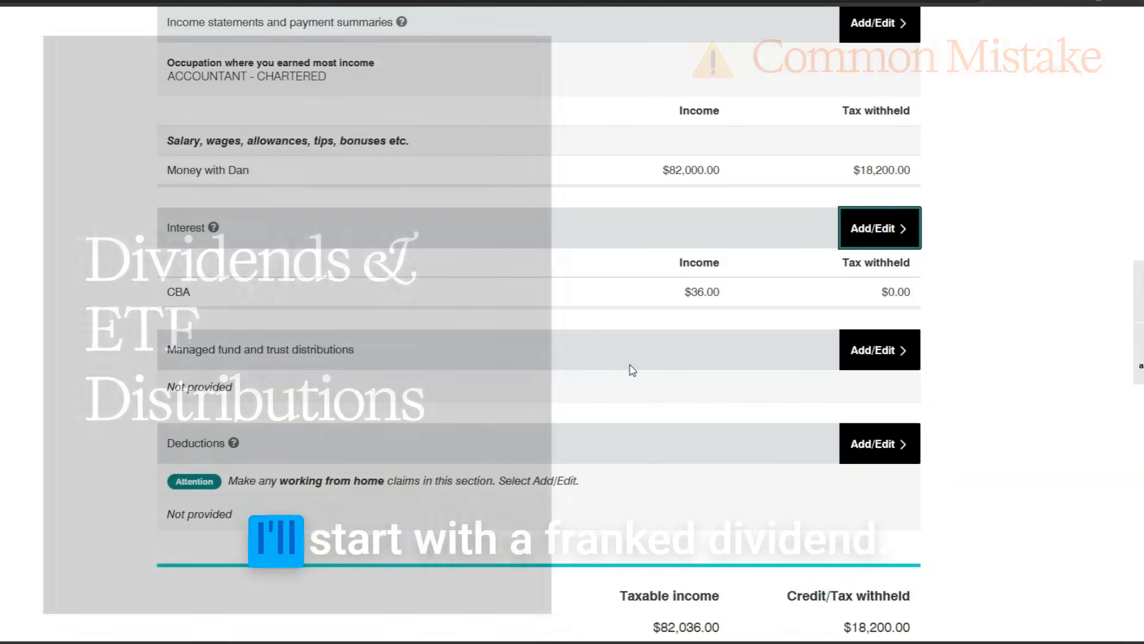
scroll(633, 372, "down", 1)
scroll(638, 378, "down", 2)
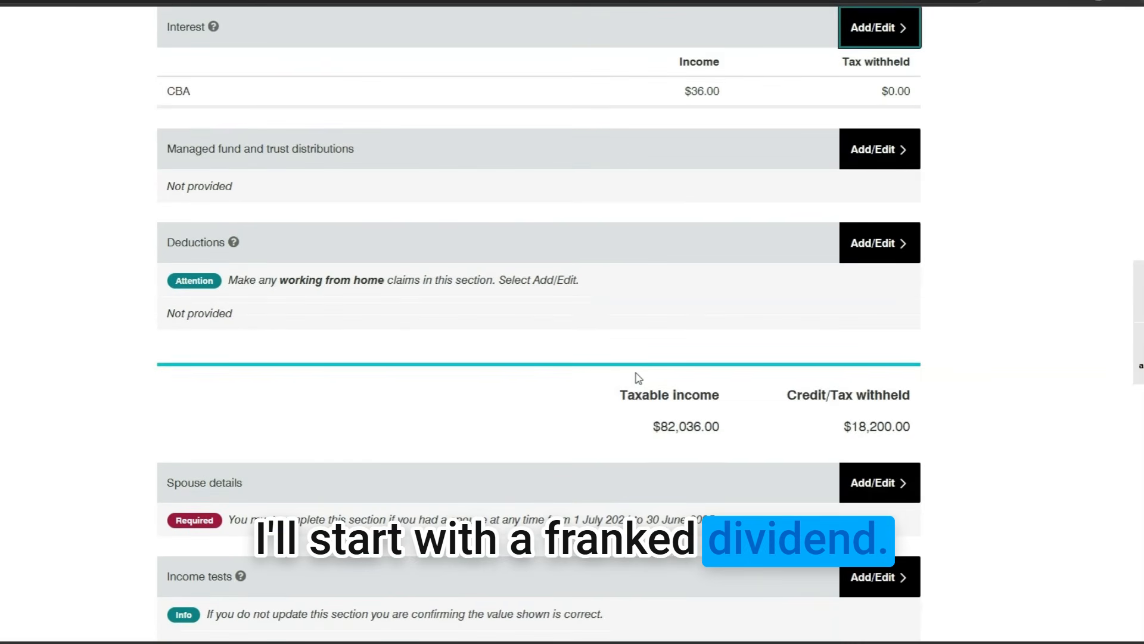
scroll(545, 205, "up", 5)
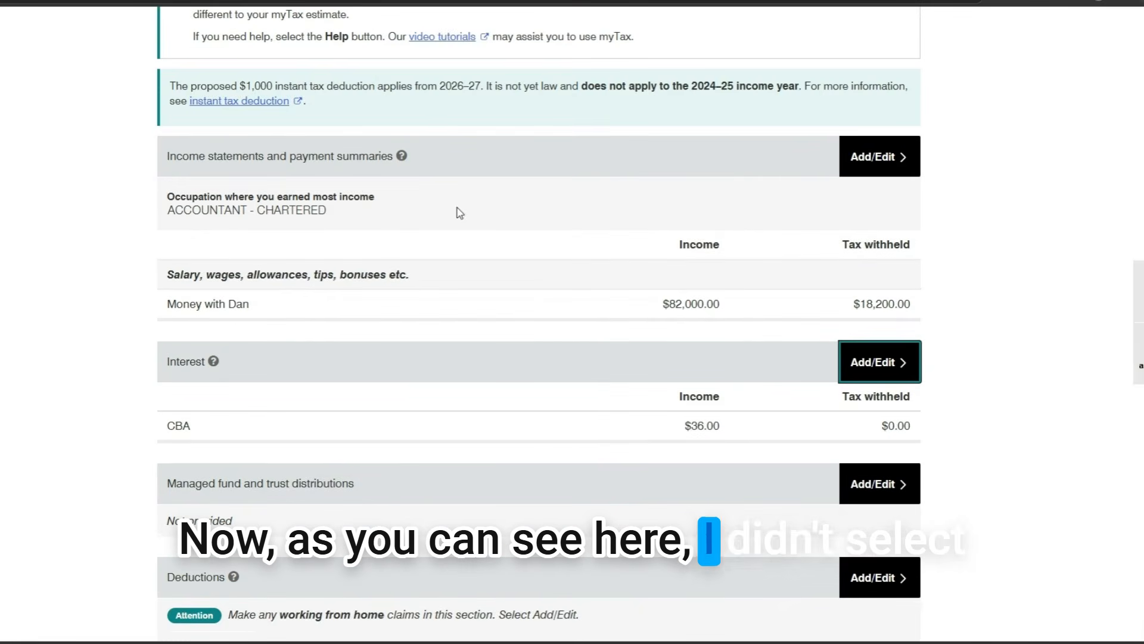
scroll(460, 212, "down", 3)
scroll(789, 388, "down", 15)
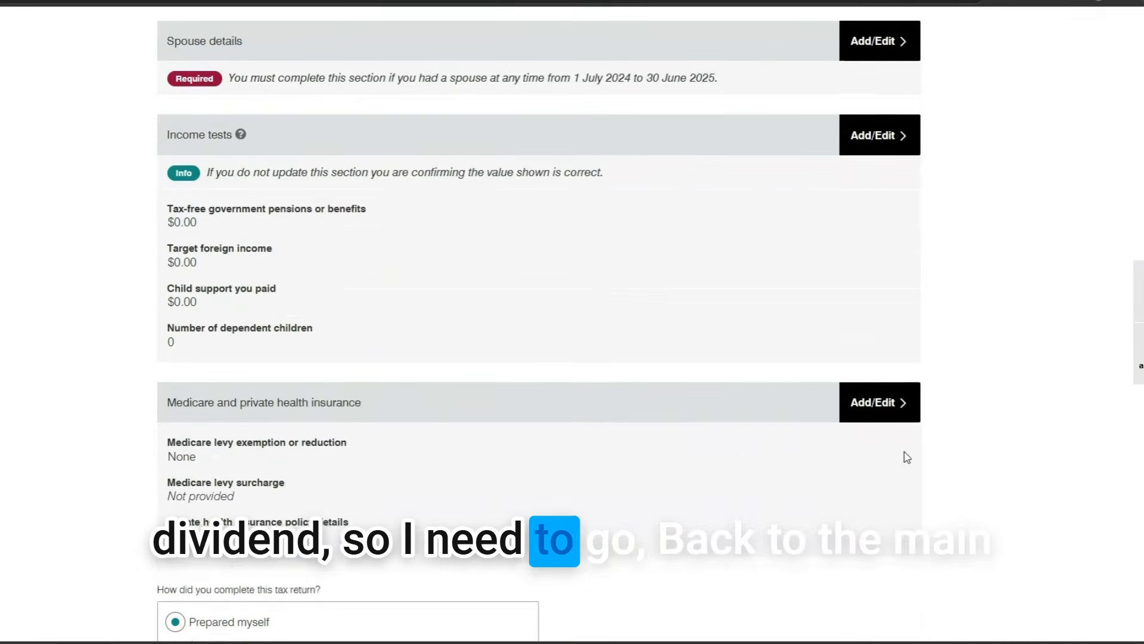
scroll(904, 469, "up", 15)
scroll(208, 356, "down", 5)
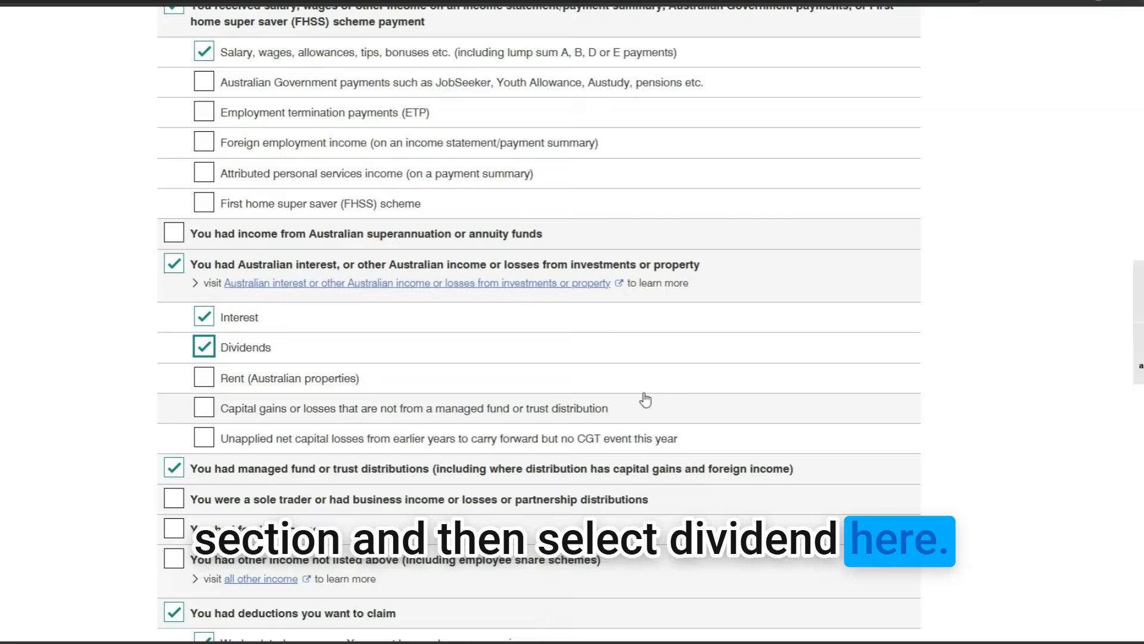
scroll(645, 399, "down", 12)
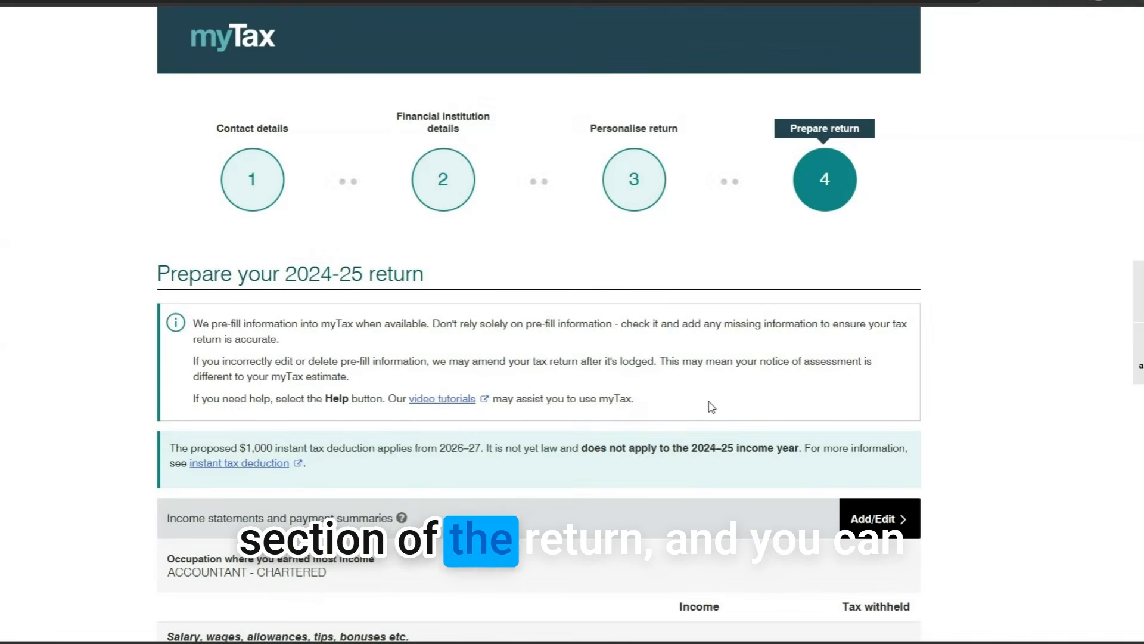
scroll(712, 407, "down", 9)
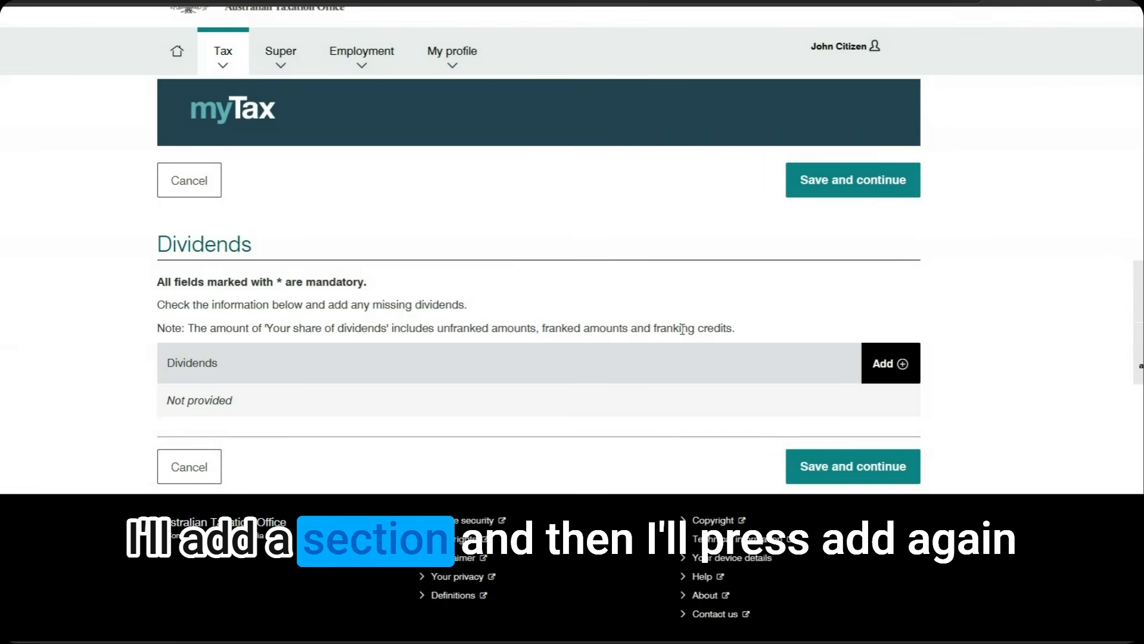
Add a CBA dividend entry with 1 account holder and its total franked amount
left_click(882, 363)
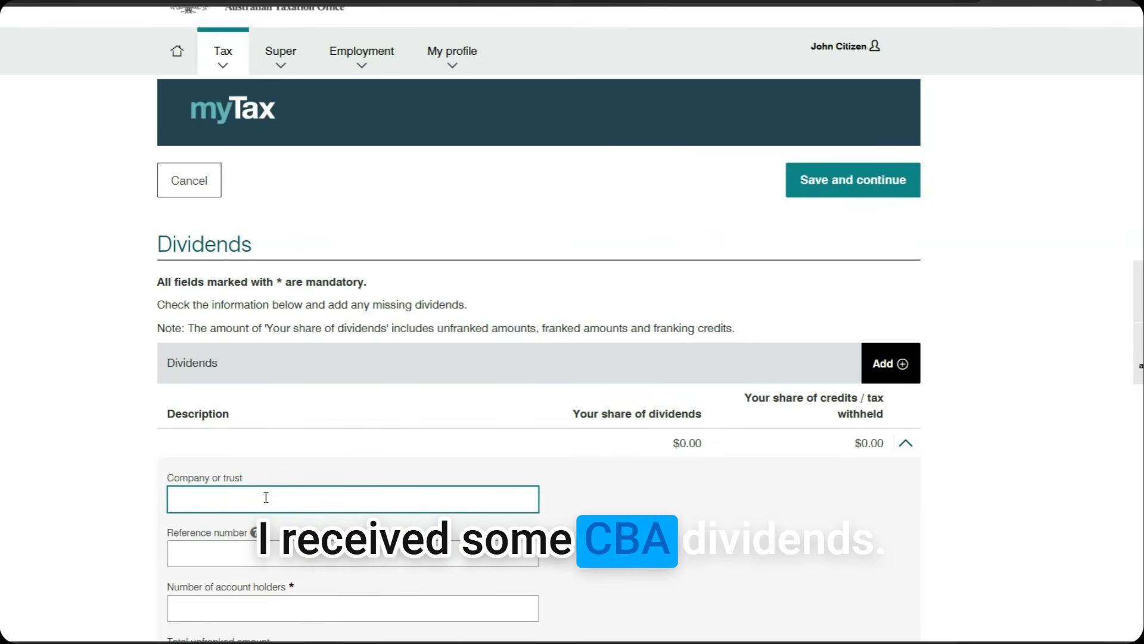
type("CBA")
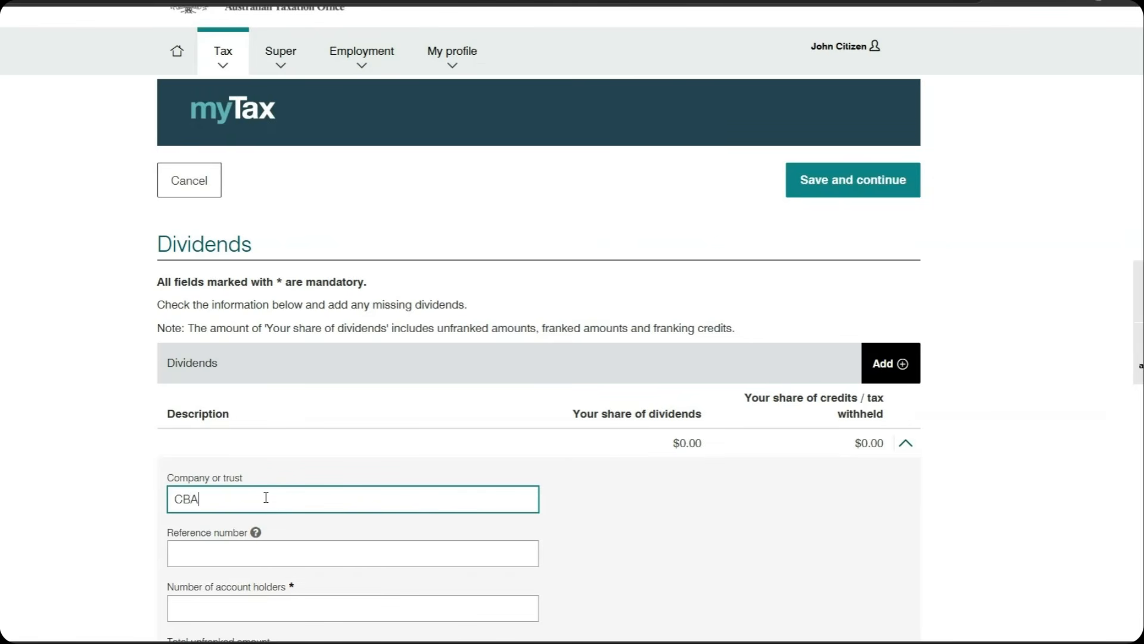
scroll(282, 560, "down", 2)
left_click(273, 484)
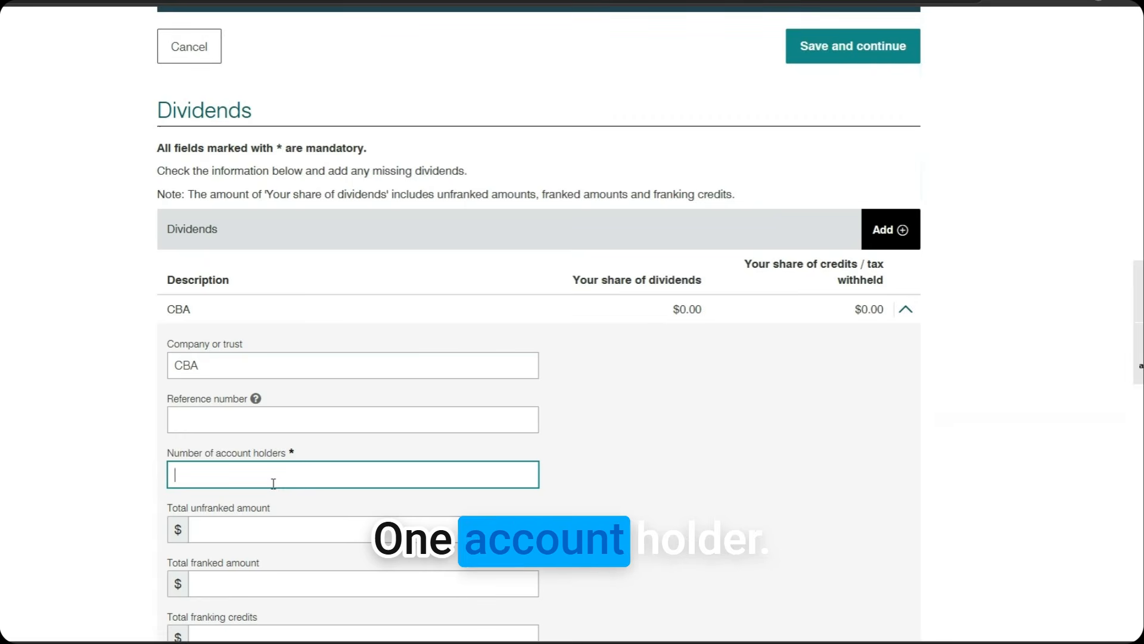
type("1")
scroll(273, 516, "down", 1)
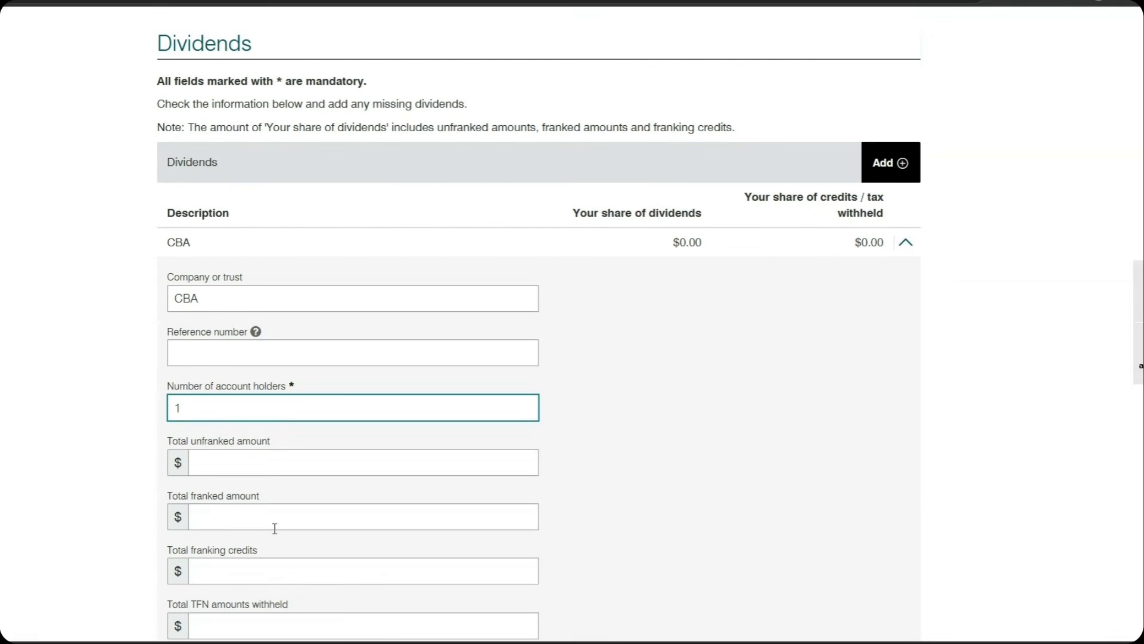
left_click(275, 524)
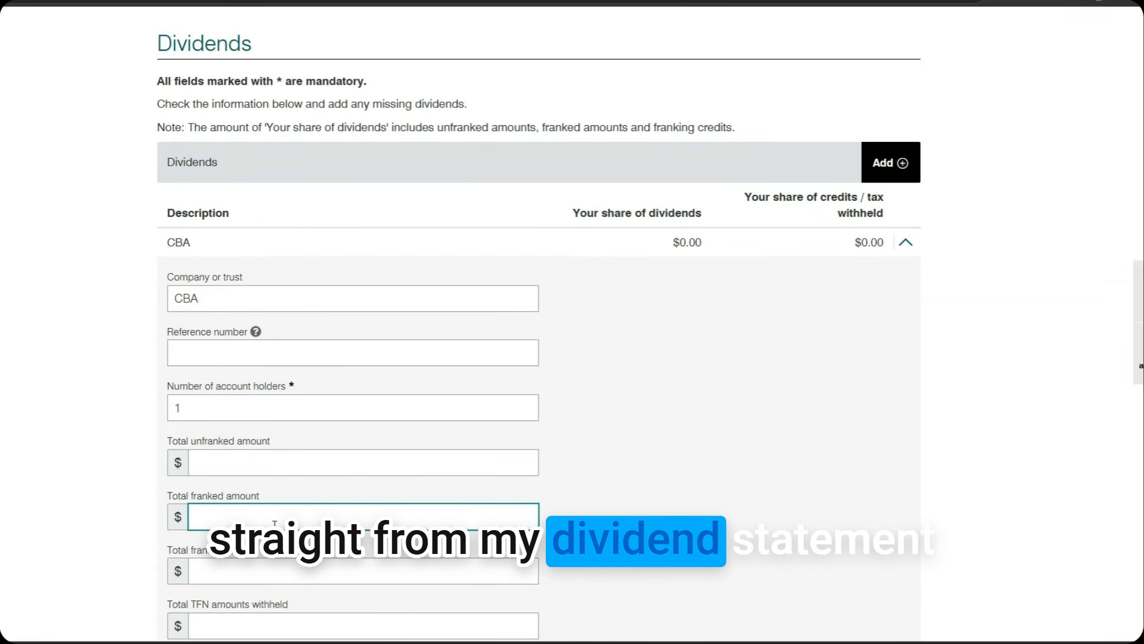
type("120")
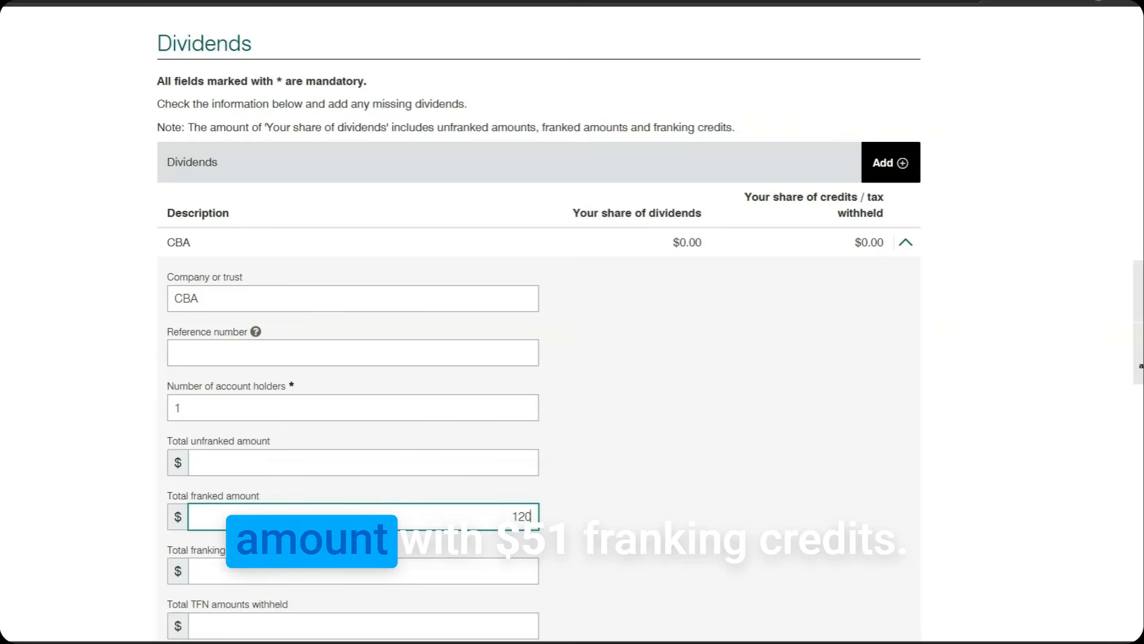
Enter $51.00 franking credits and save the $171.00 CBA dividend to the return
scroll(293, 517, "down", 1)
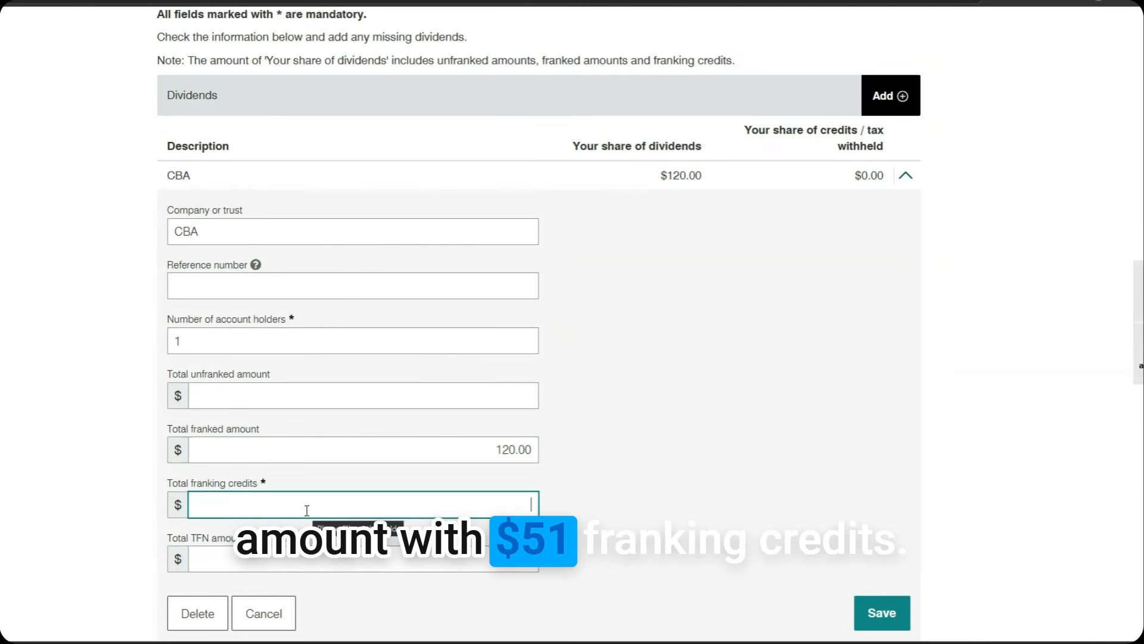
type("51")
left_click(613, 509)
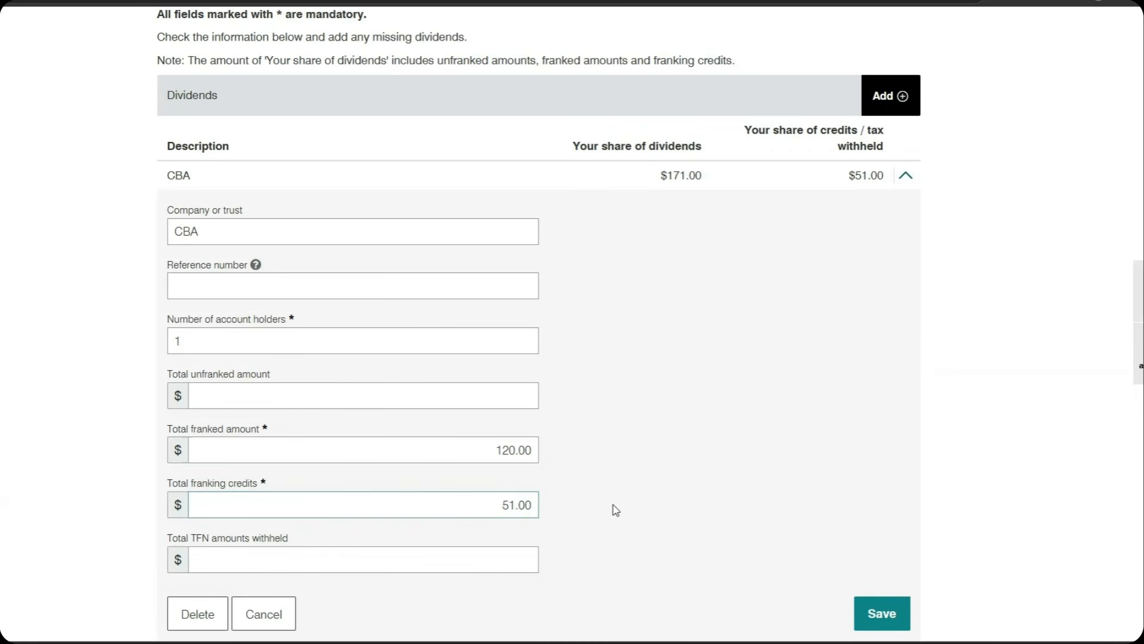
scroll(637, 508, "down", 2)
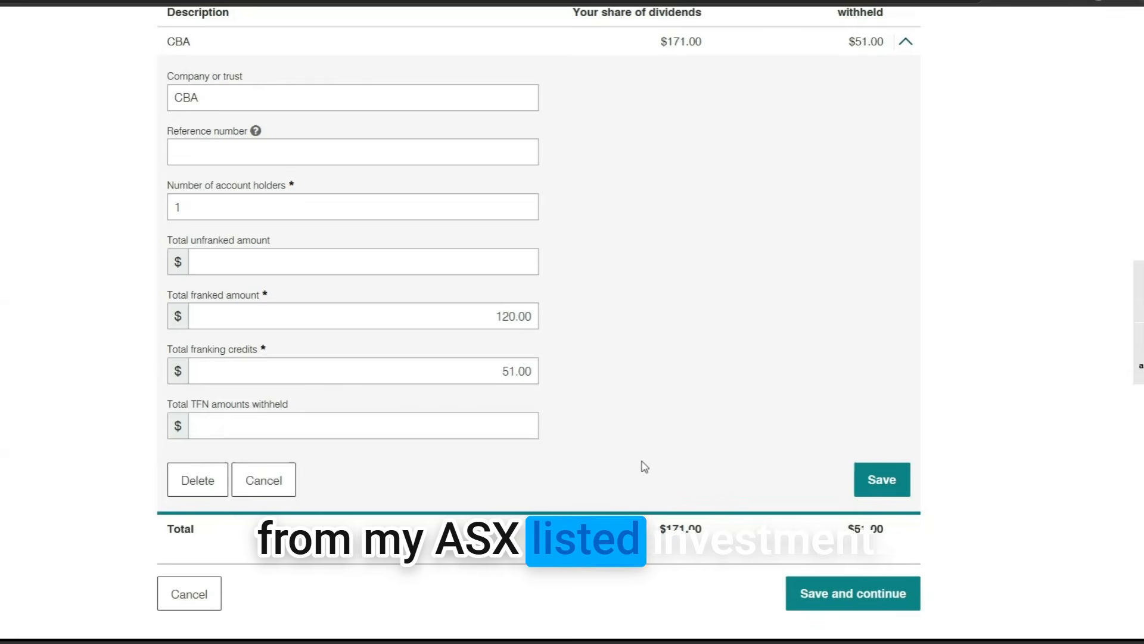
scroll(657, 447, "down", 3)
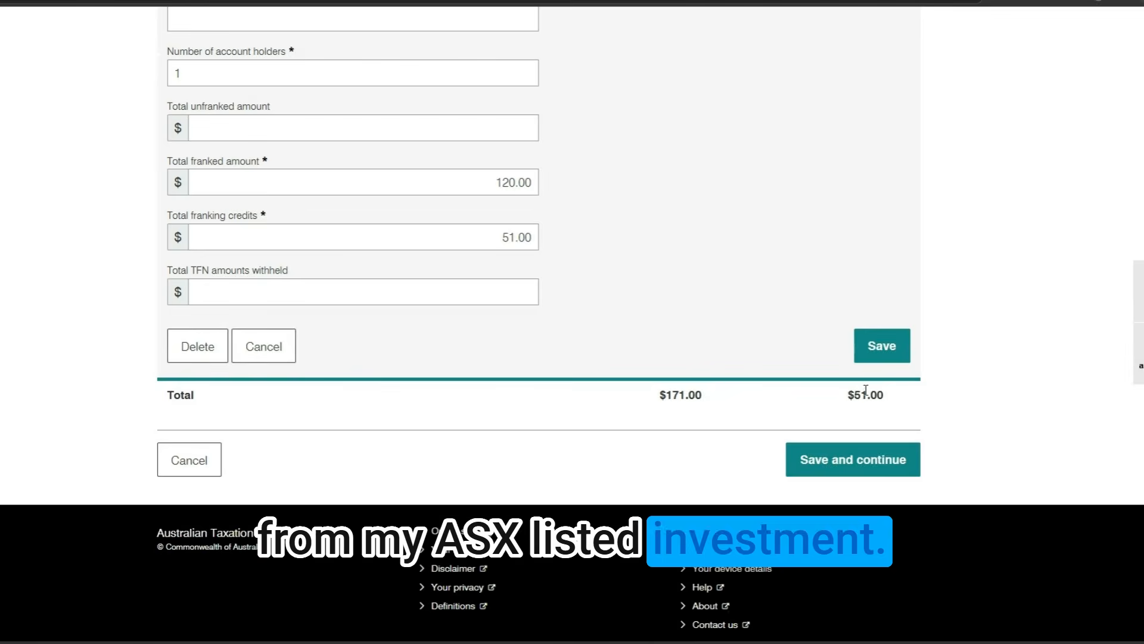
left_click(900, 353)
left_click(872, 451)
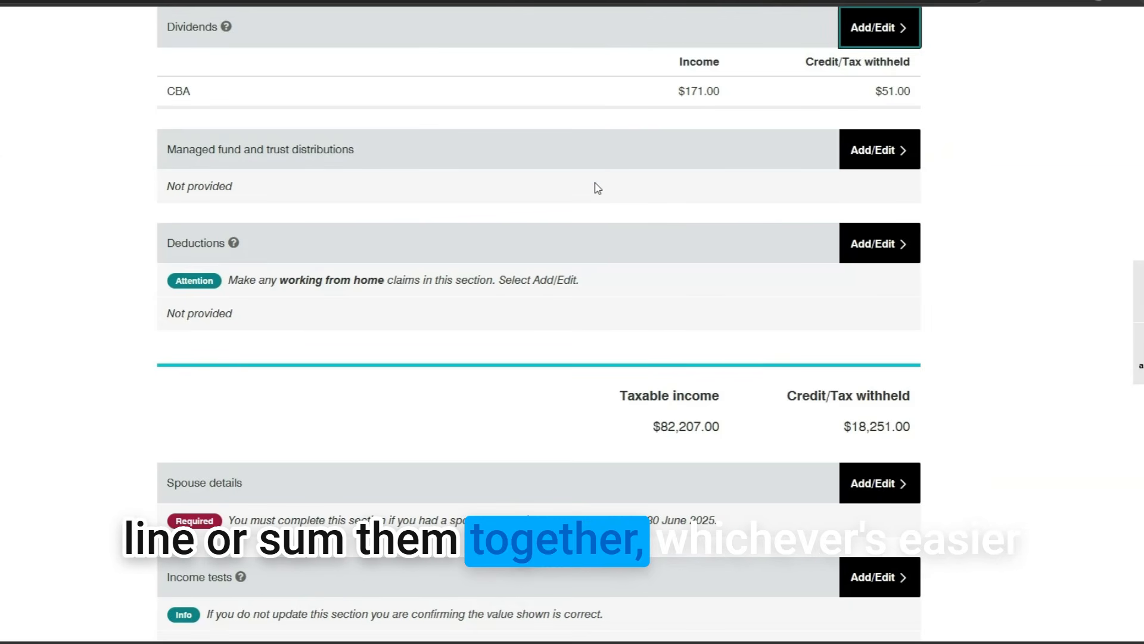
Start a new managed fund distribution entry for the fund VAS
scroll(598, 188, "up", 2)
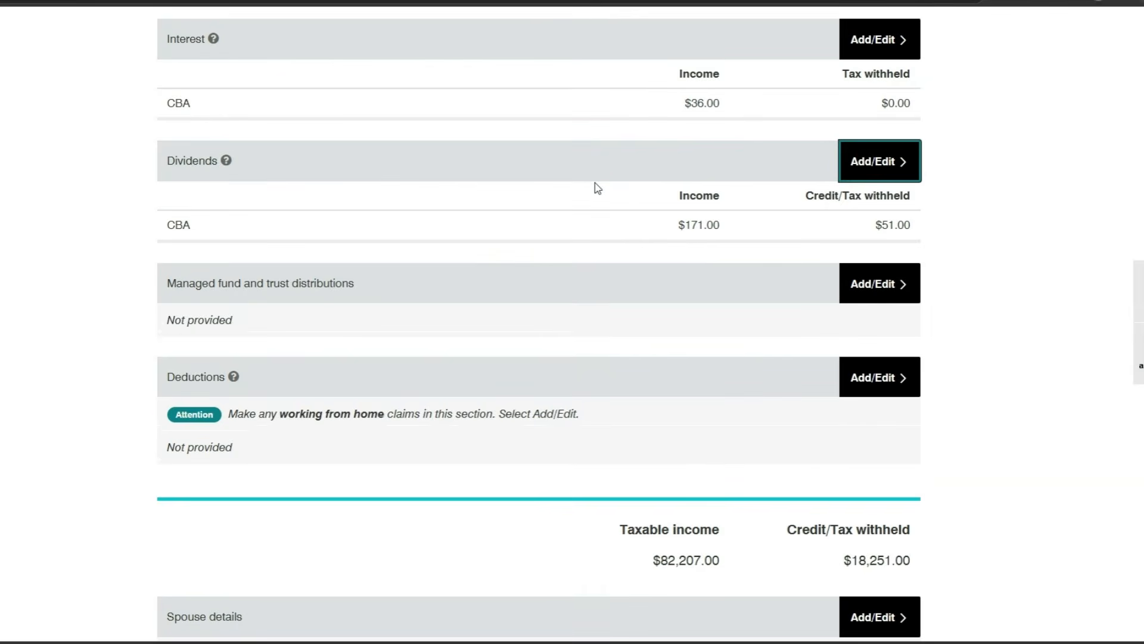
scroll(598, 189, "down", 2)
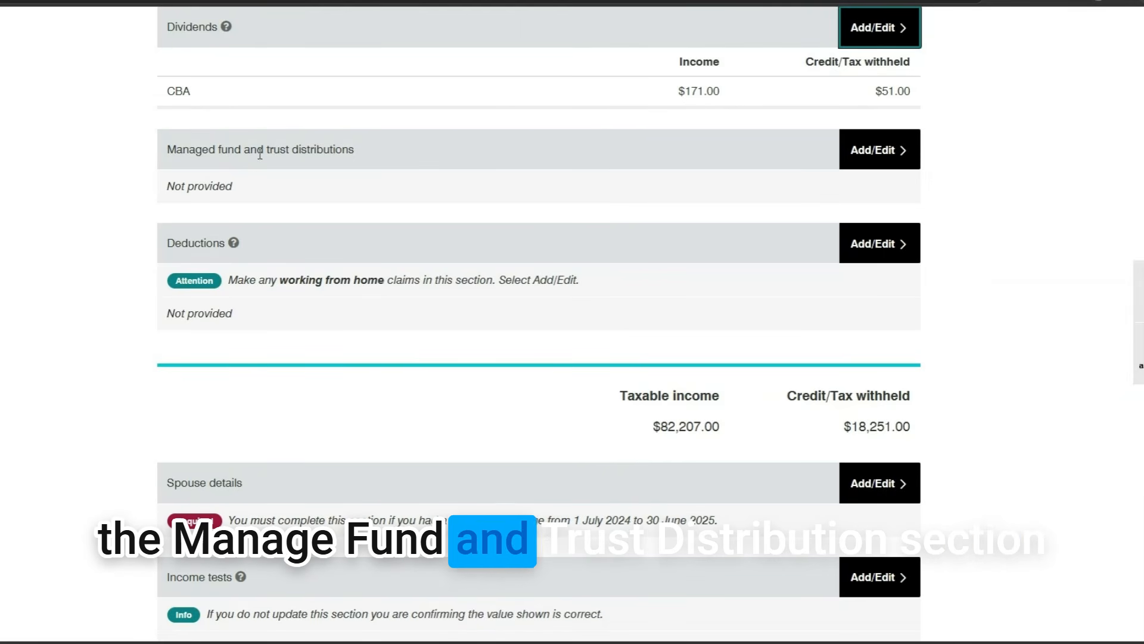
left_click(877, 152)
left_click(889, 268)
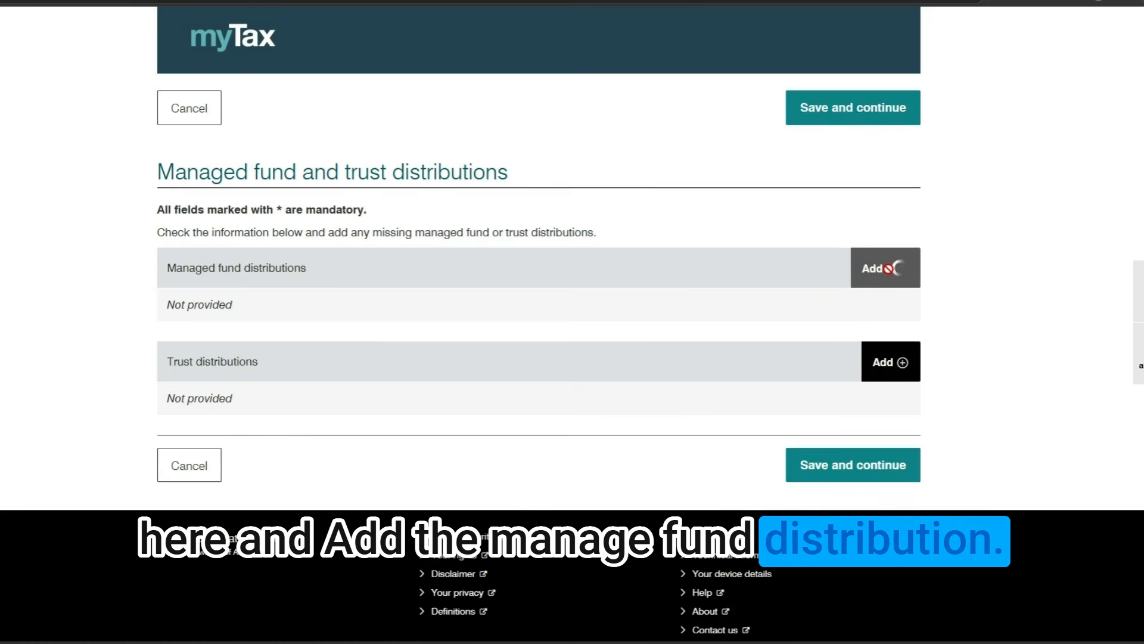
scroll(509, 310, "down", 2)
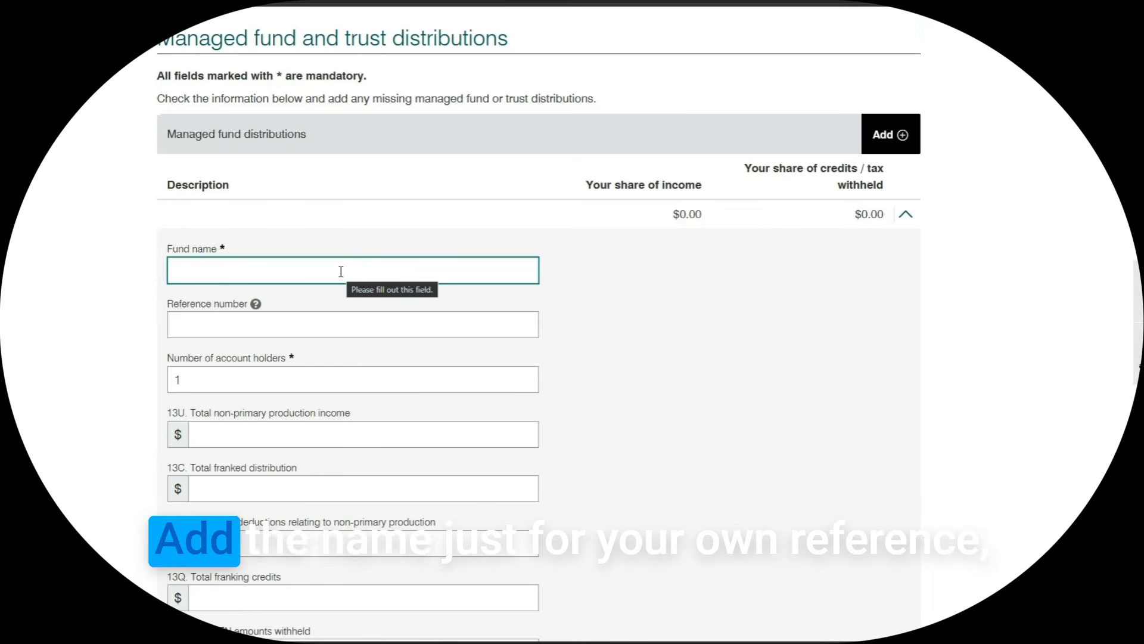
type("VAS")
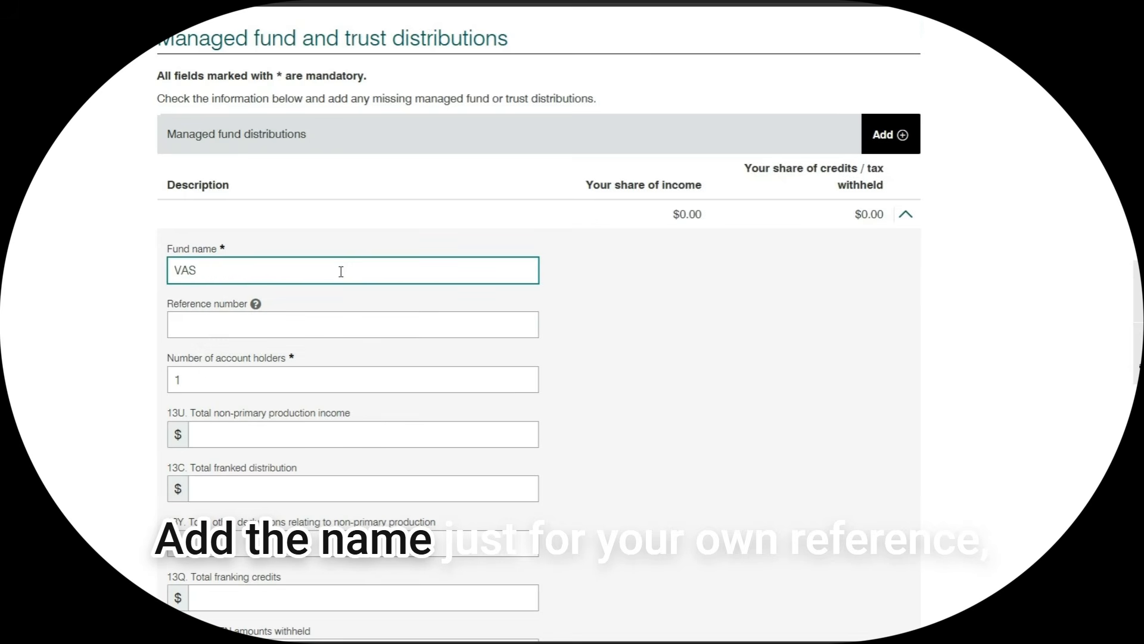
scroll(356, 421, "down", 2)
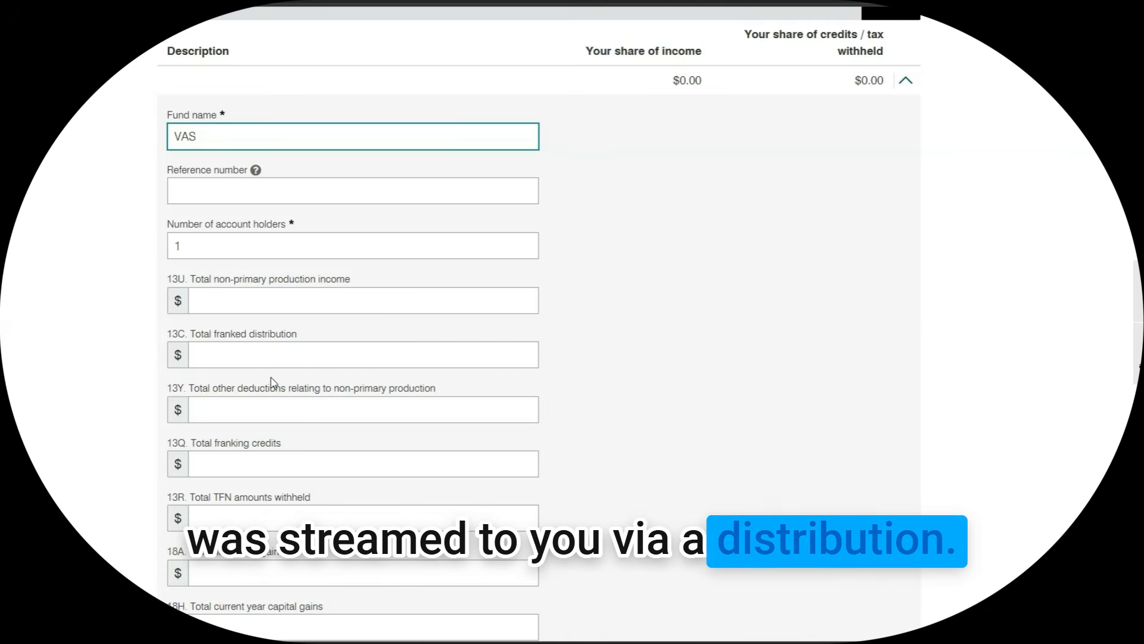
scroll(273, 399, "down", 2)
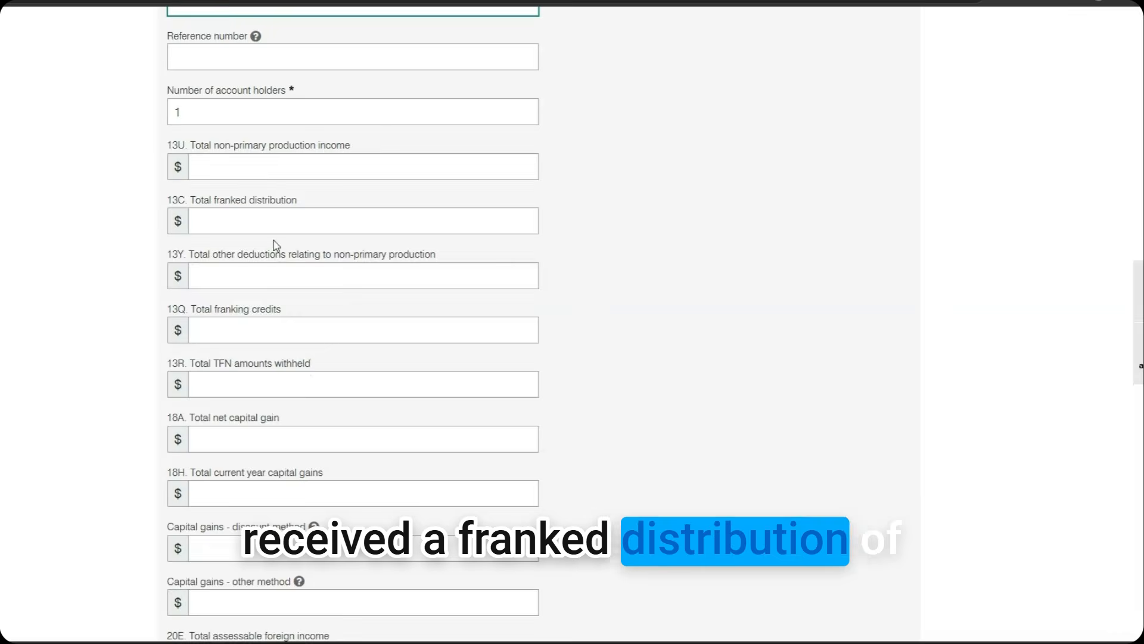
Enter an $85.00 13C total franked distribution and save the VAS entry
left_click(269, 221)
type("85")
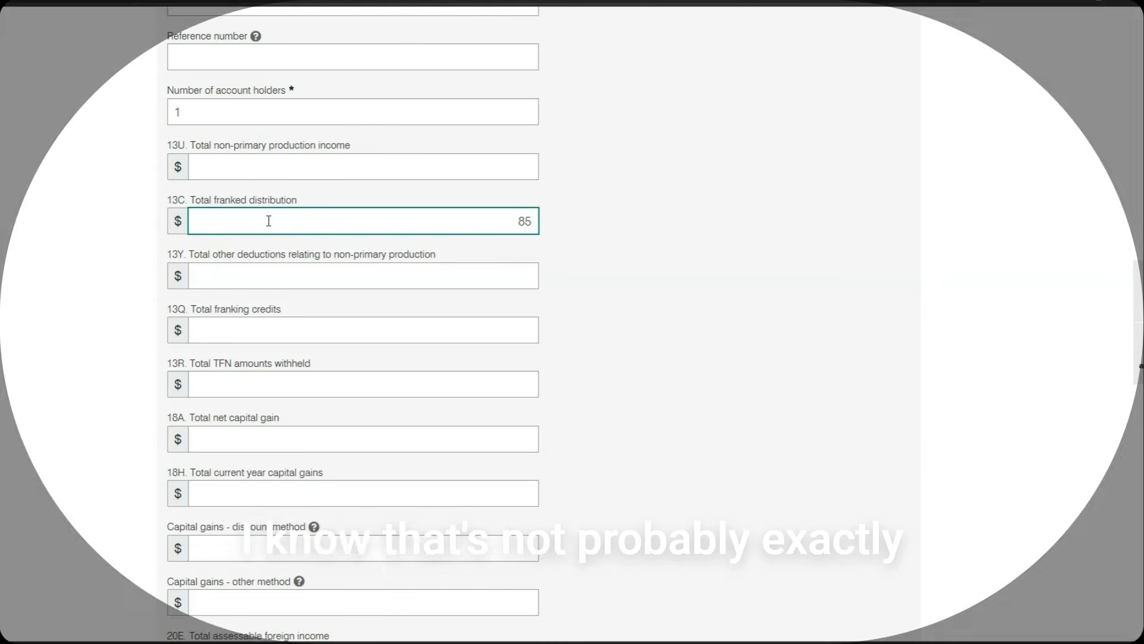
left_click(660, 215)
scroll(602, 270, "up", 5)
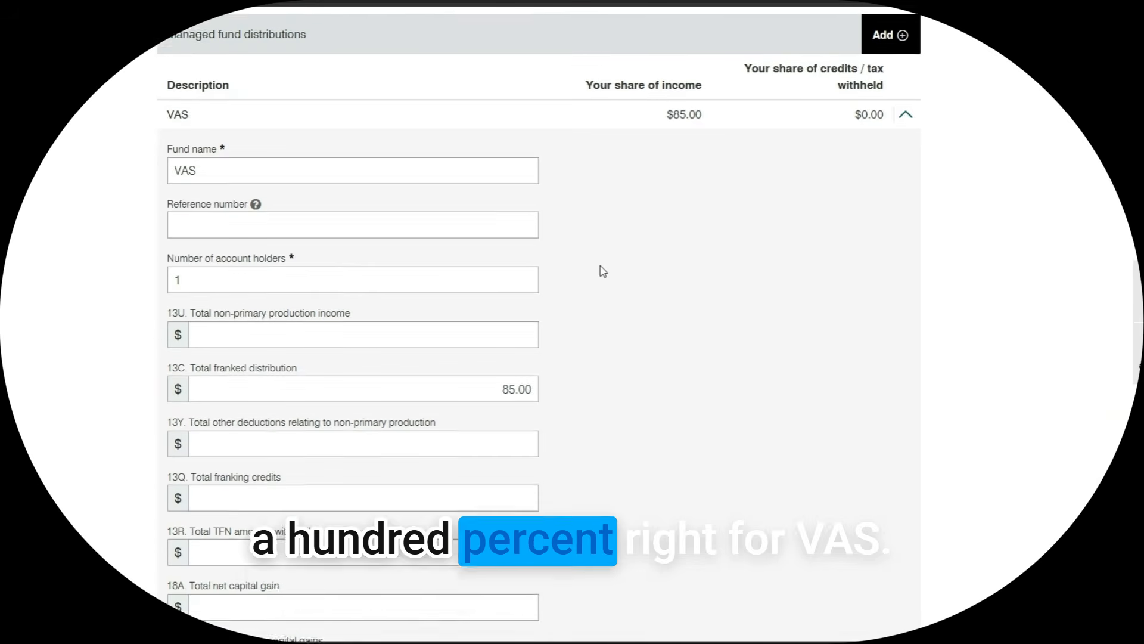
scroll(490, 297, "down", 2)
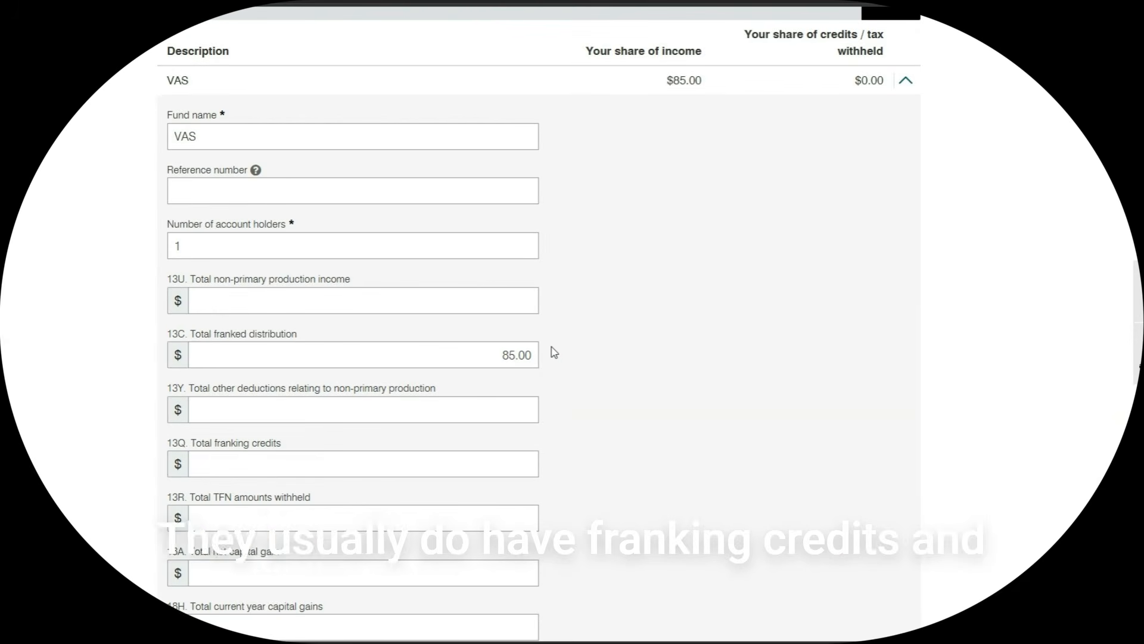
scroll(552, 351, "down", 3)
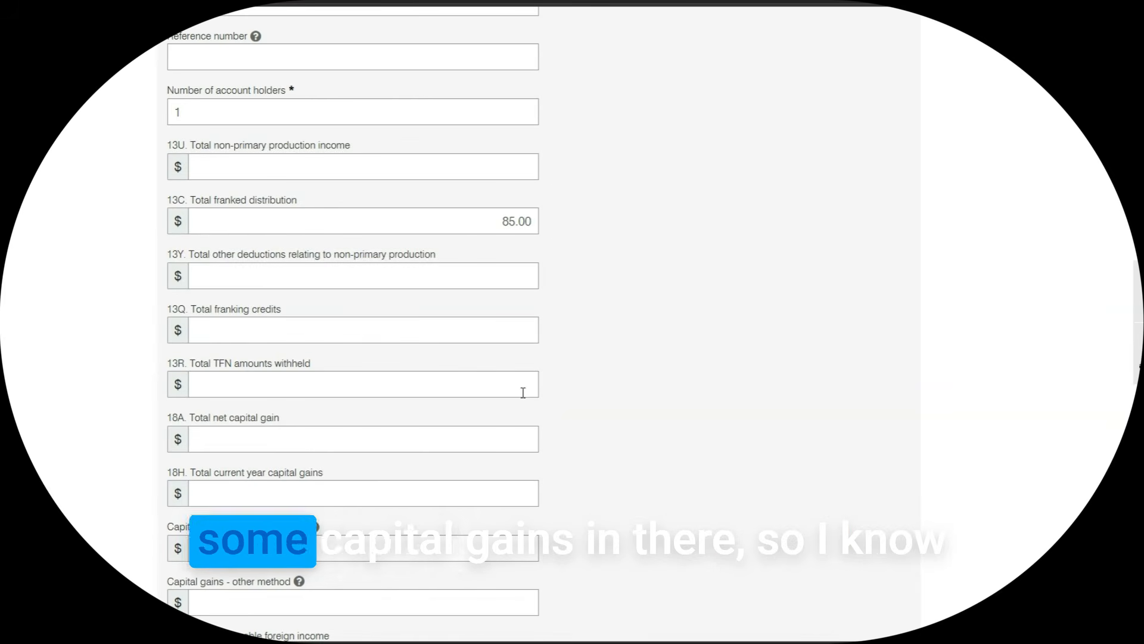
scroll(513, 435, "down", 1)
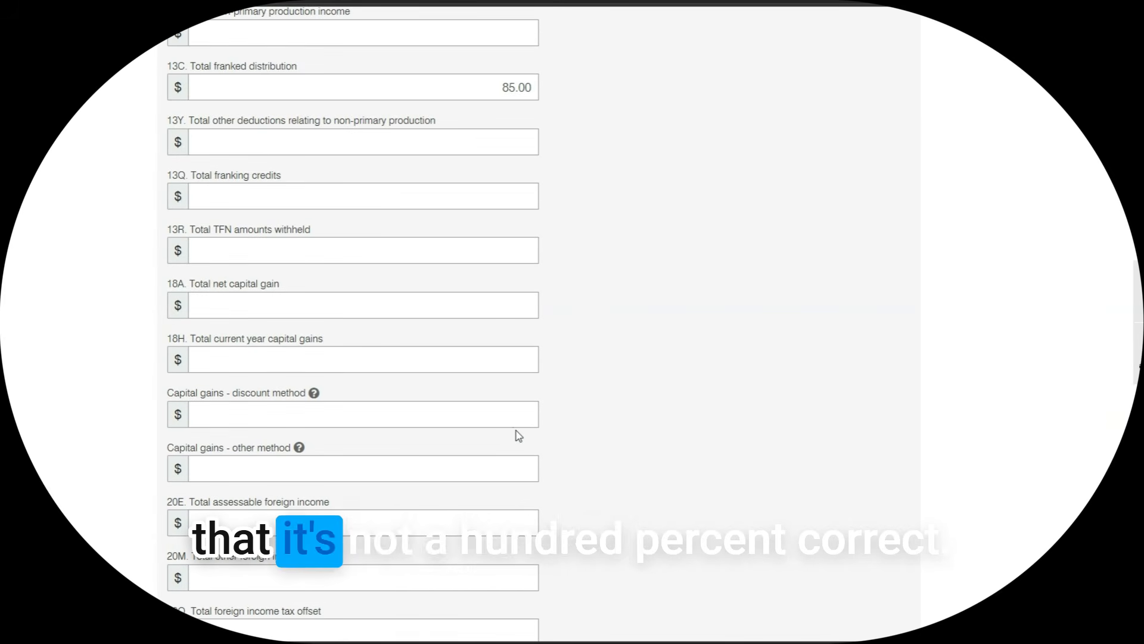
scroll(517, 435, "down", 2)
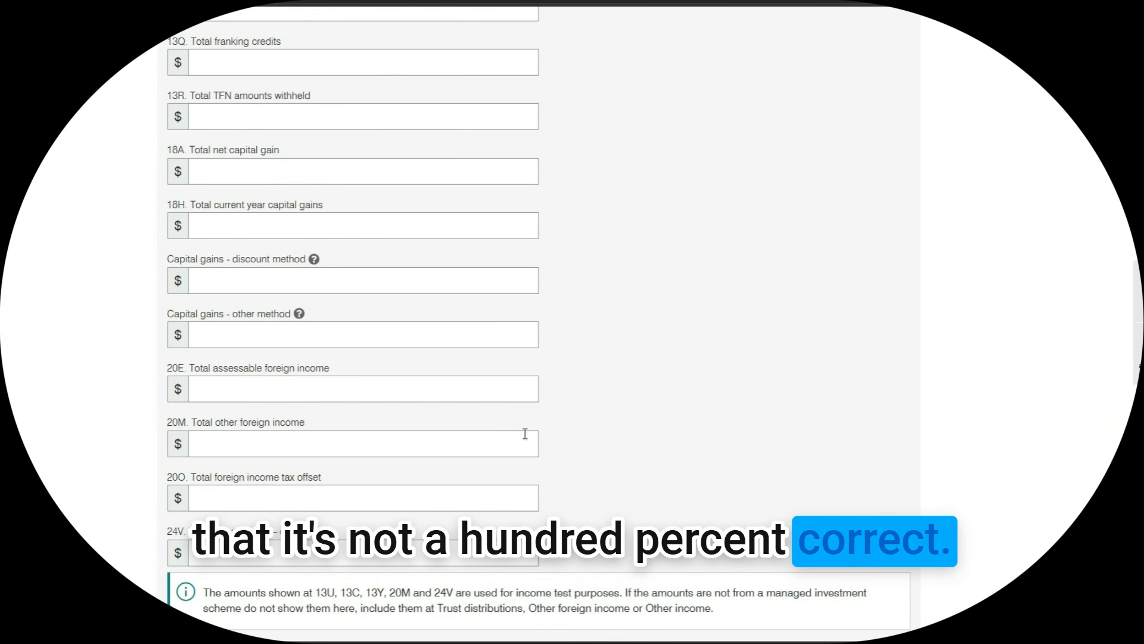
scroll(525, 434, "down", 3)
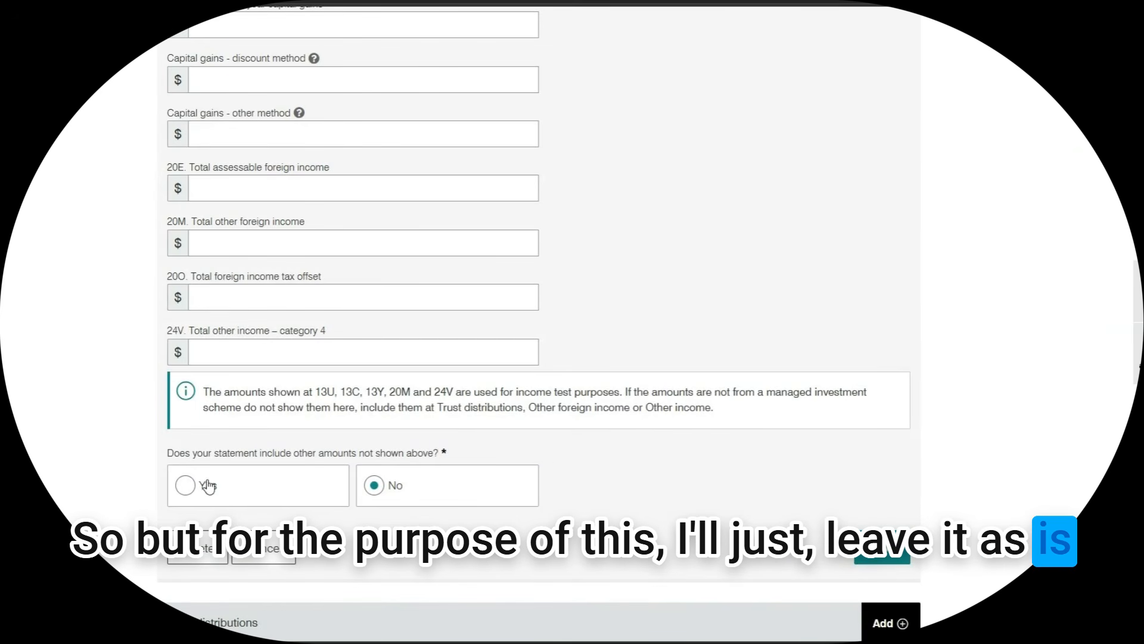
left_click(906, 548)
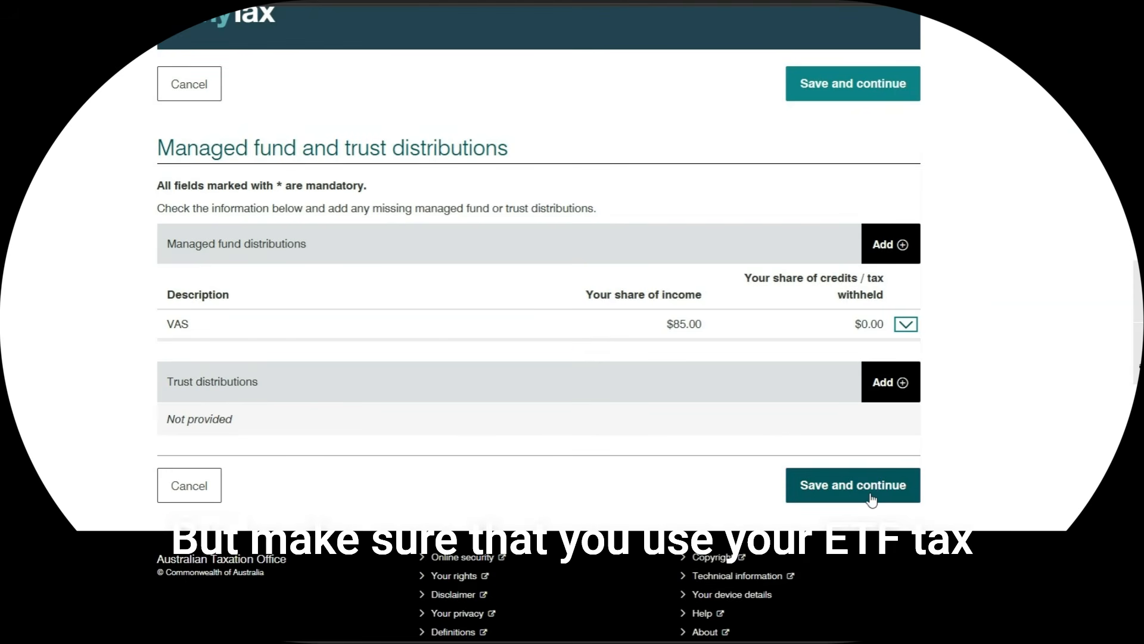
left_click(872, 498)
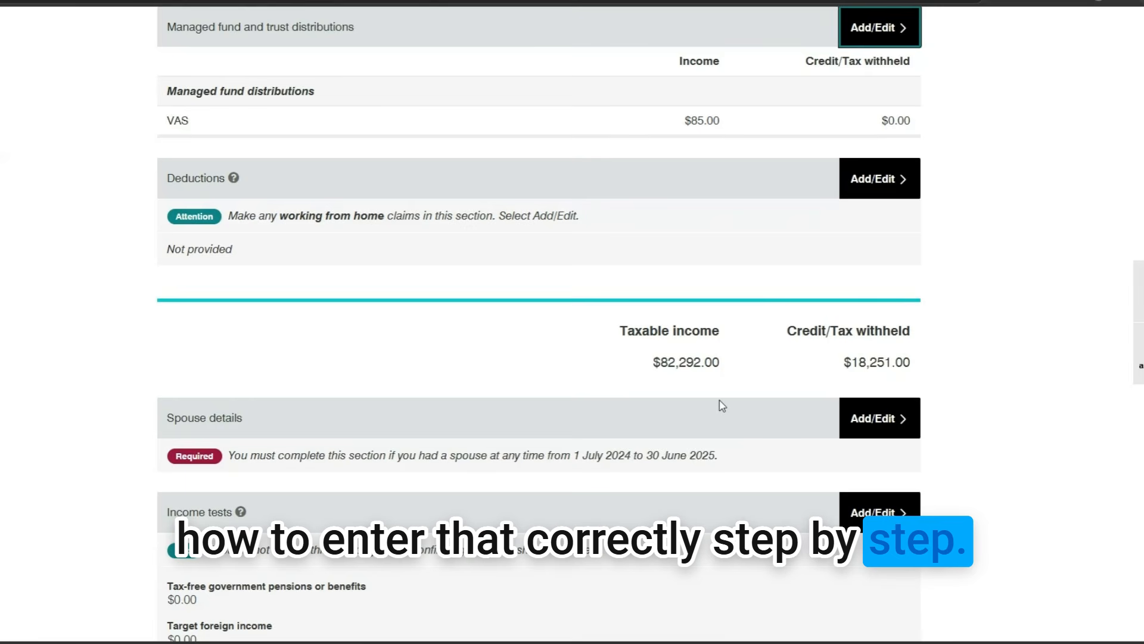
Review the summary: salary $82,000, CBA interest $36, CBA dividends $171, VAS $85
scroll(722, 405, "up", 8)
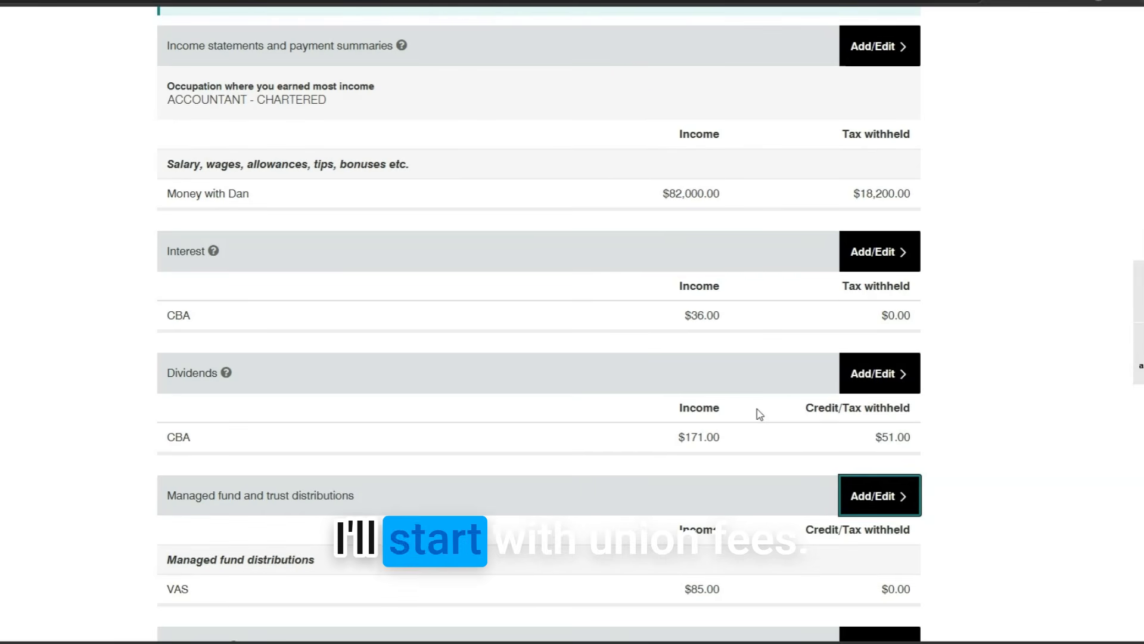
scroll(759, 413, "down", 3)
Add $320 union or professional association fees to the salary income statement and save it
scroll(767, 404, "up", 5)
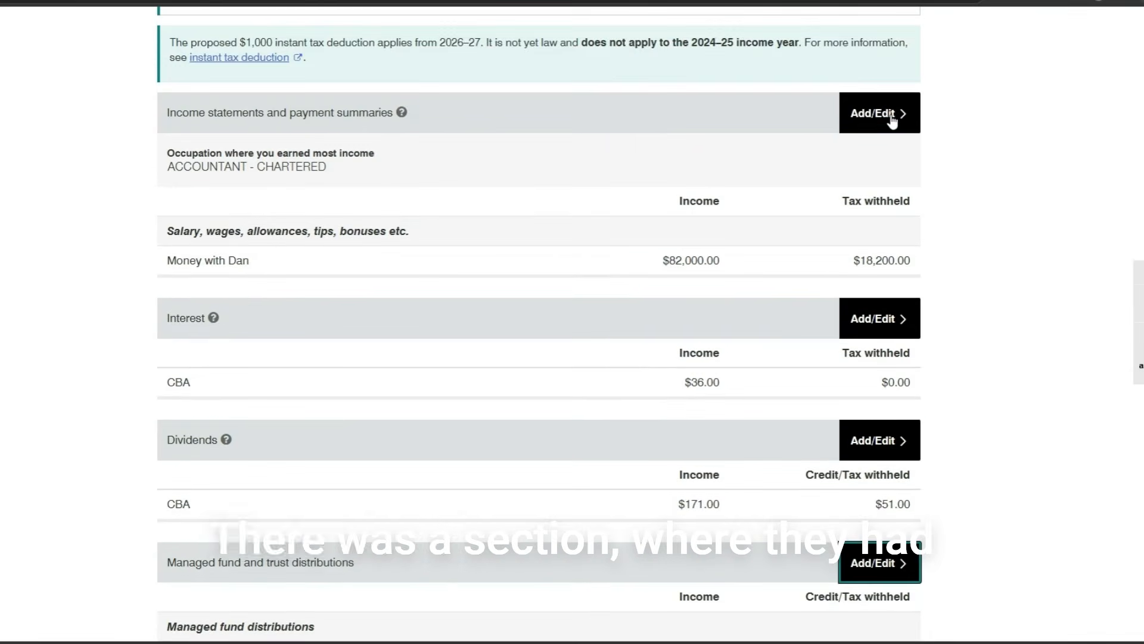
left_click(892, 121)
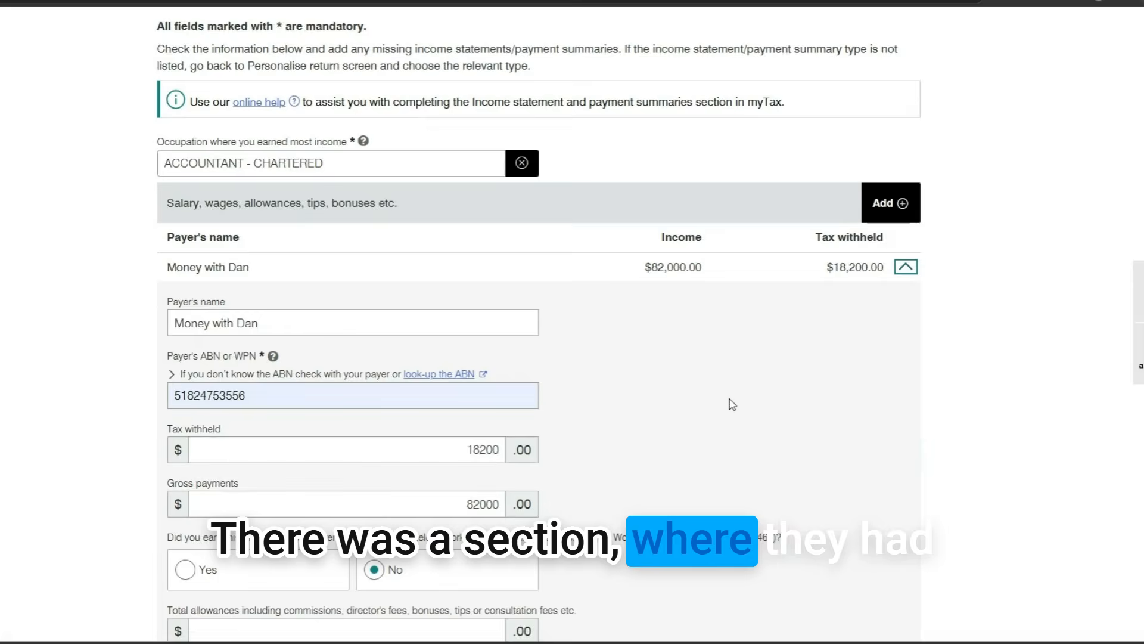
scroll(495, 388, "down", 6)
scroll(343, 465, "down", 2)
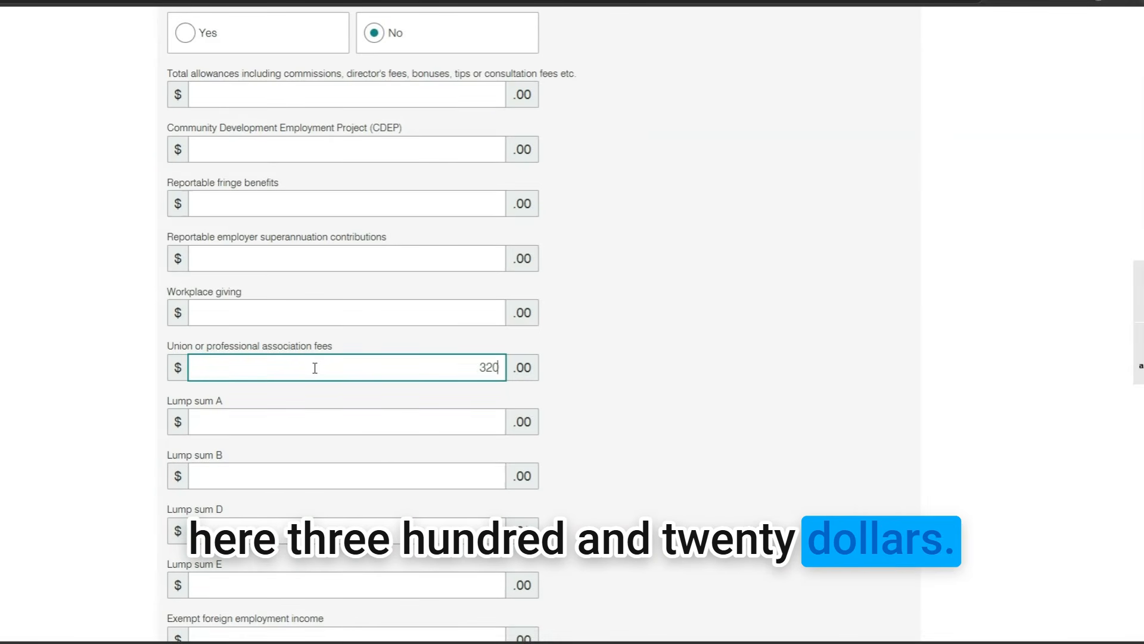
left_click(693, 371)
scroll(680, 388, "down", 6)
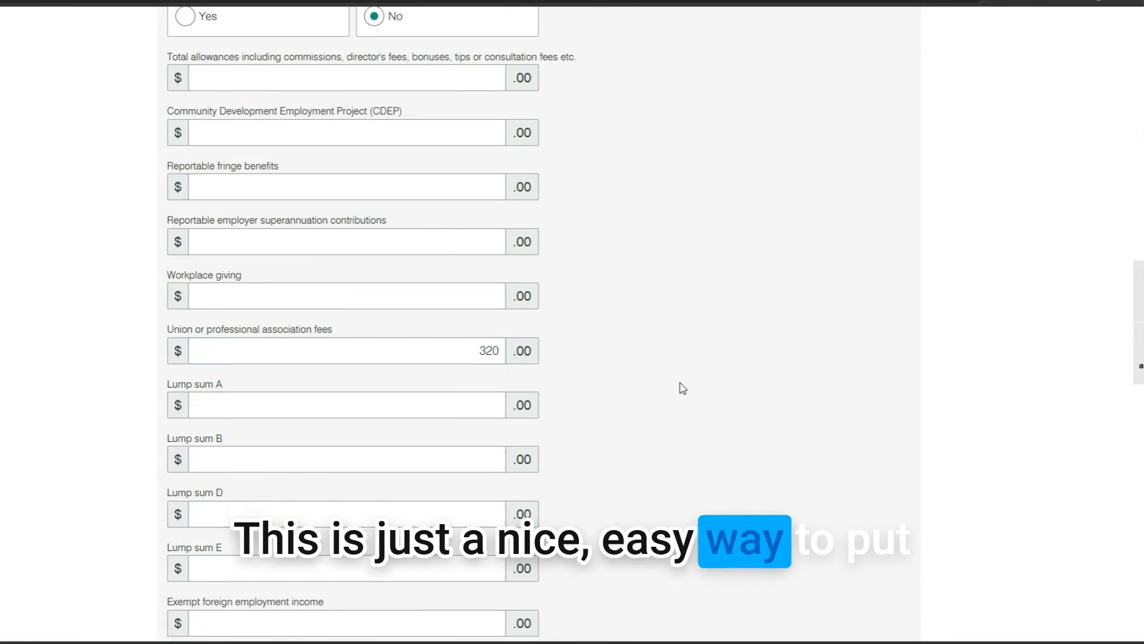
left_click(882, 366)
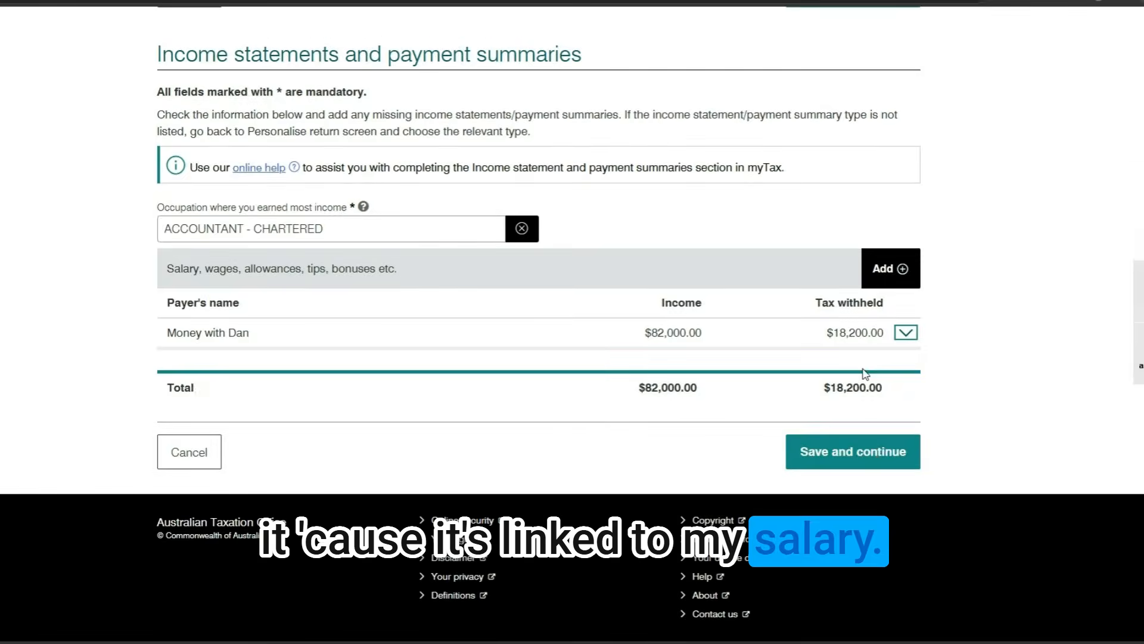
left_click(872, 456)
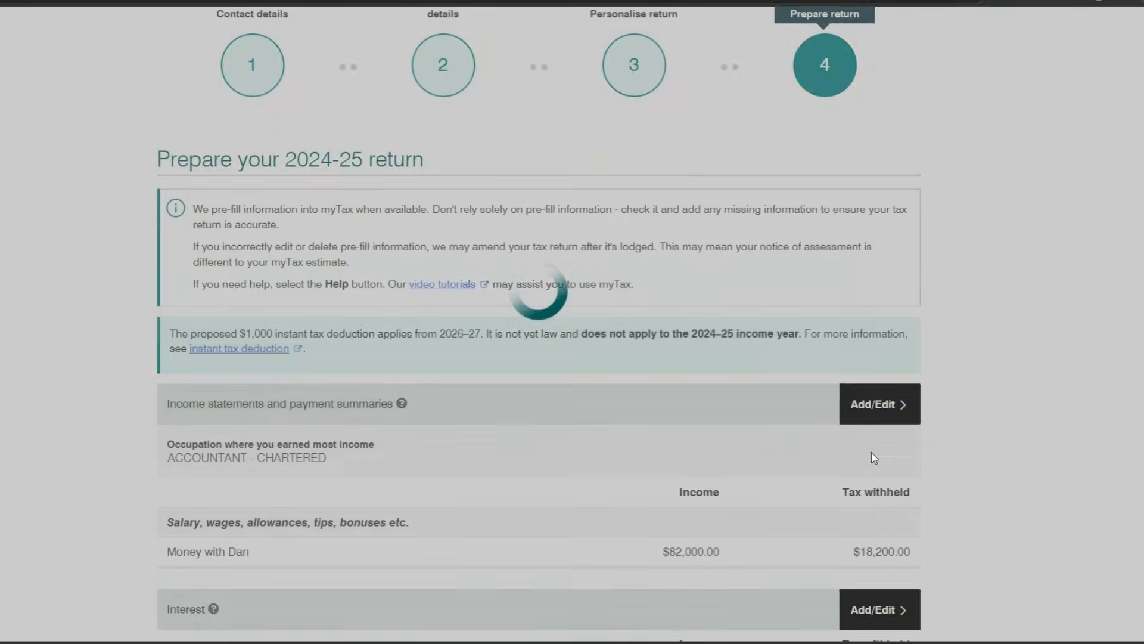
Open the Deductions section and start a Work Subscriptions other work-related expense
scroll(566, 298, "up", 3)
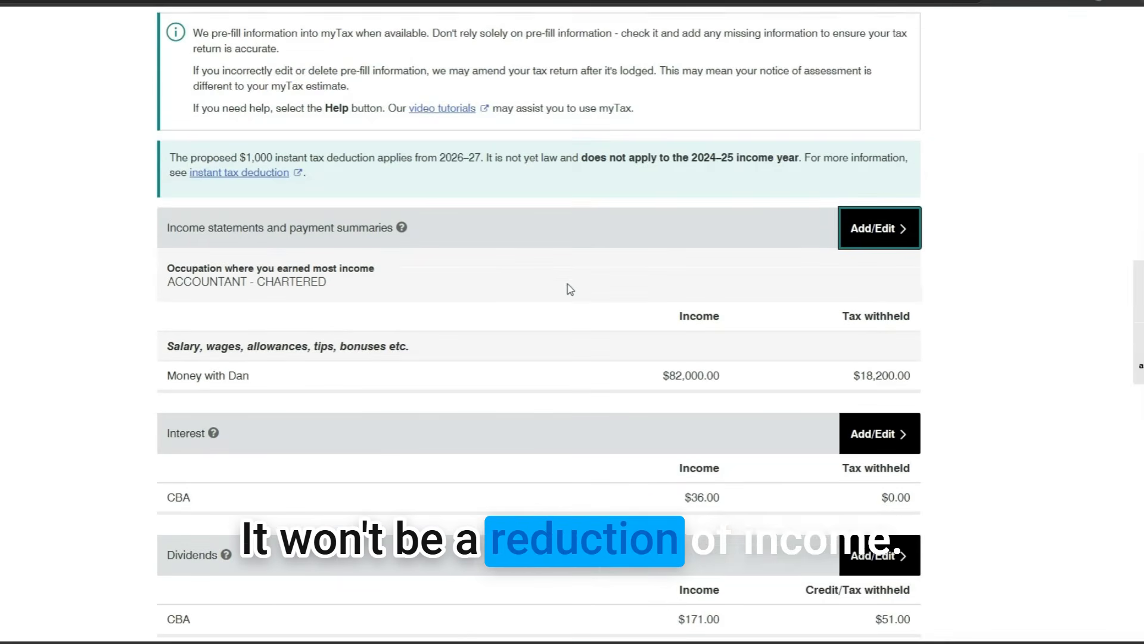
scroll(534, 279, "down", 7)
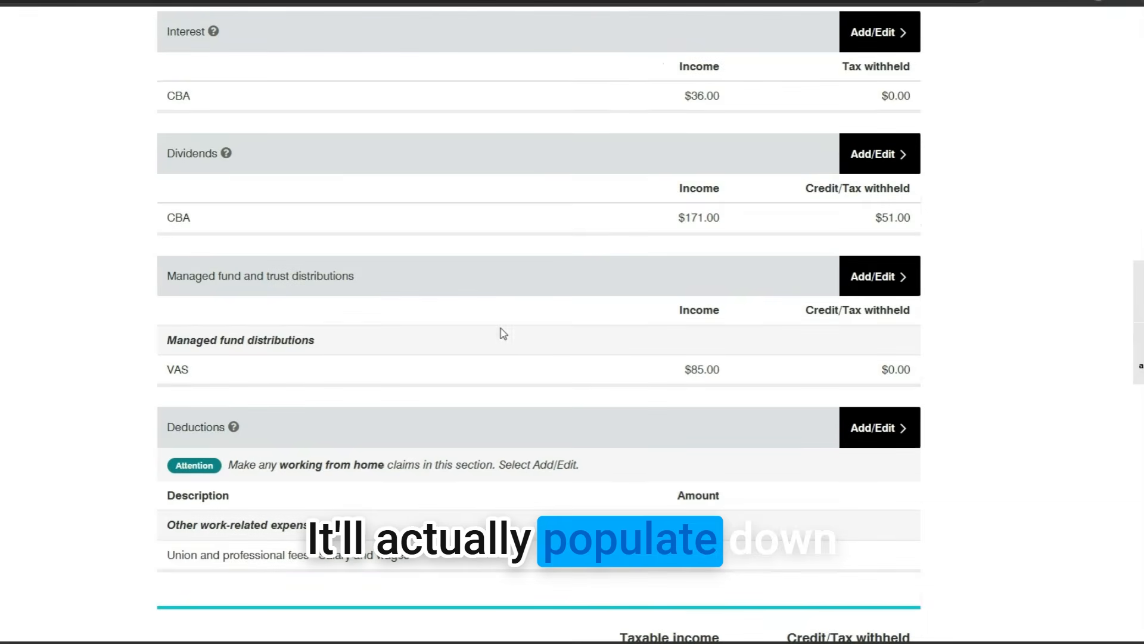
scroll(501, 368, "down", 1)
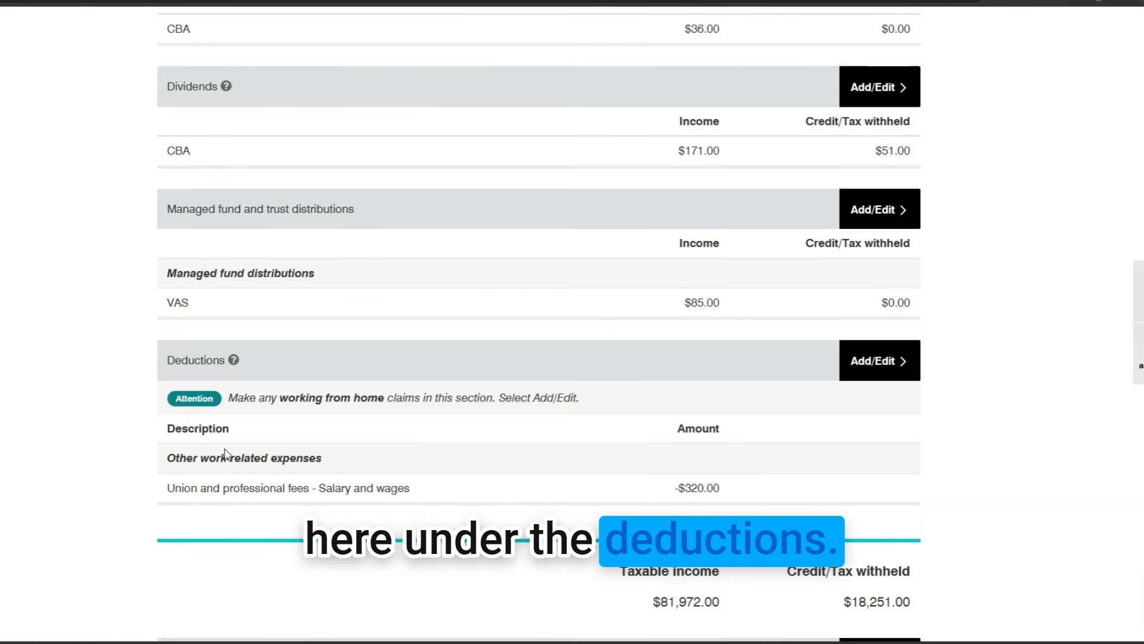
scroll(457, 391, "up", 5)
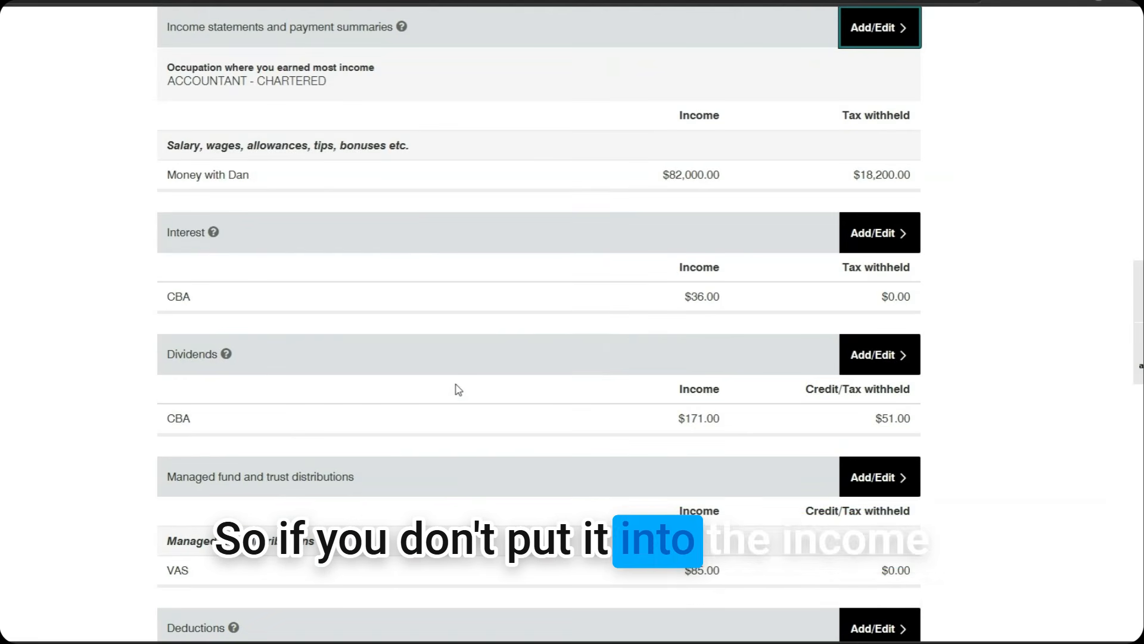
scroll(486, 355, "down", 5)
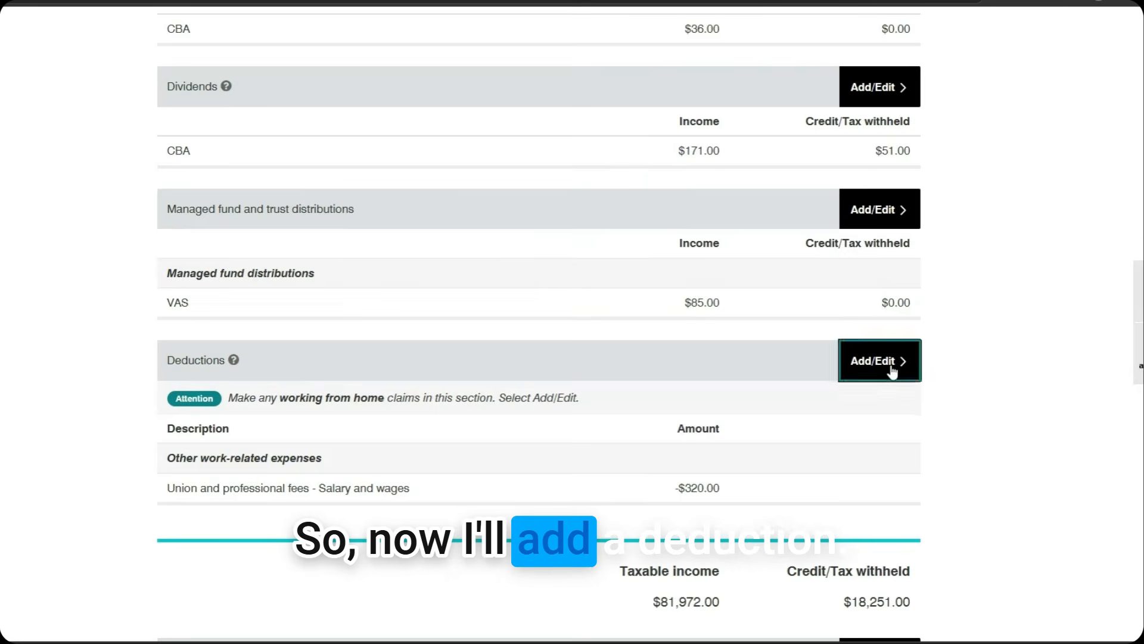
left_click(892, 371)
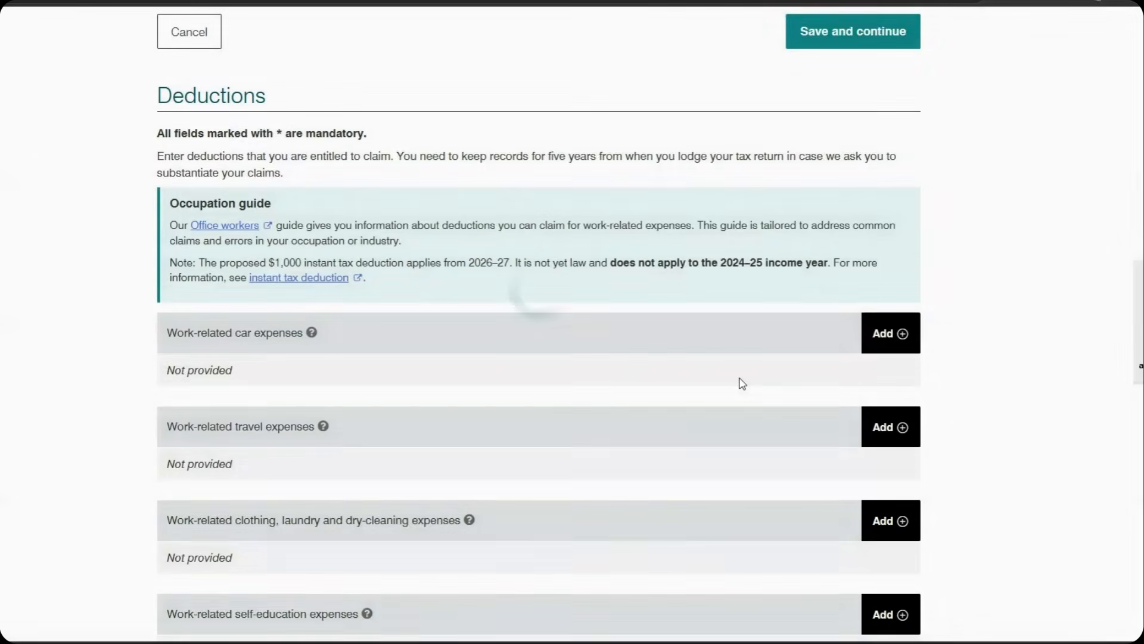
scroll(743, 382, "down", 3)
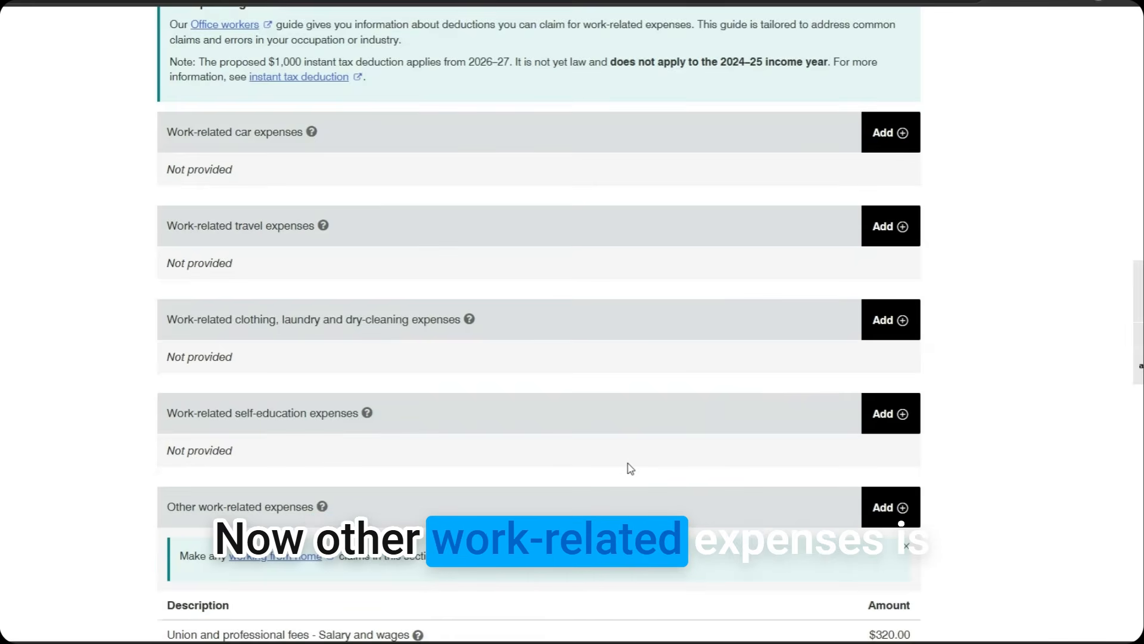
scroll(630, 468, "down", 3)
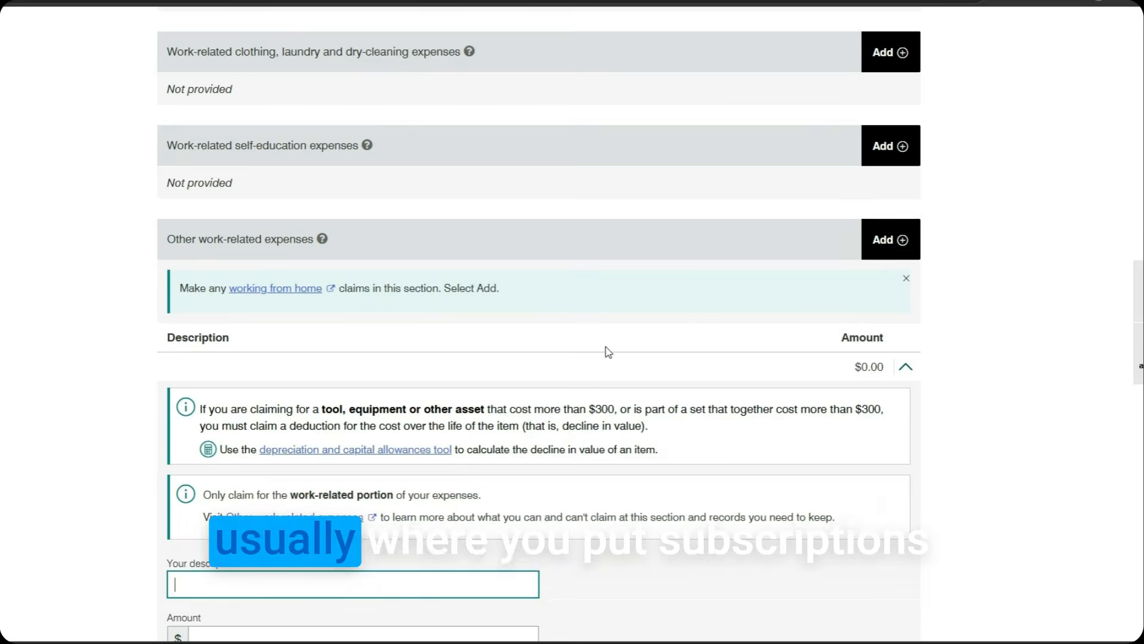
scroll(455, 410, "down", 3)
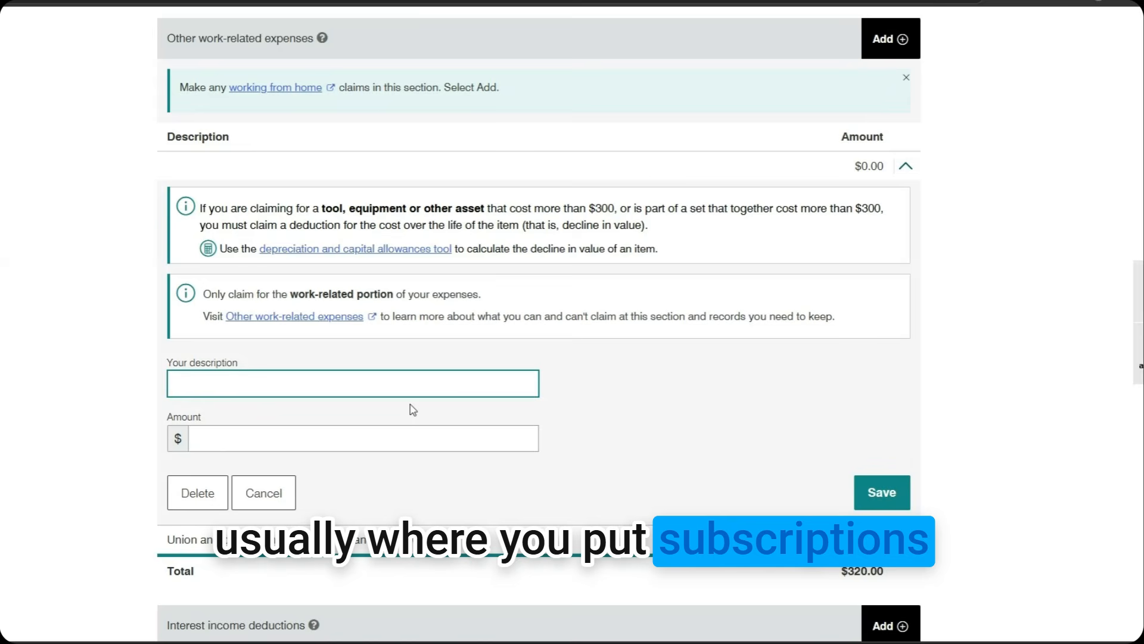
Save Work Subscriptions at $150.00, bringing other work-related expenses to $470.00
left_click(400, 434)
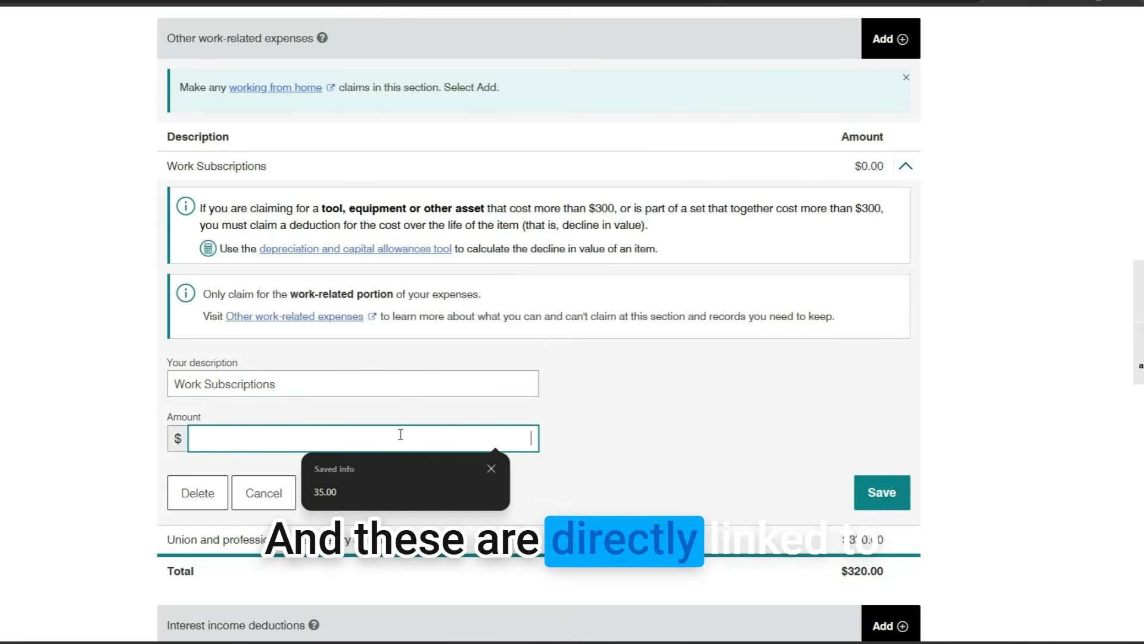
type("150")
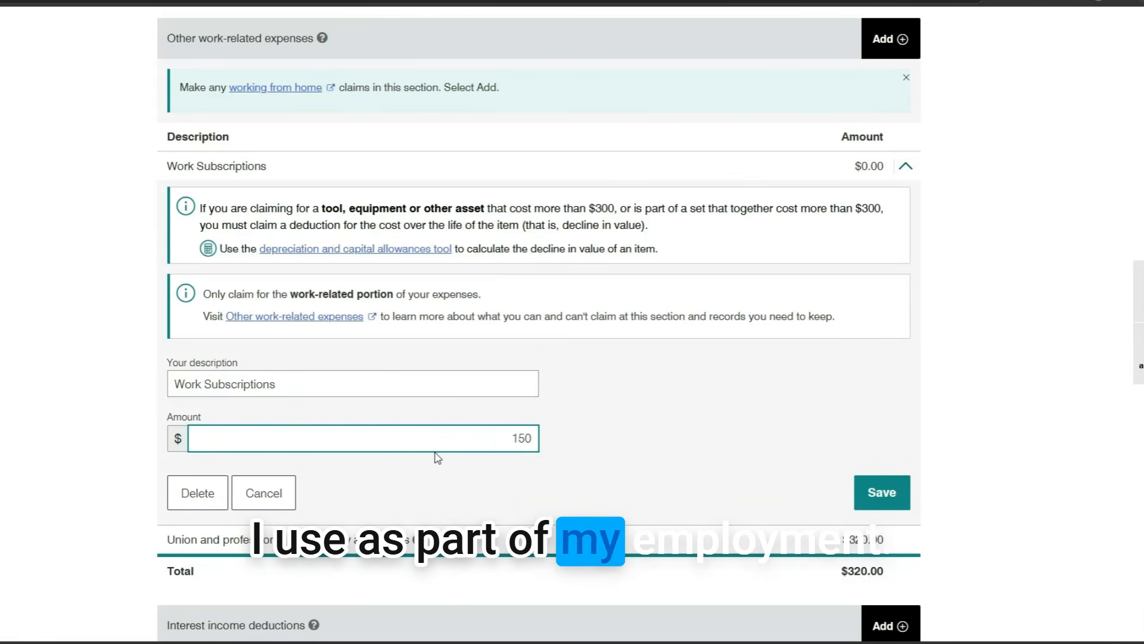
left_click(879, 493)
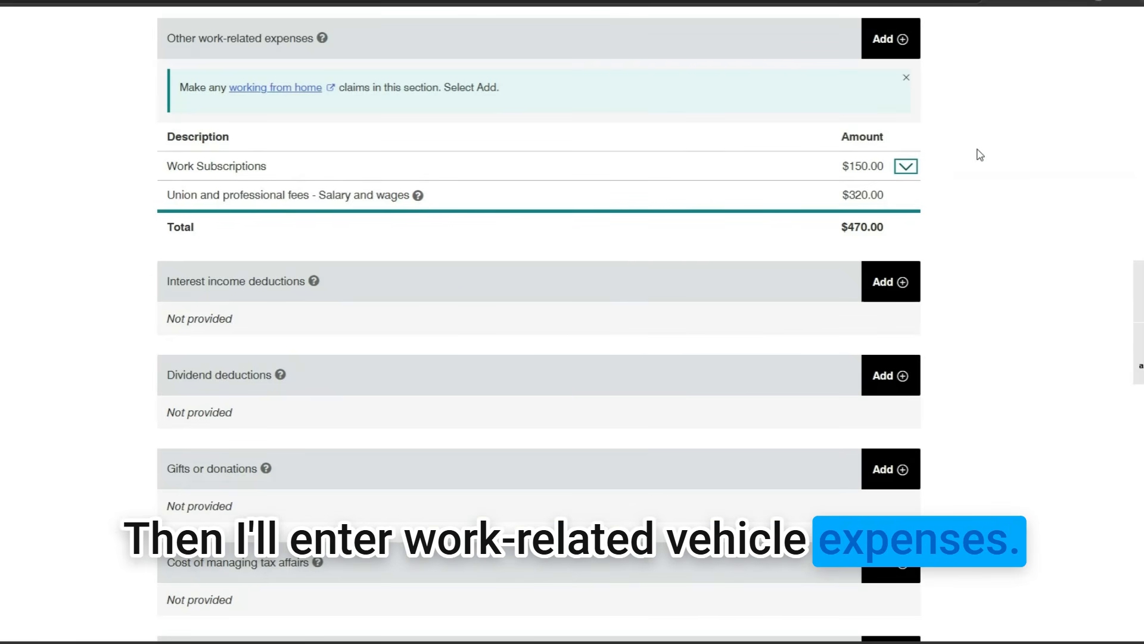
scroll(979, 154, "up", 7)
Add an Employment travel car expense using cents per kilometre for 500 km, totalling $440.00
left_click(889, 137)
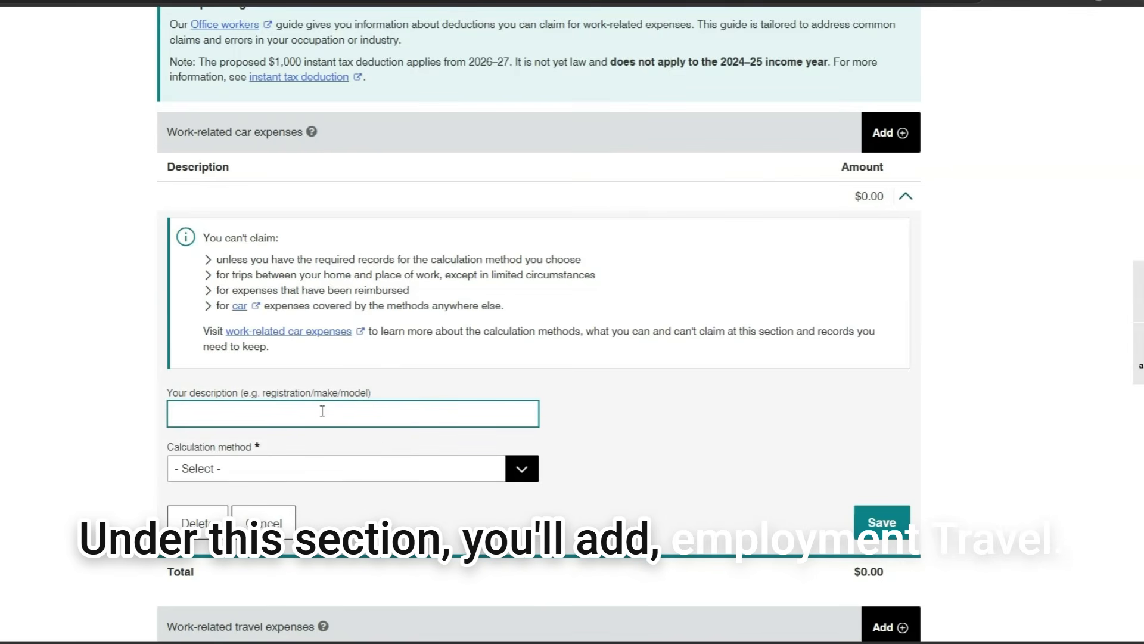
type("Employm")
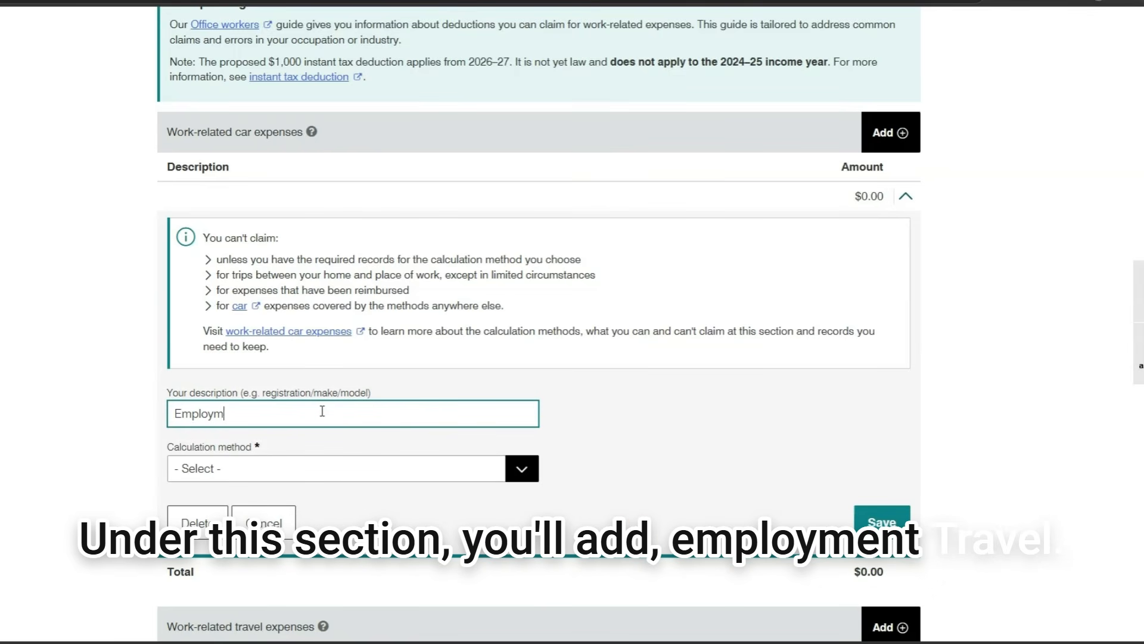
type("ent travel")
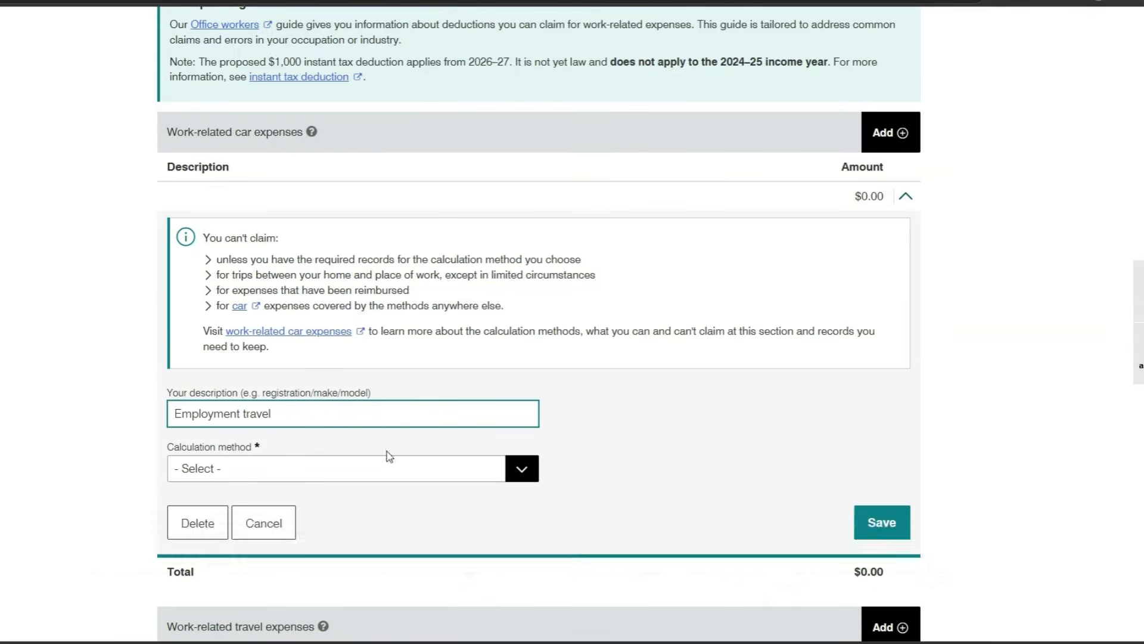
left_click(530, 477)
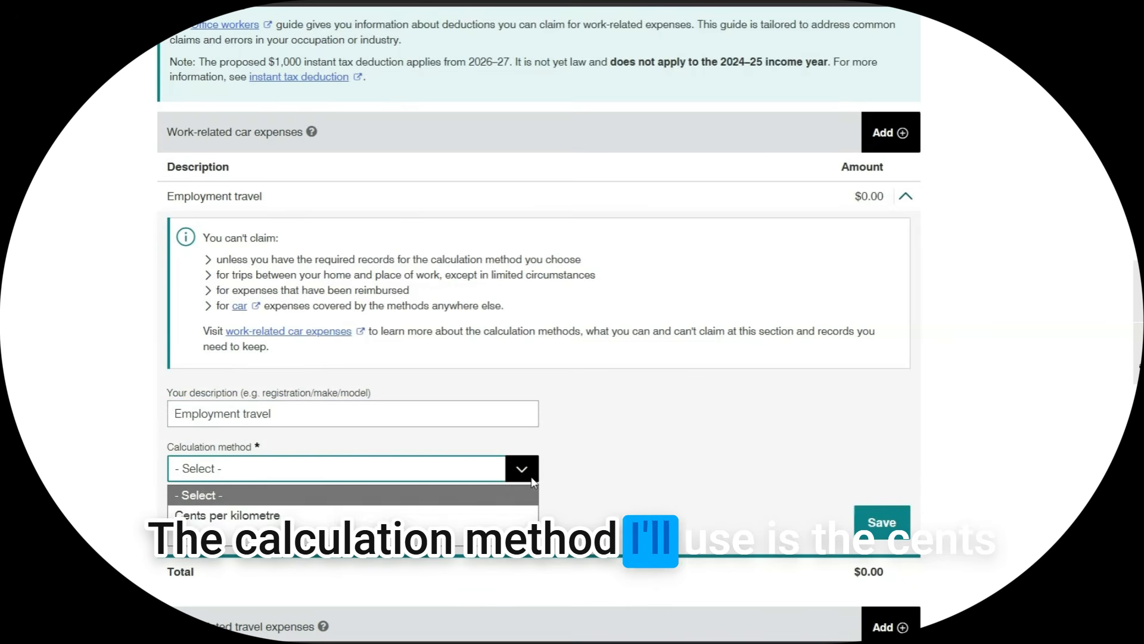
left_click(498, 515)
scroll(318, 438, "down", 2)
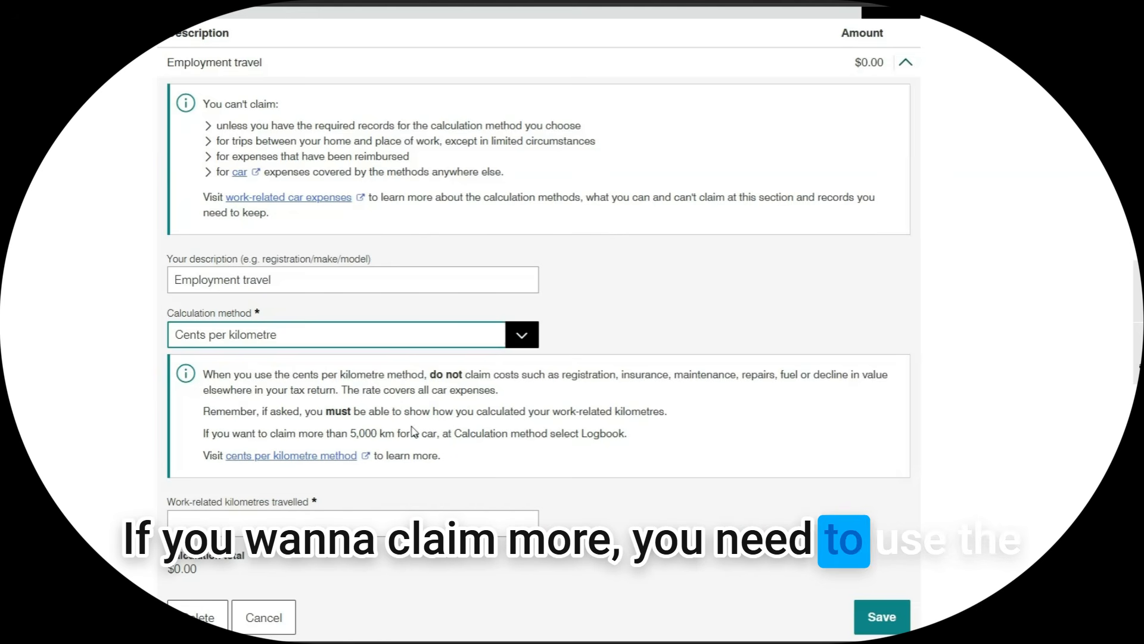
scroll(429, 429, "down", 2)
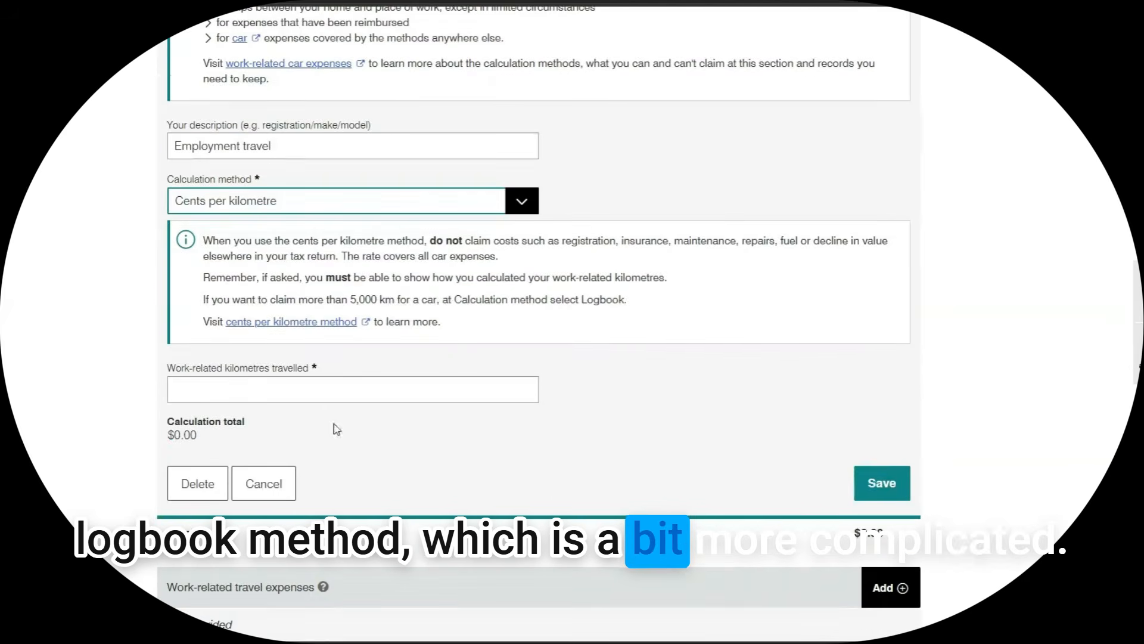
left_click(335, 388)
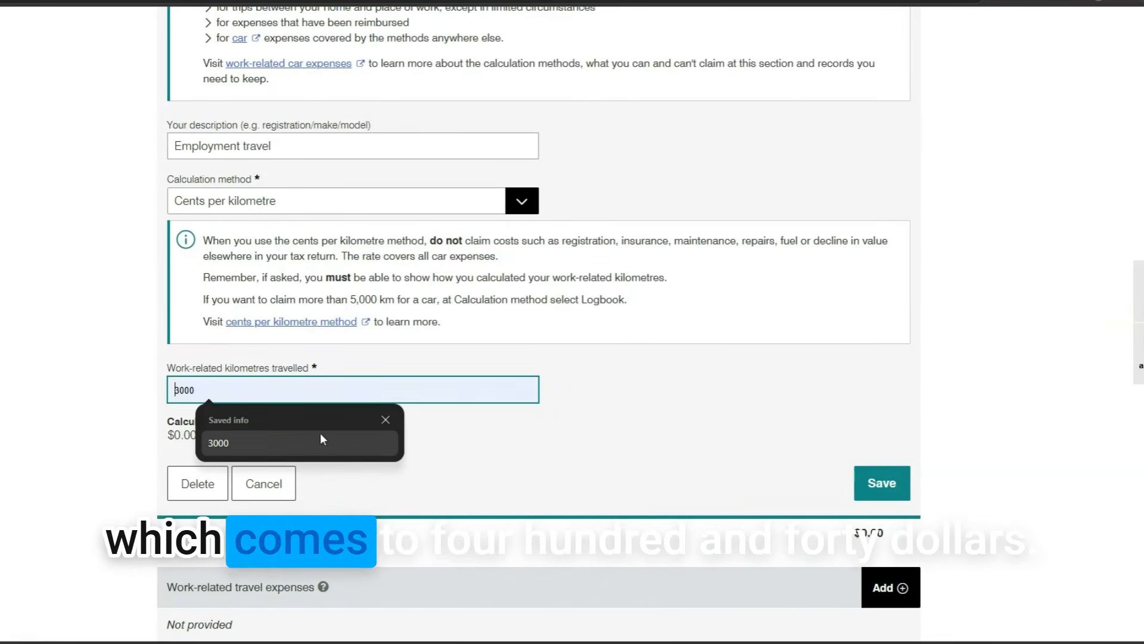
type("440")
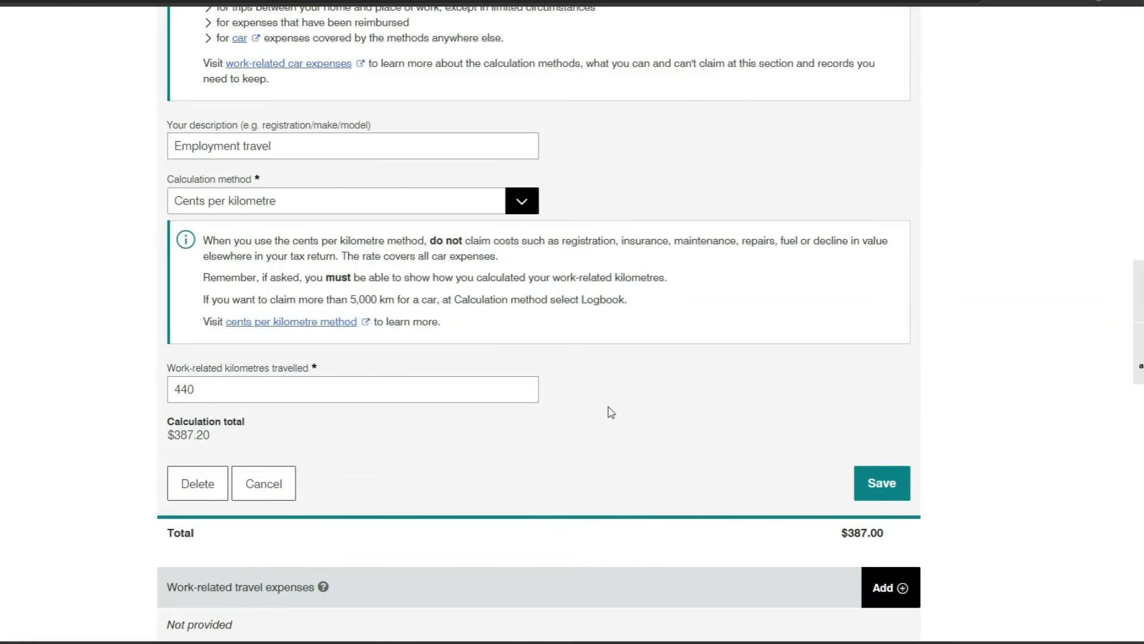
left_click_drag(238, 390, 88, 377)
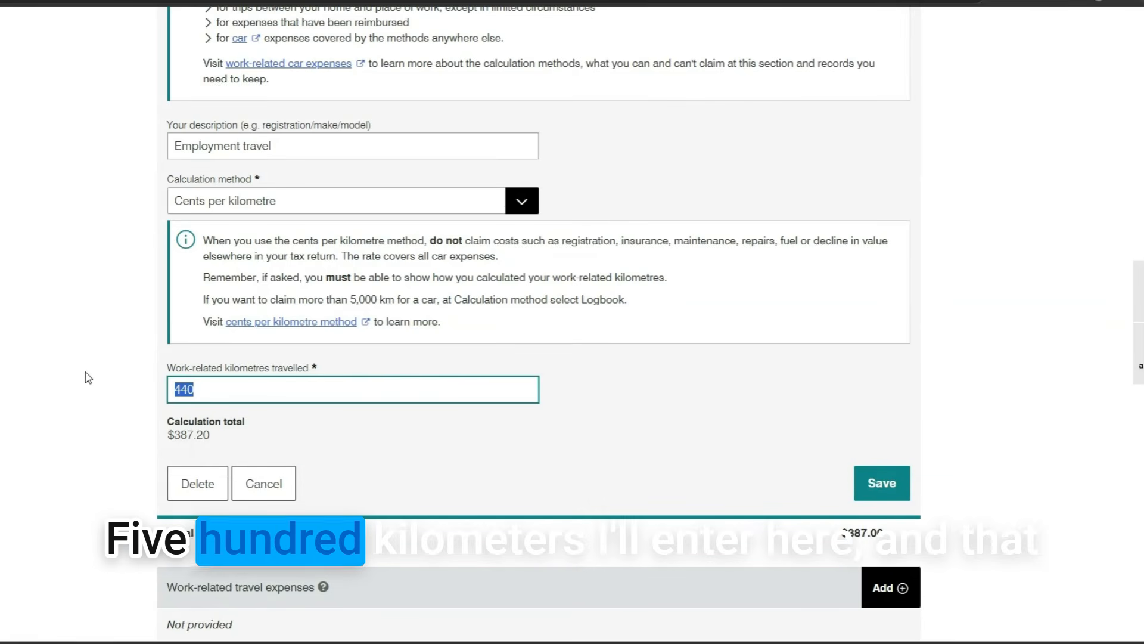
type("500")
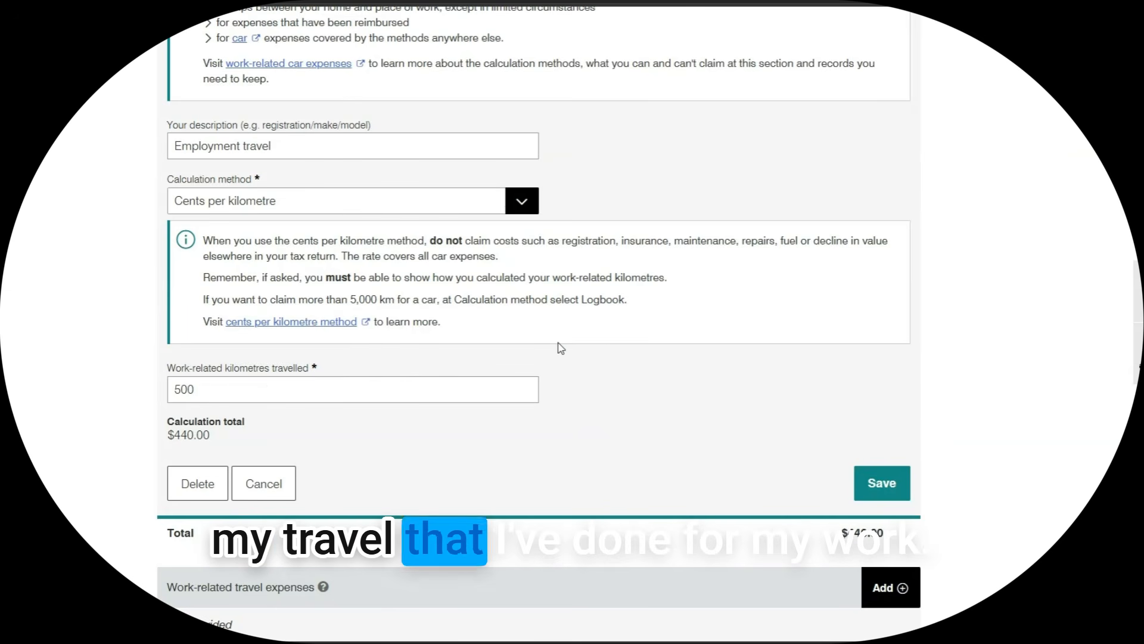
scroll(560, 348, "down", 2)
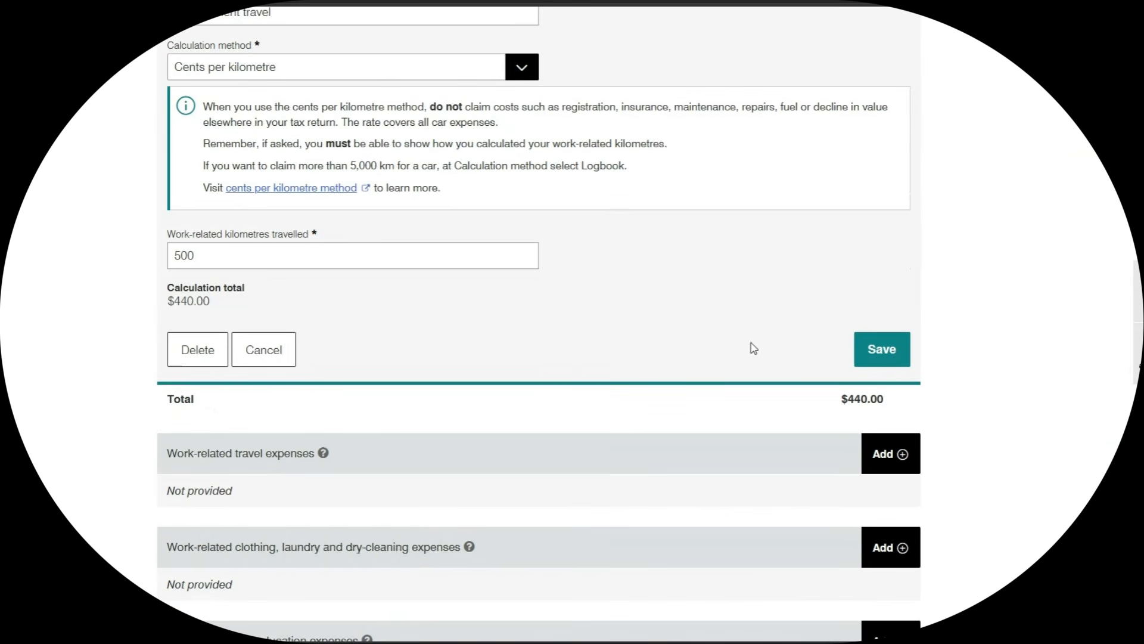
left_click(888, 349)
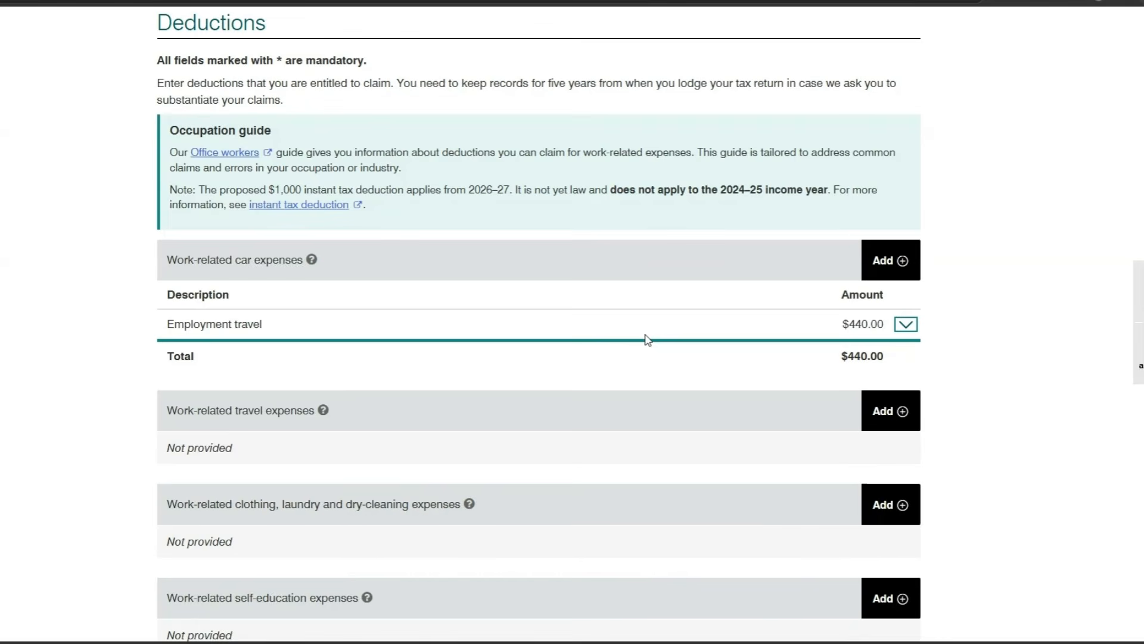
Save a $538 WFH expense, bringing Other work-related expenses to $1,008.00
scroll(899, 352, "down", 1)
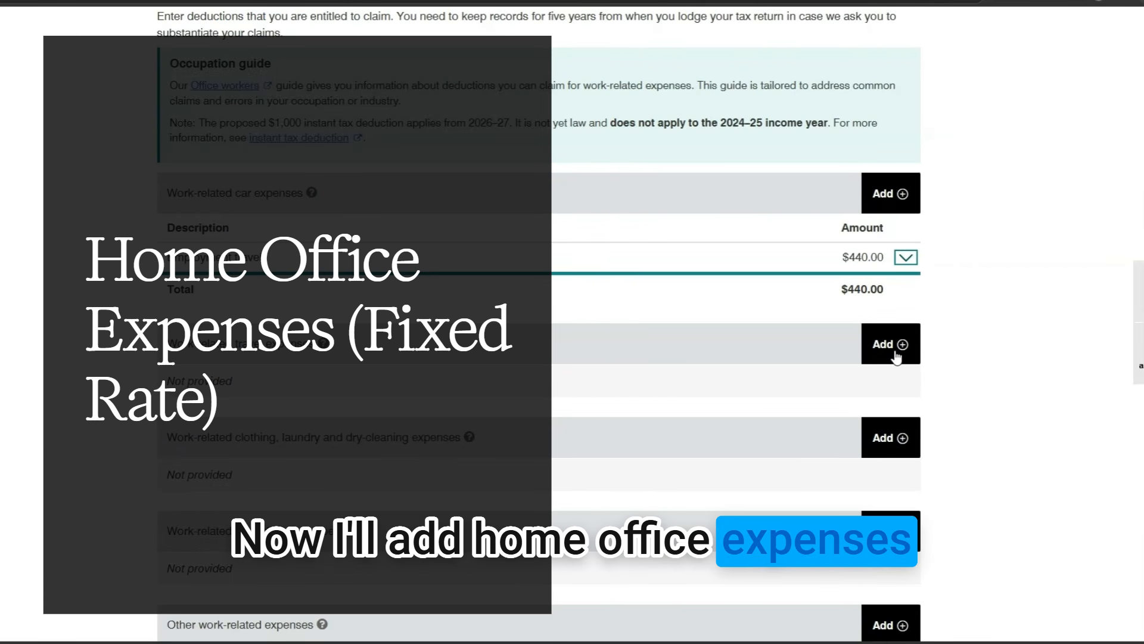
scroll(903, 361, "down", 2)
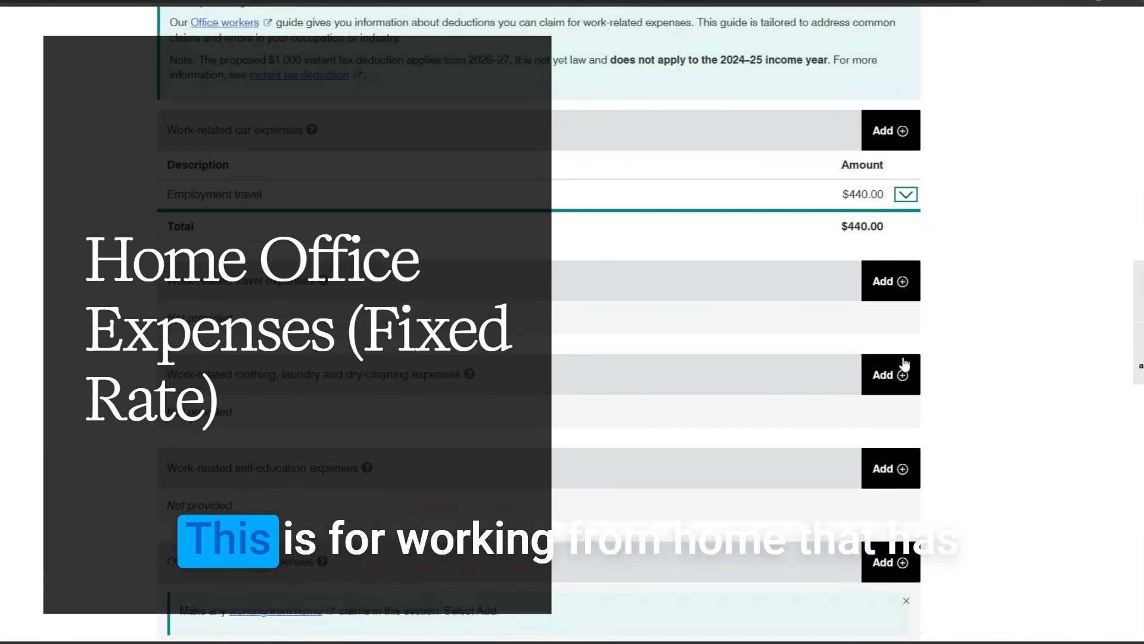
scroll(881, 363, "down", 7)
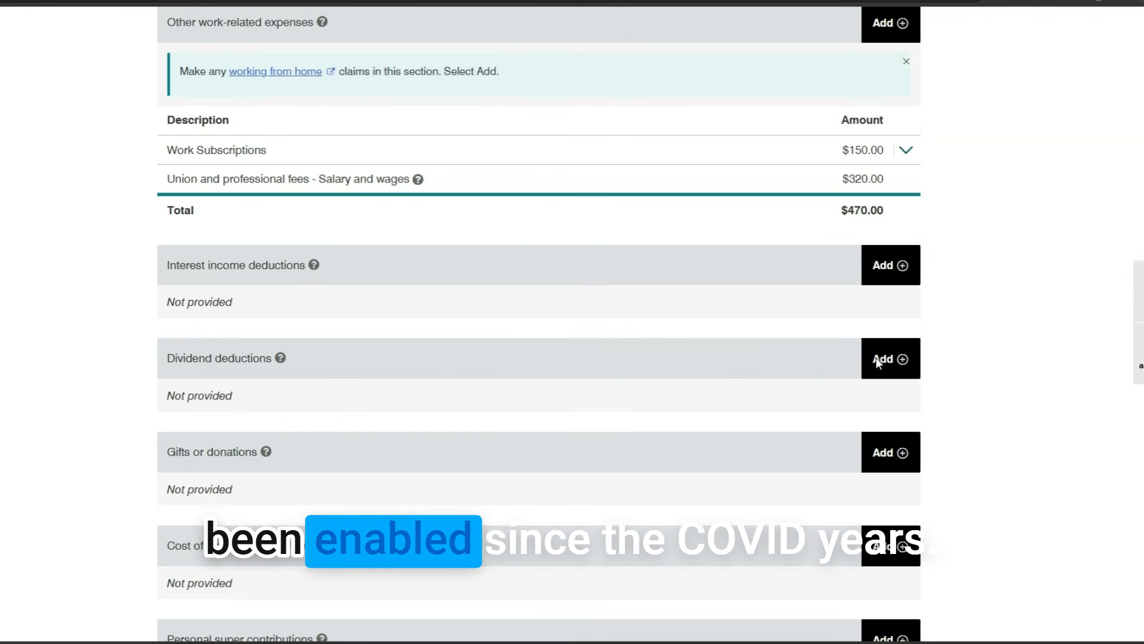
scroll(878, 363, "down", 2)
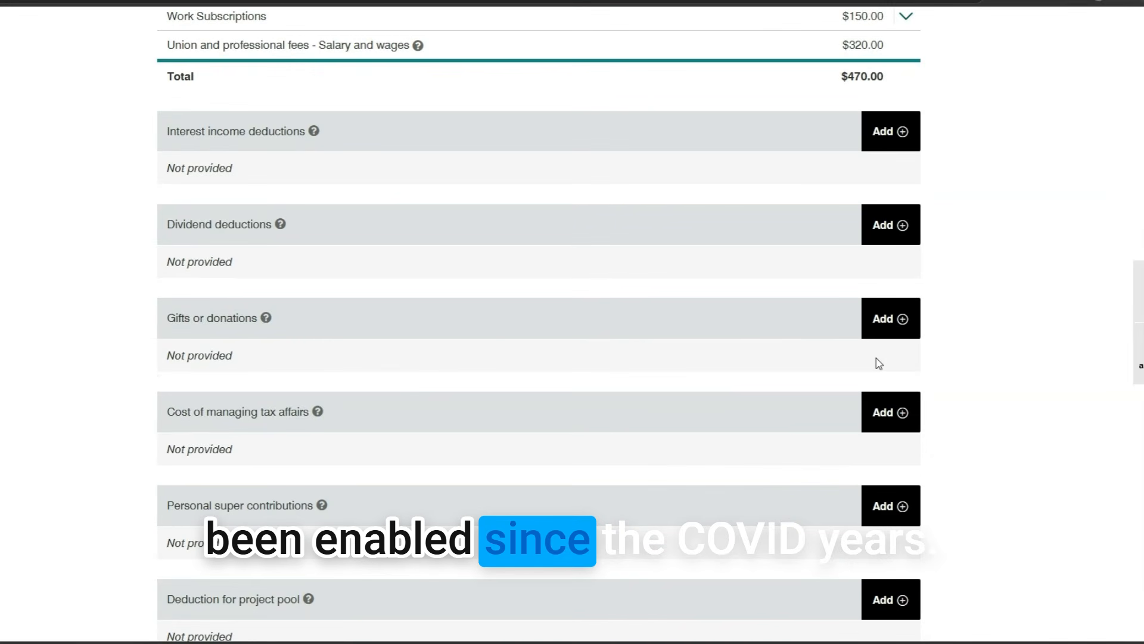
scroll(879, 364, "down", 2)
scroll(822, 350, "up", 6)
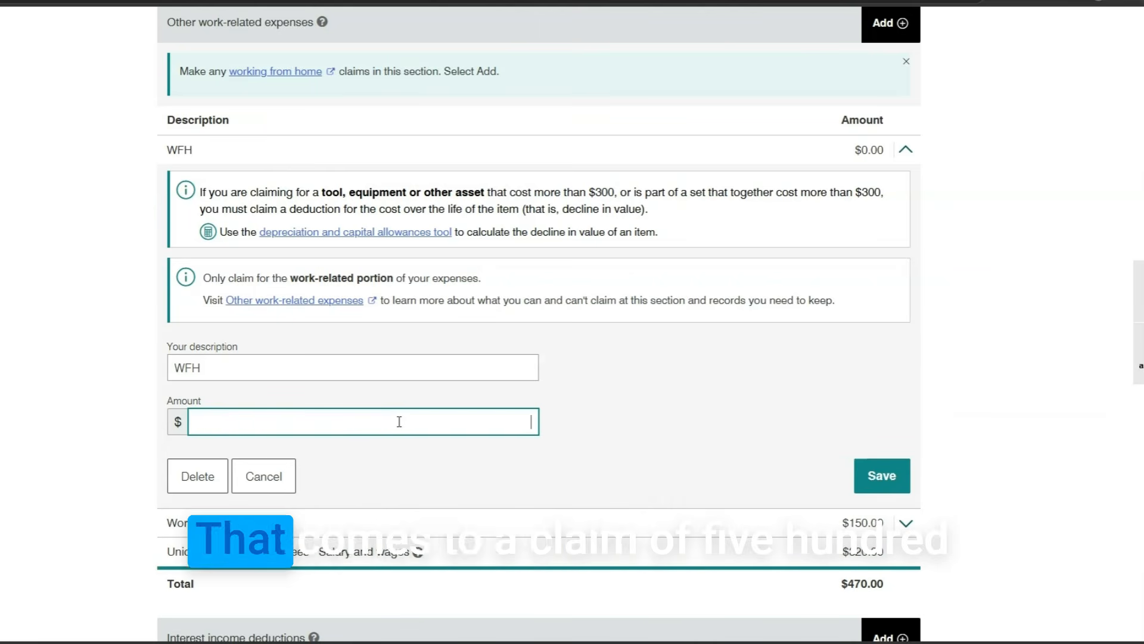
type("5")
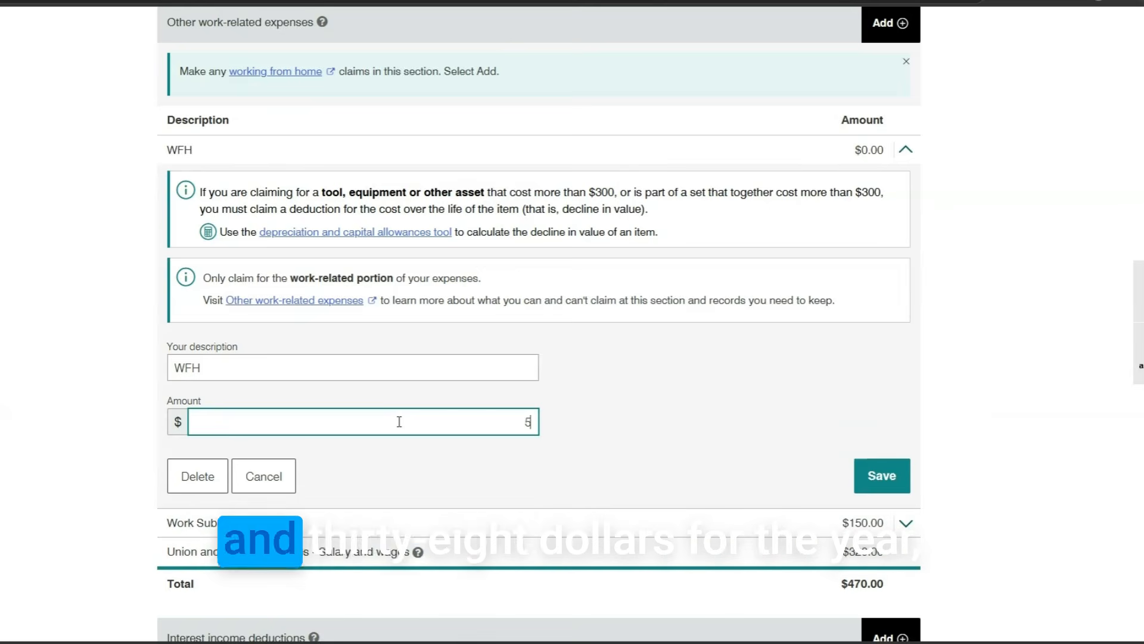
type("38")
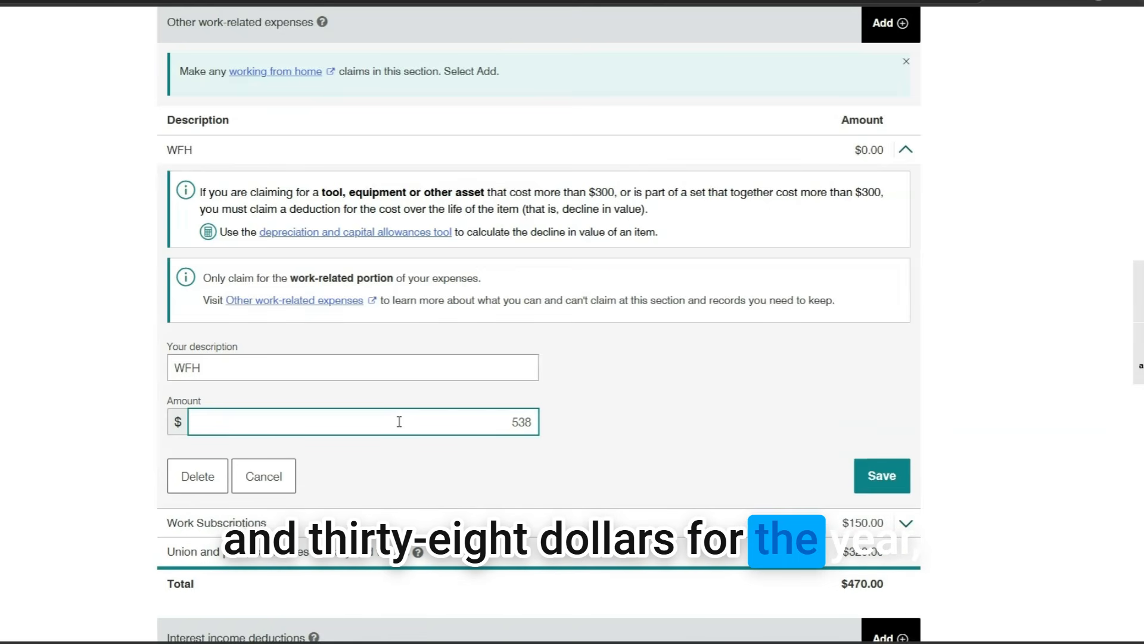
left_click(698, 423)
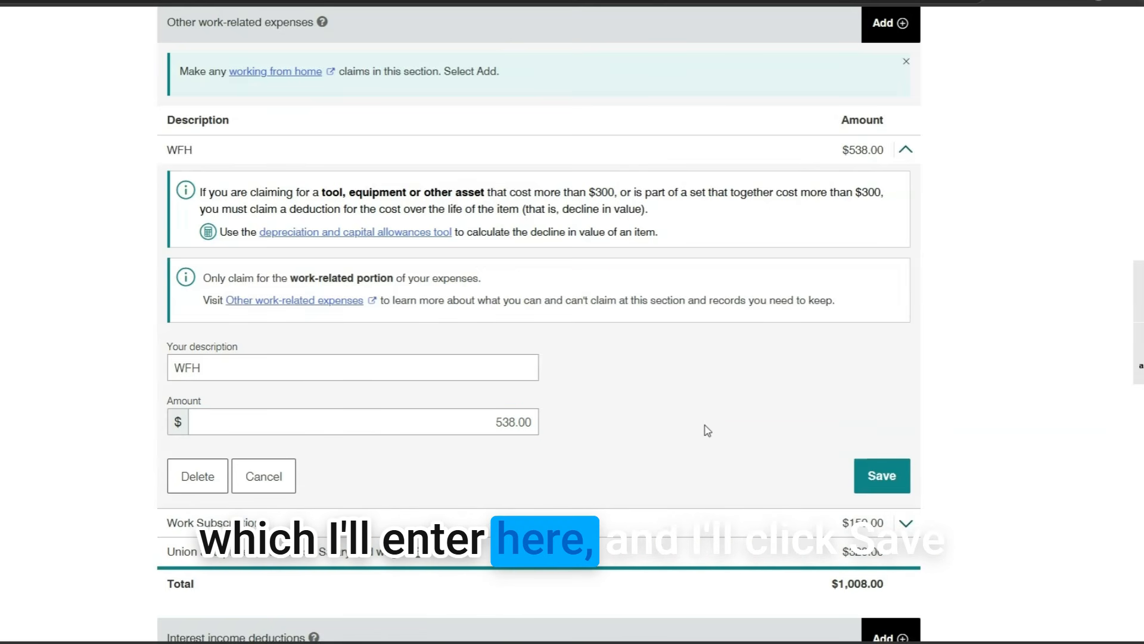
left_click(882, 477)
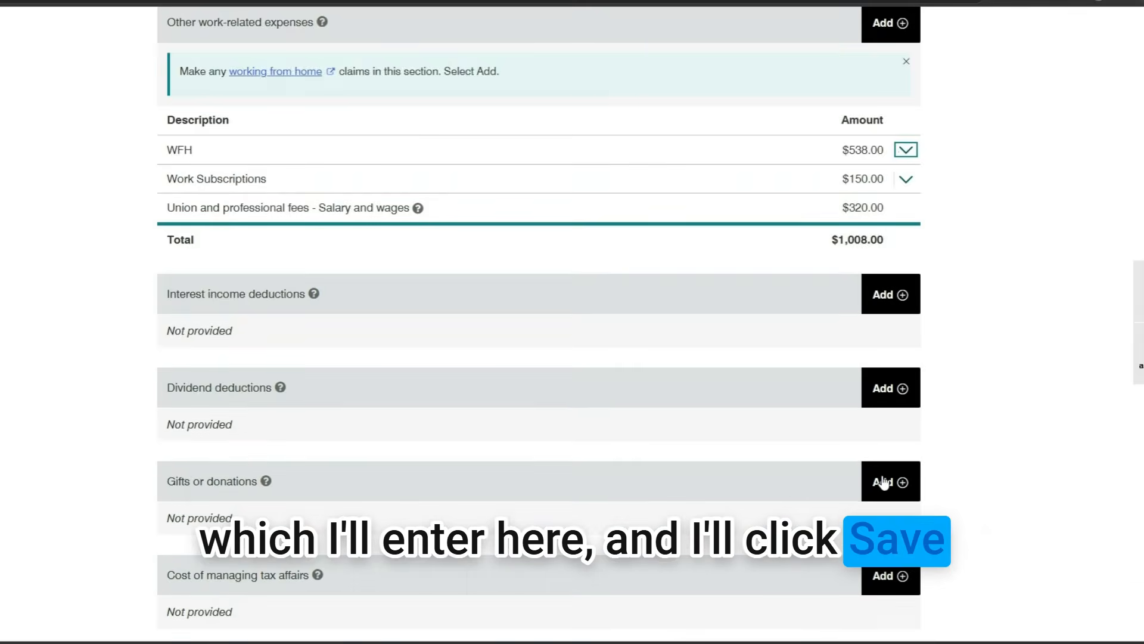
scroll(626, 364, "down", 2)
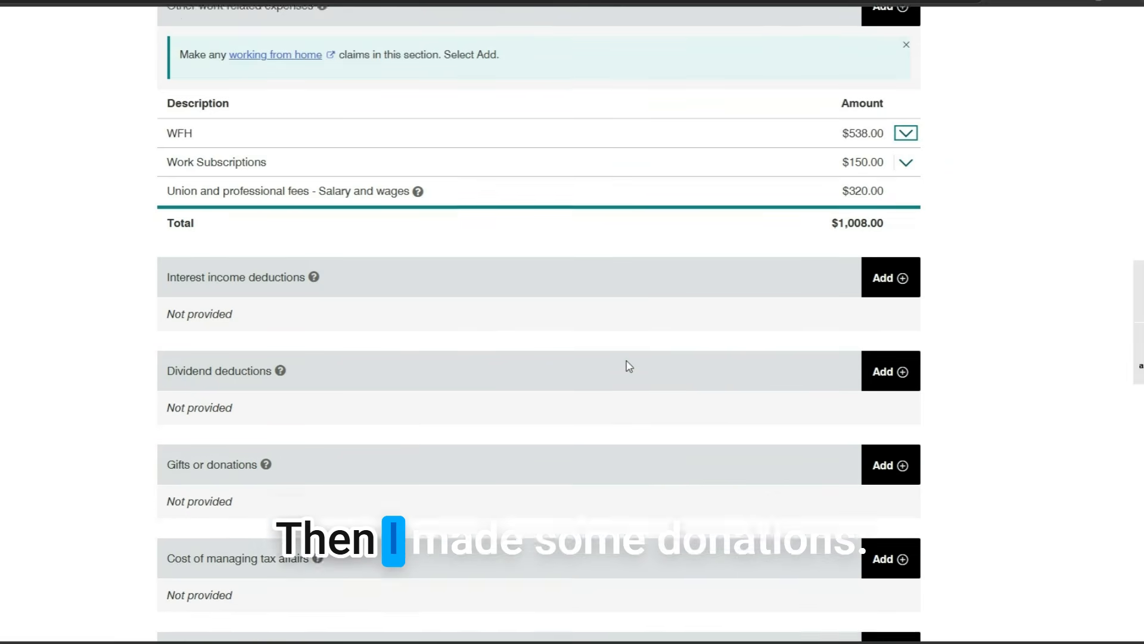
scroll(627, 365, "down", 4)
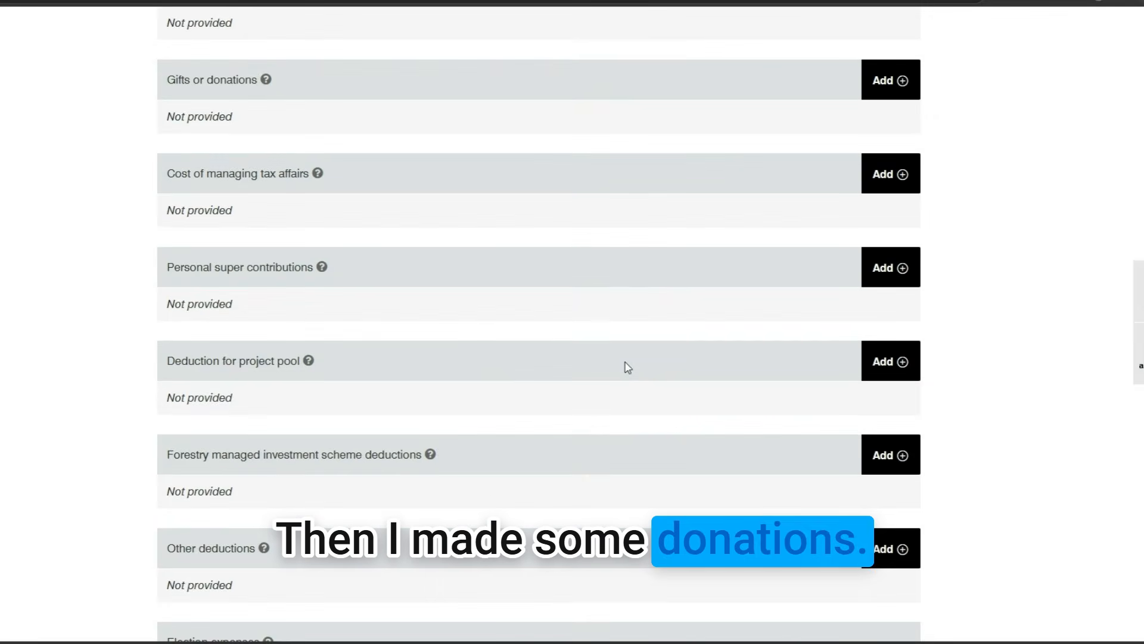
scroll(627, 384, "up", 2)
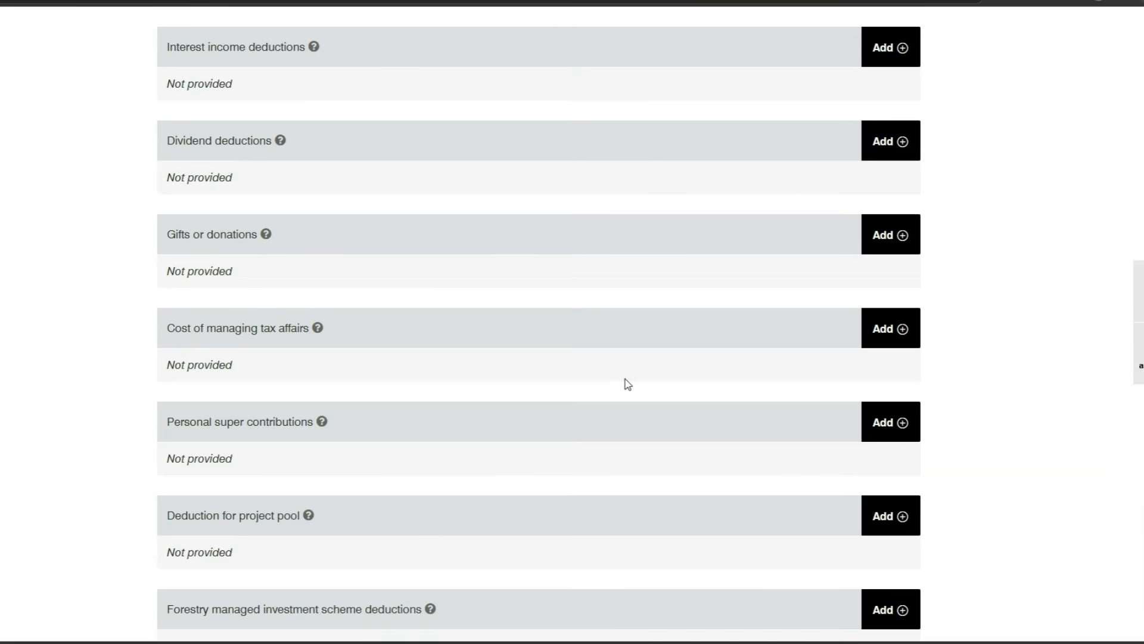
Add a Cancer Donations gift of $50 under Gifts or donations
left_click(899, 241)
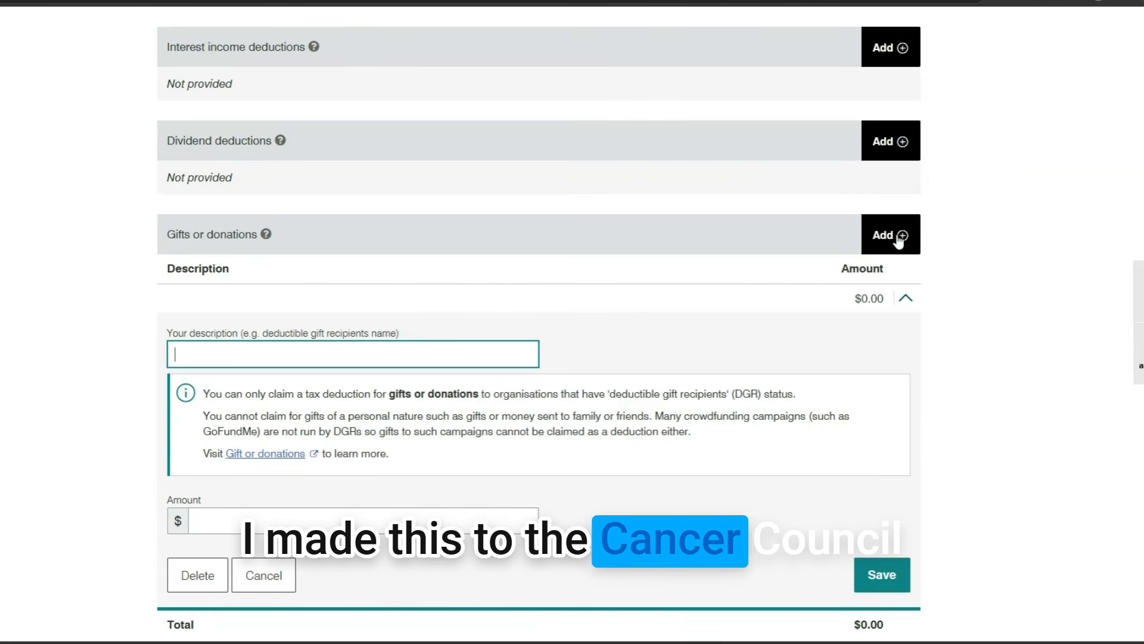
type("Cancer ")
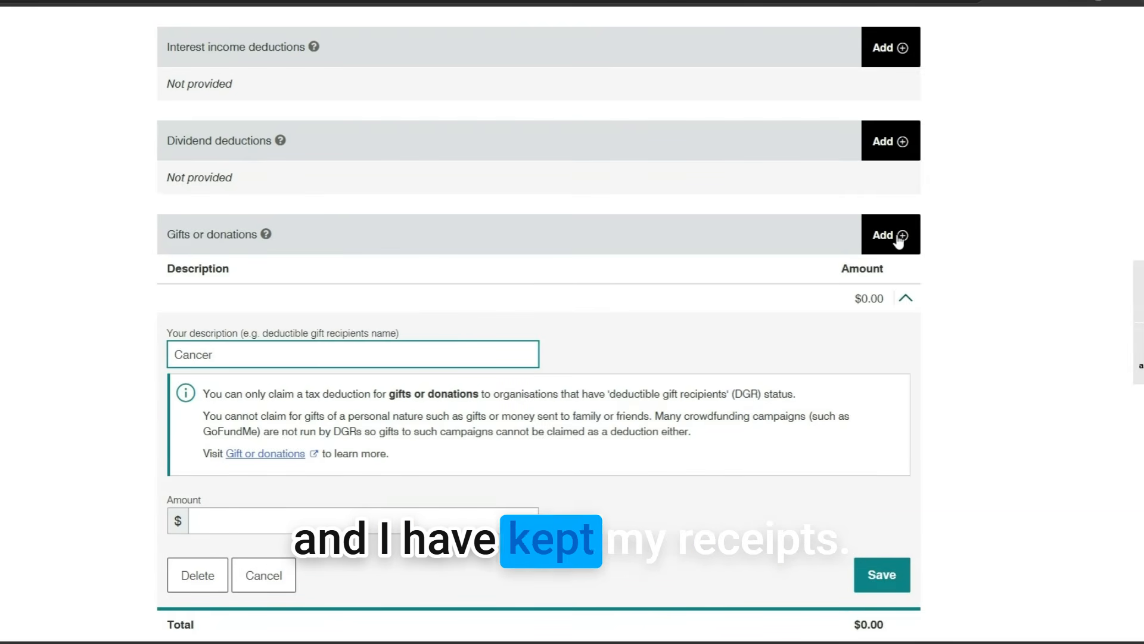
type("Donations")
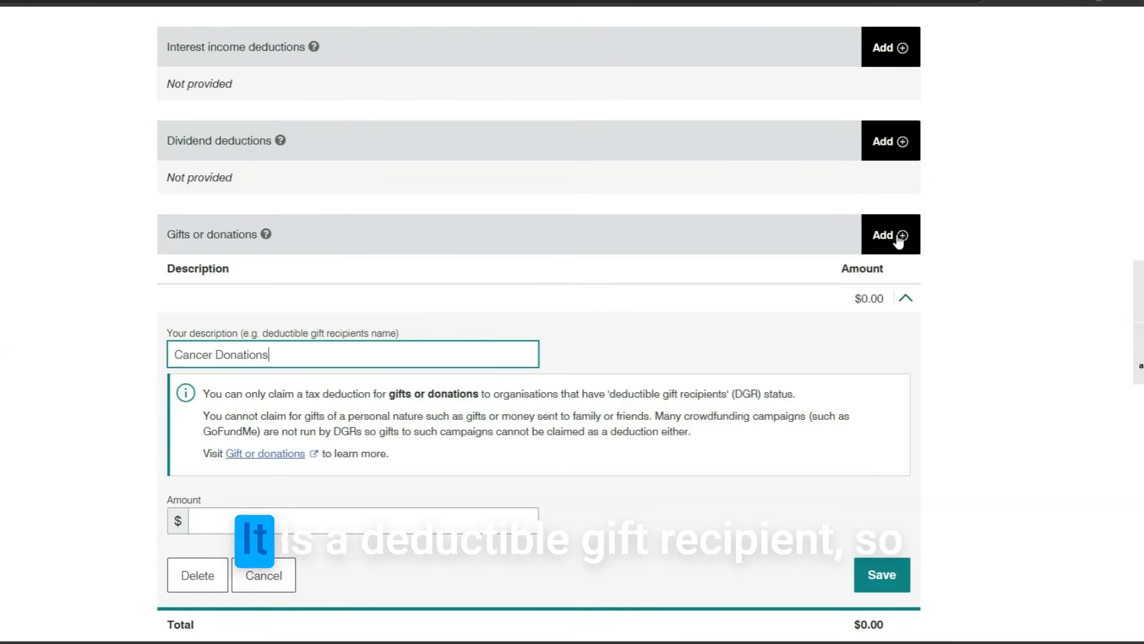
left_click(365, 522)
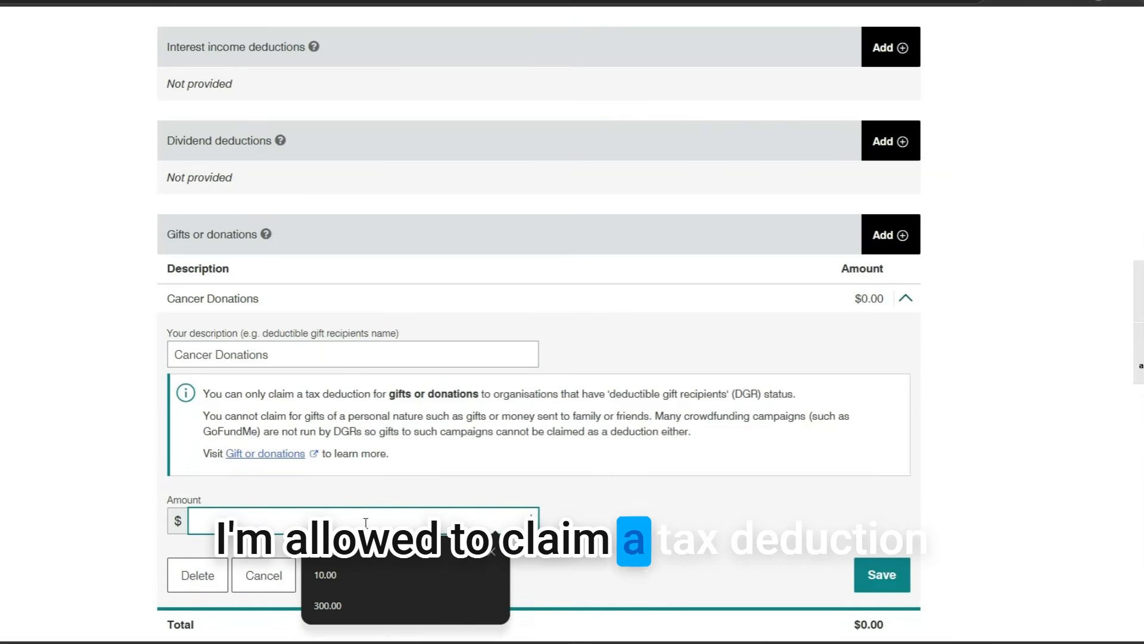
type("50")
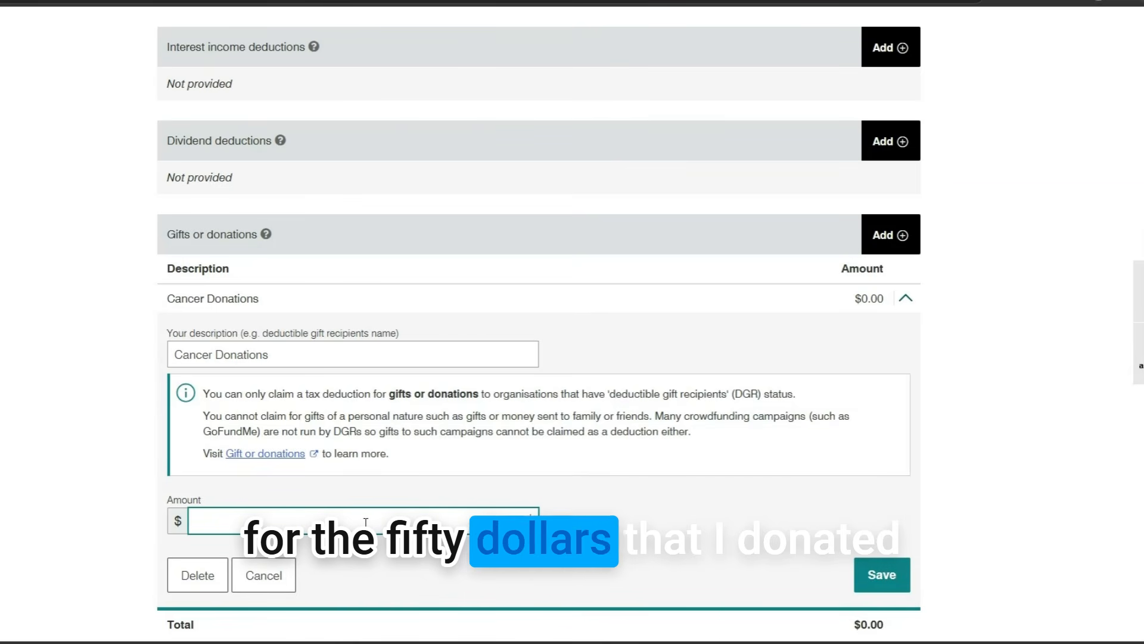
left_click(893, 579)
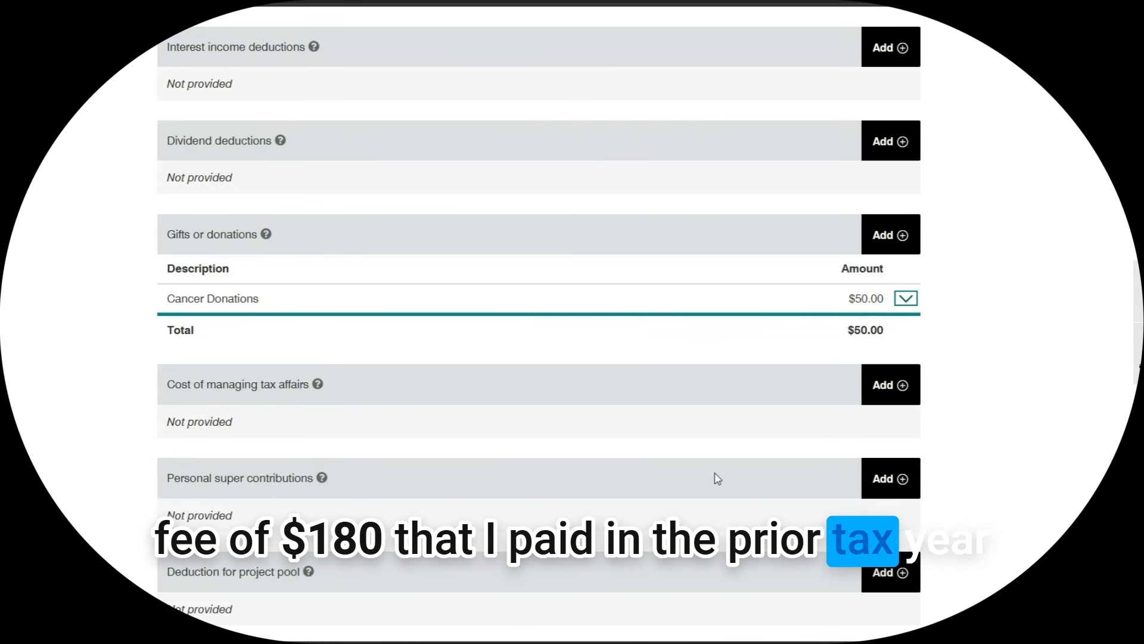
scroll(718, 479, "down", 2)
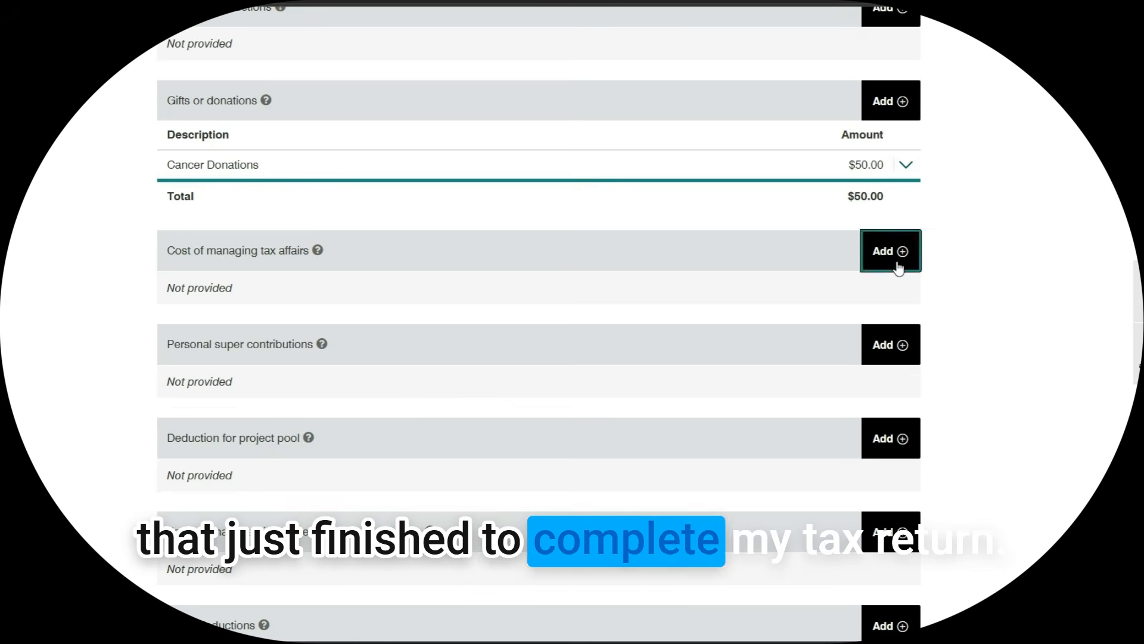
Record a $180 Tax agent expense under other costs of managing tax affairs, then save the deductions
left_click(897, 267)
left_click(522, 462)
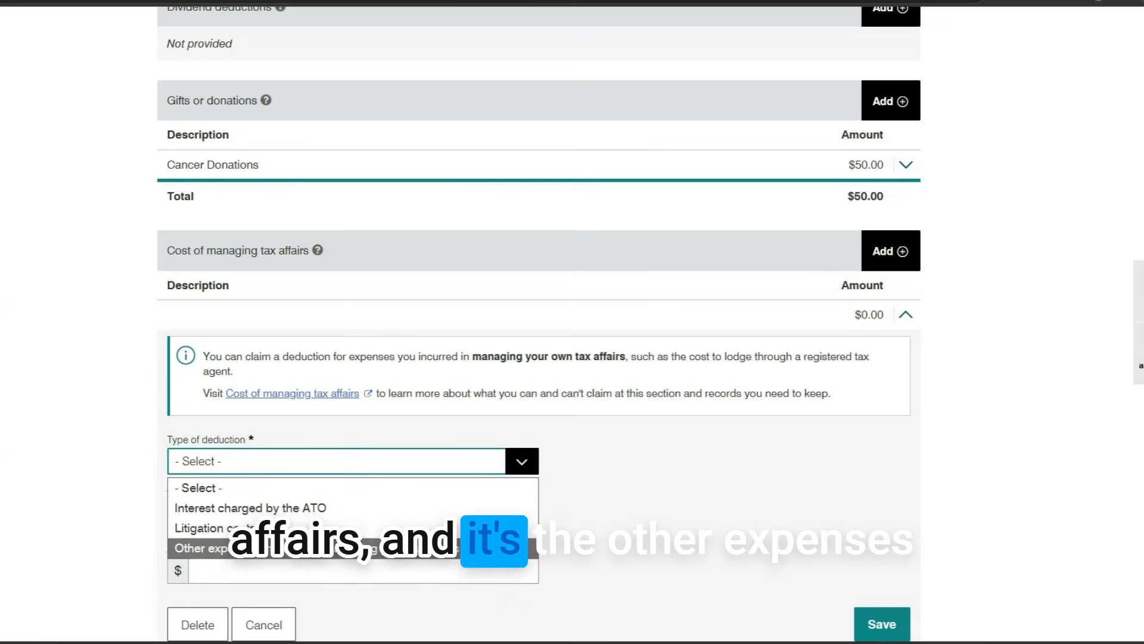
left_click(334, 548)
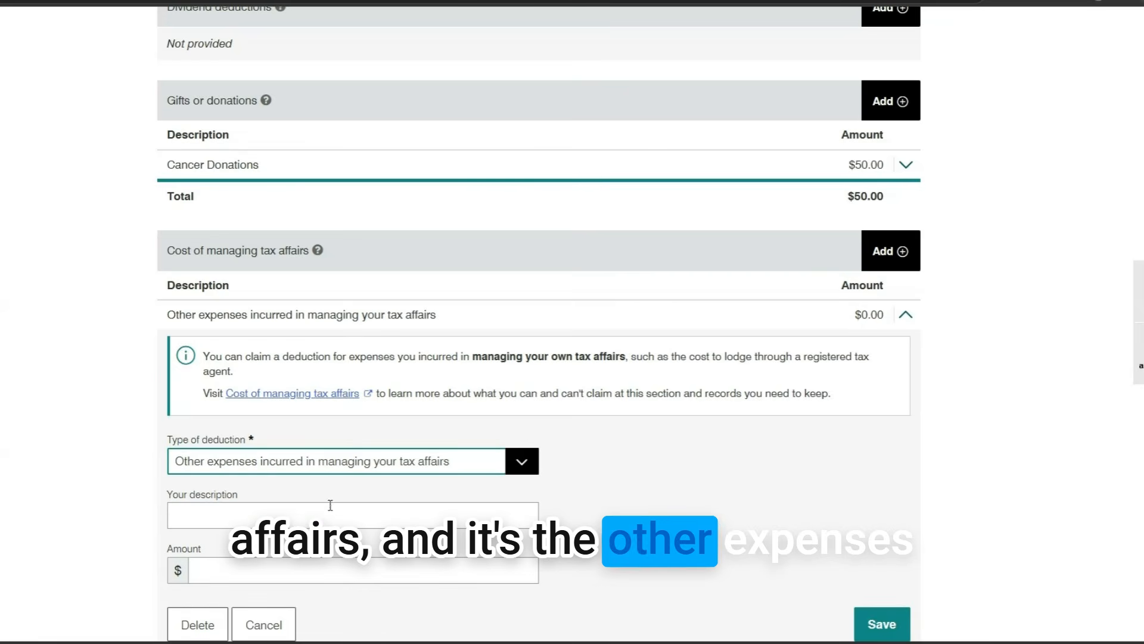
left_click(373, 516)
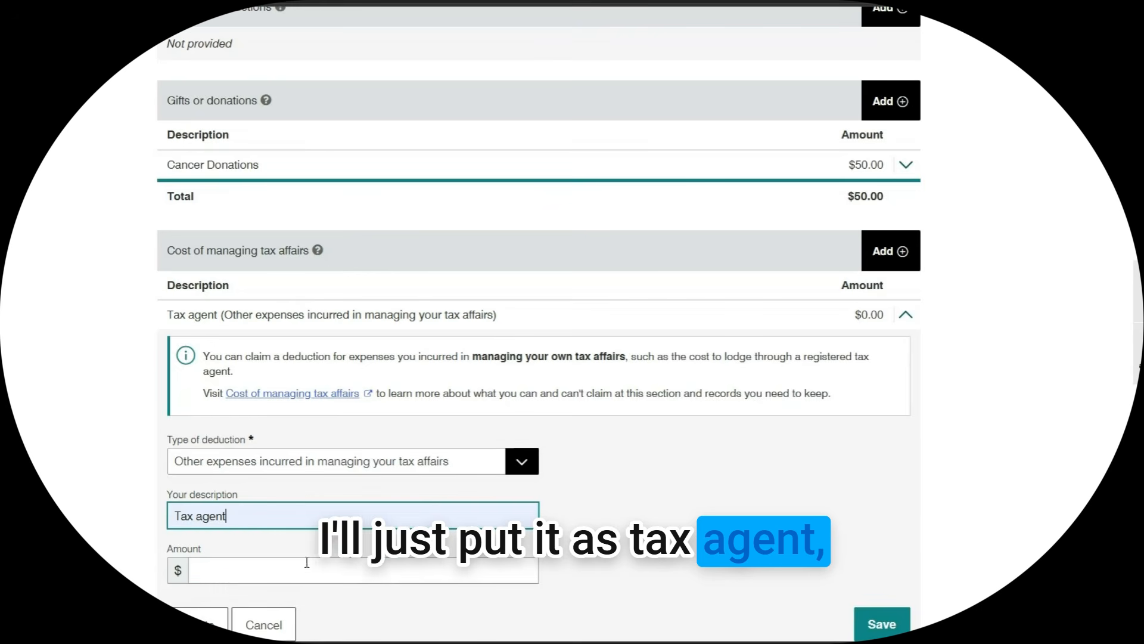
left_click(305, 570)
type("1")
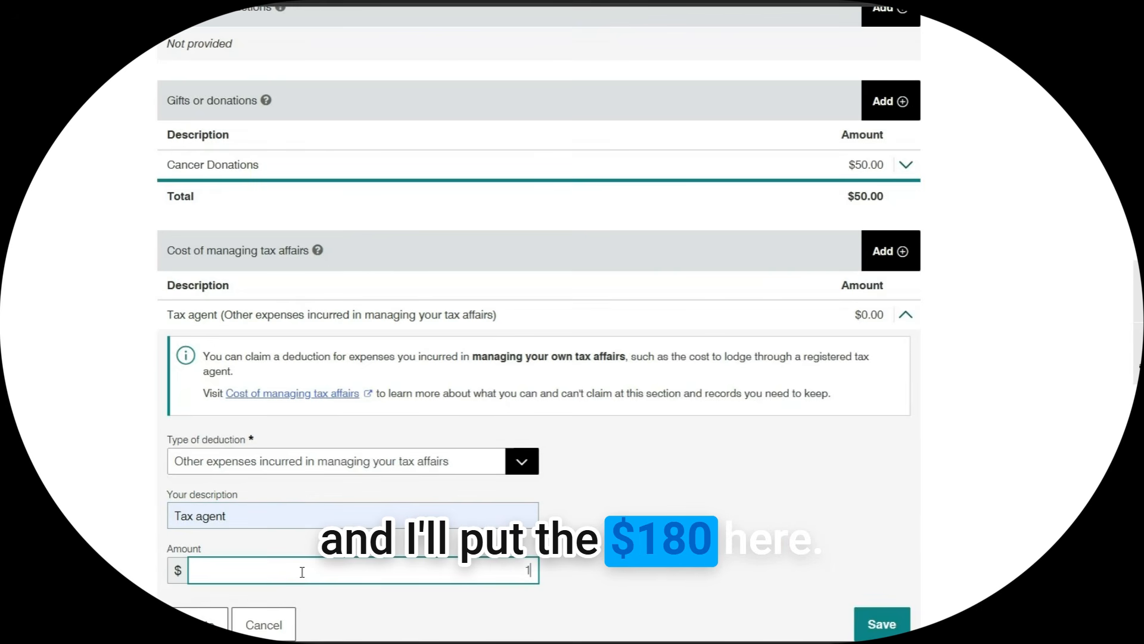
type("80")
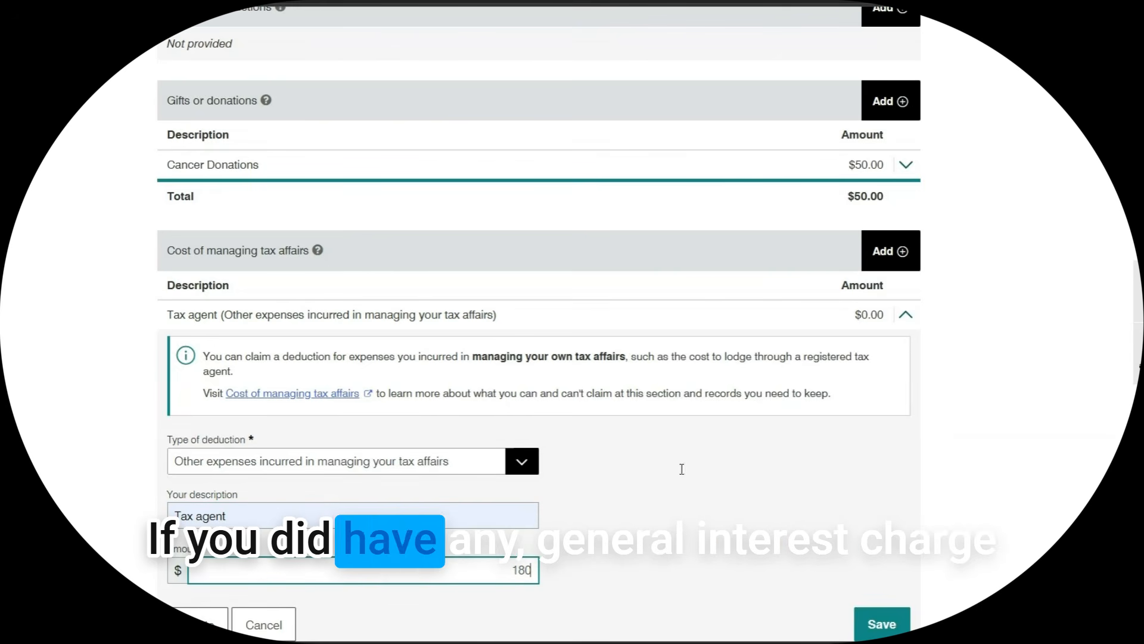
left_click(679, 498)
scroll(683, 498, "down", 1)
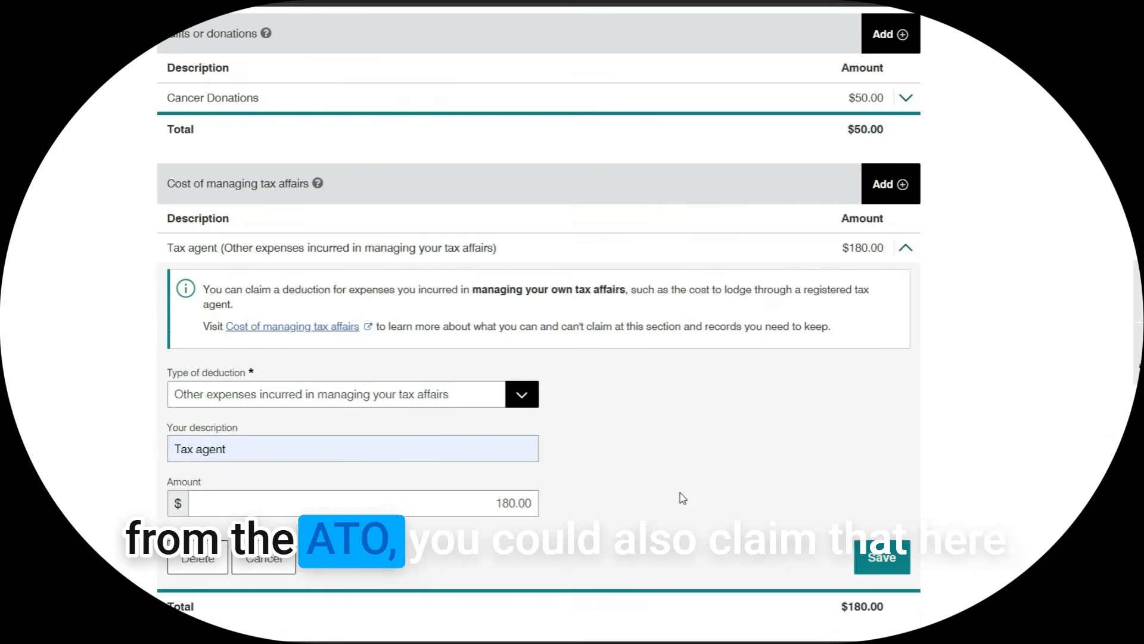
left_click(520, 396)
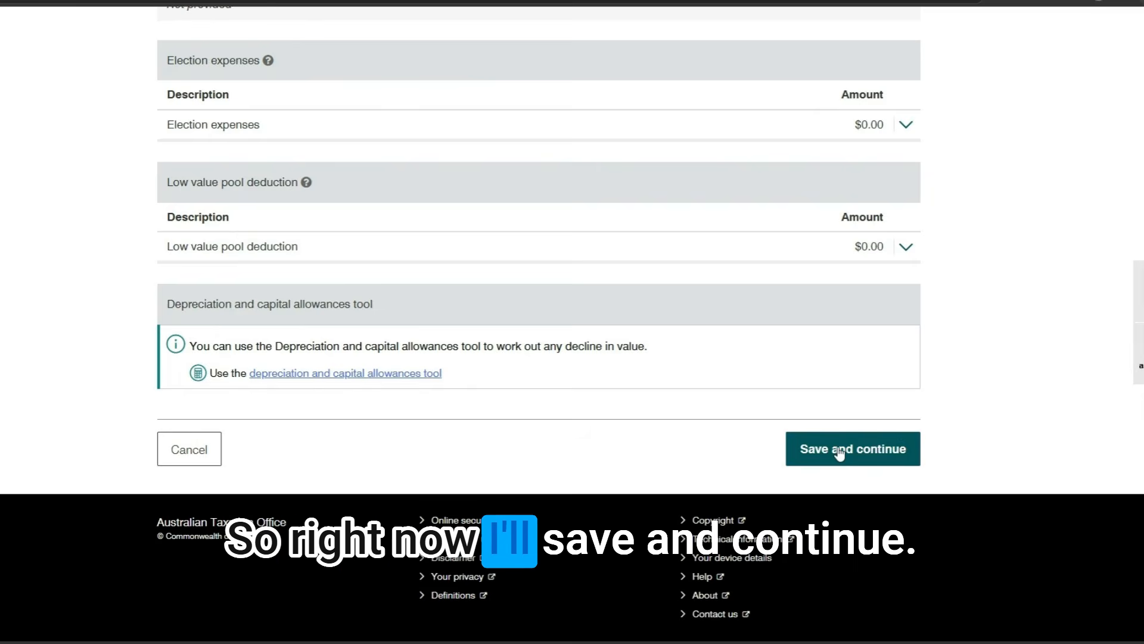
left_click(840, 451)
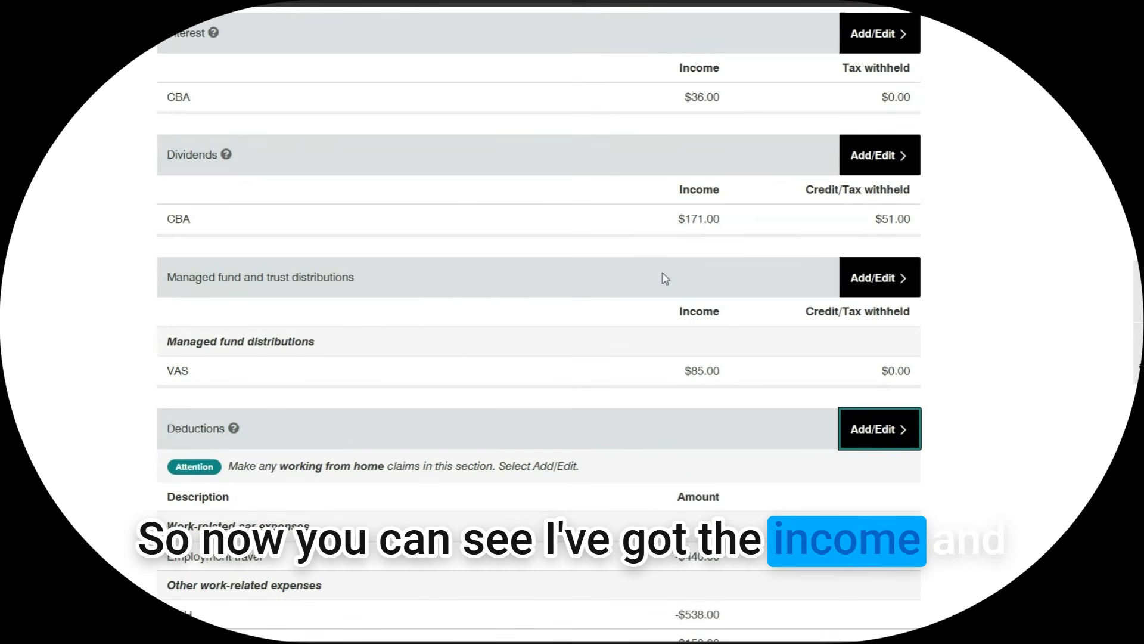
Scroll the return summary to see $80,614.00 taxable income and the Spouse details section
scroll(665, 278, "down", 10)
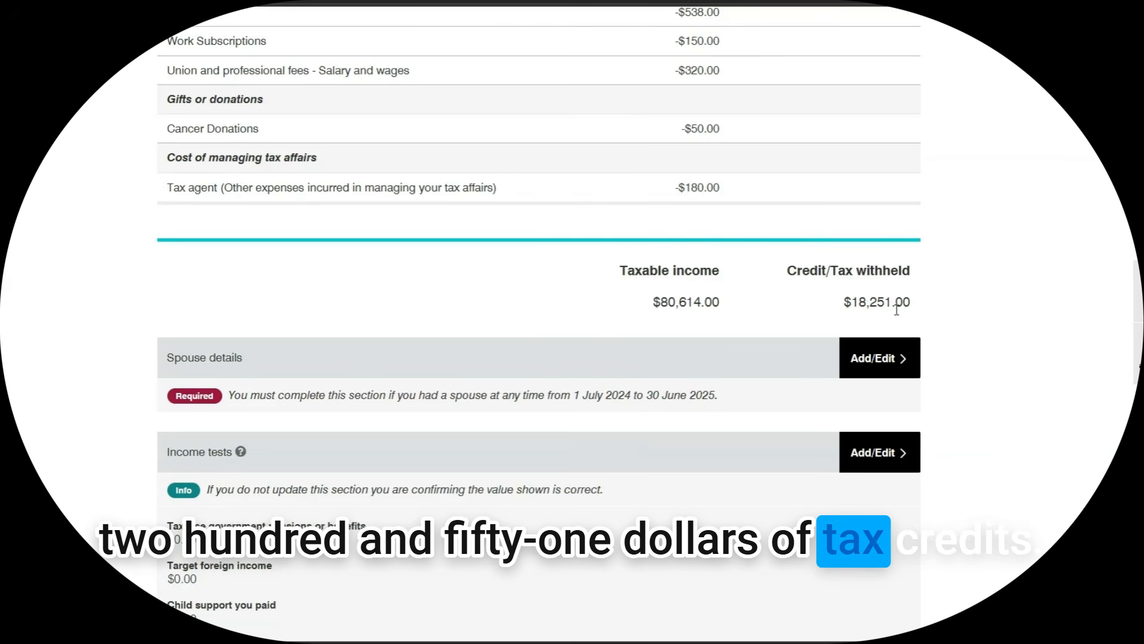
scroll(564, 339, "down", 2)
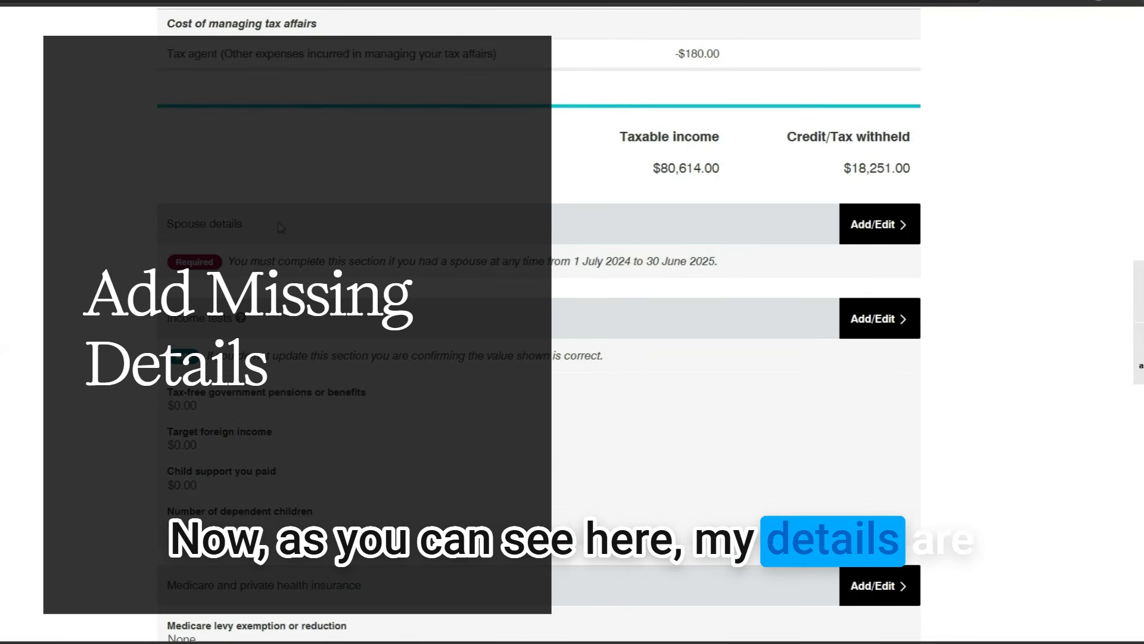
Enter the spouse's name and birth date, full-year spouse Yes, and $18,000 taxable income
left_click(873, 229)
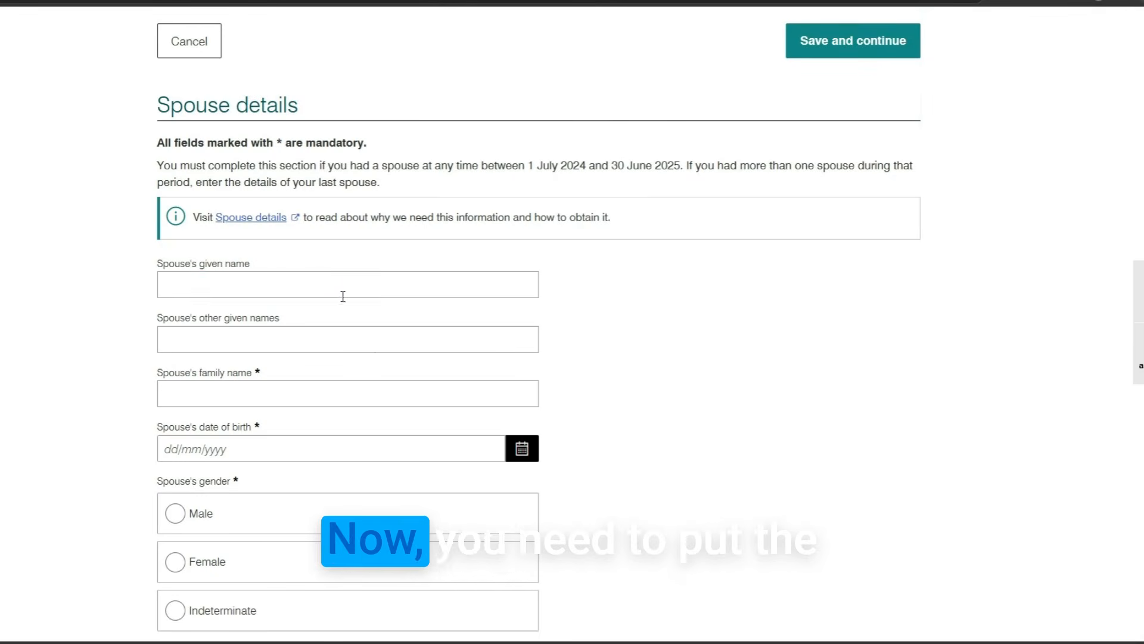
left_click(342, 289)
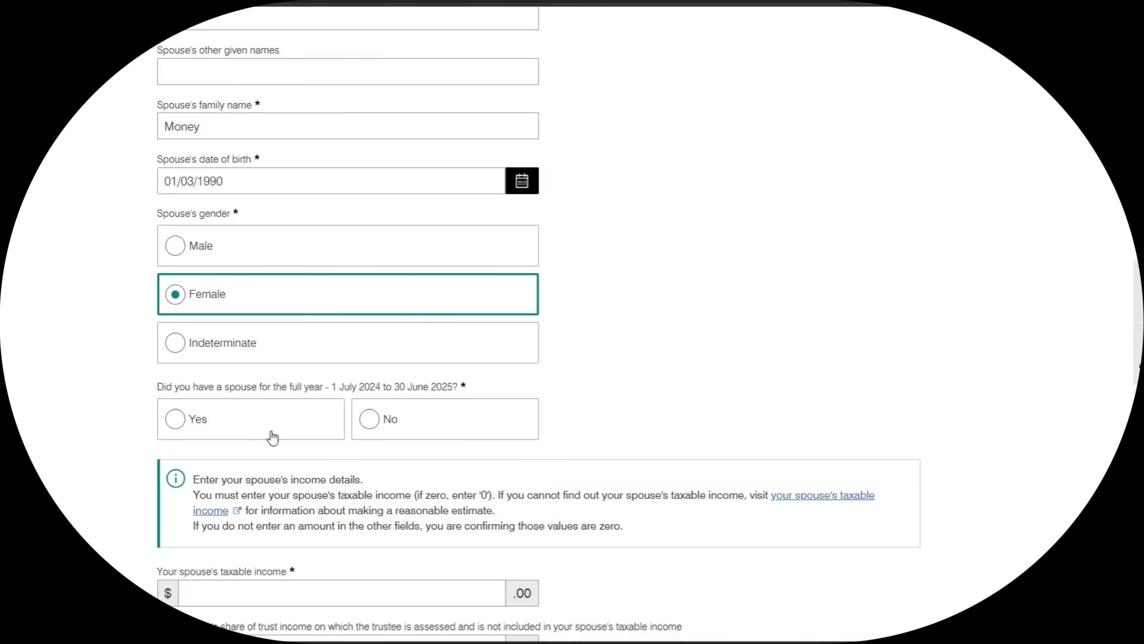
left_click(178, 420)
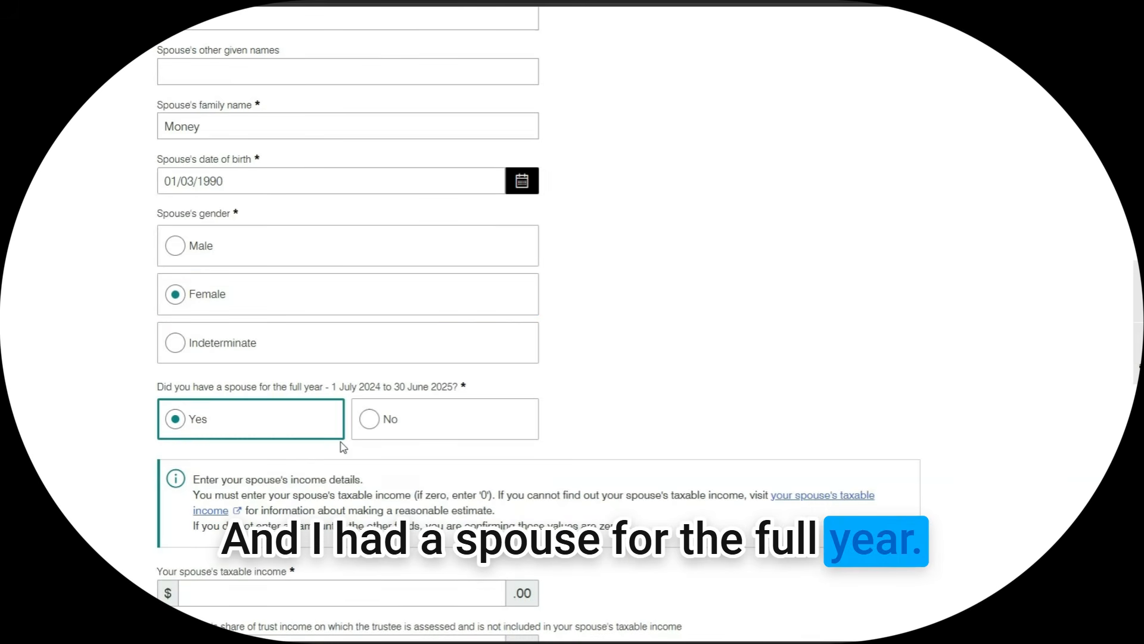
scroll(343, 447, "down", 5)
left_click(311, 331)
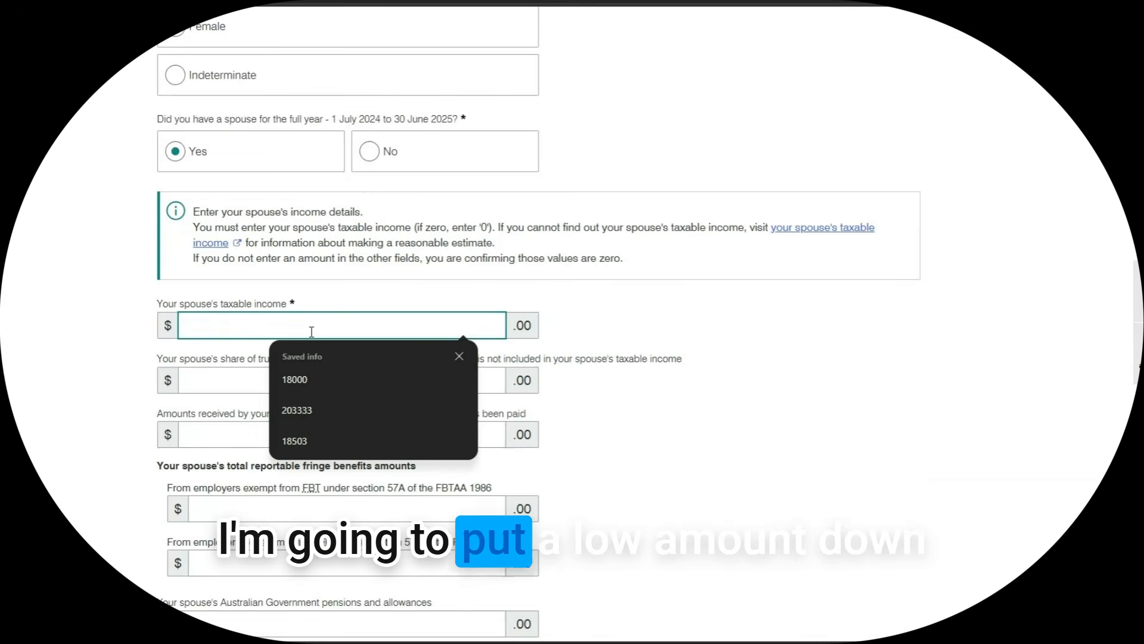
left_click(342, 380)
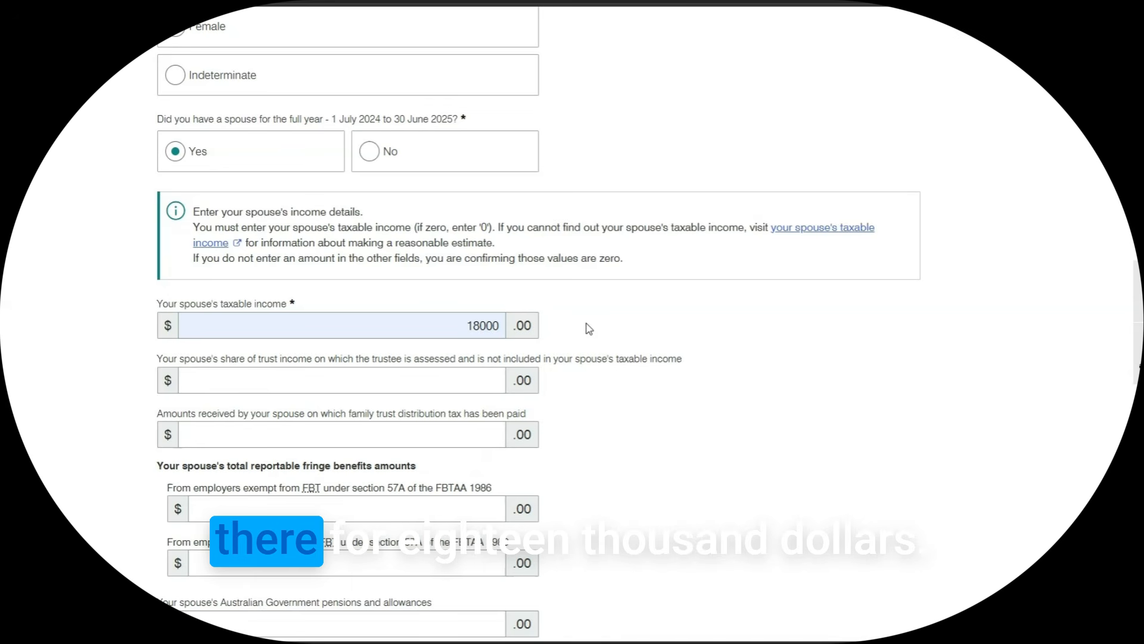
Go through the remaining spouse questions, answering No to Family Assistance debt and lump sum
scroll(628, 368, "down", 2)
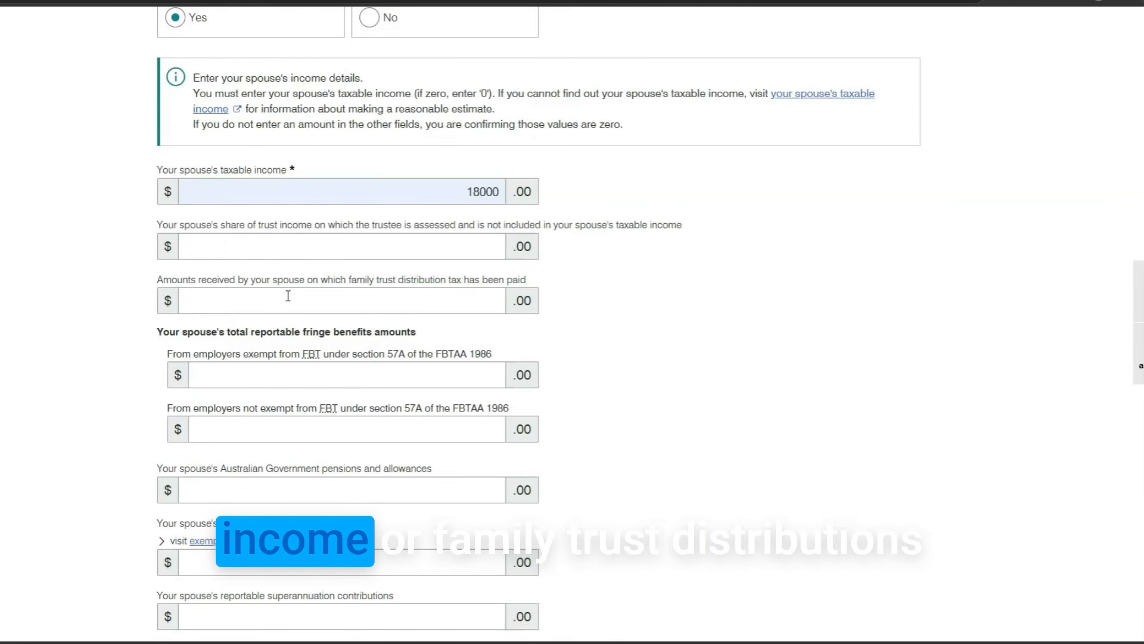
scroll(288, 296, "down", 2)
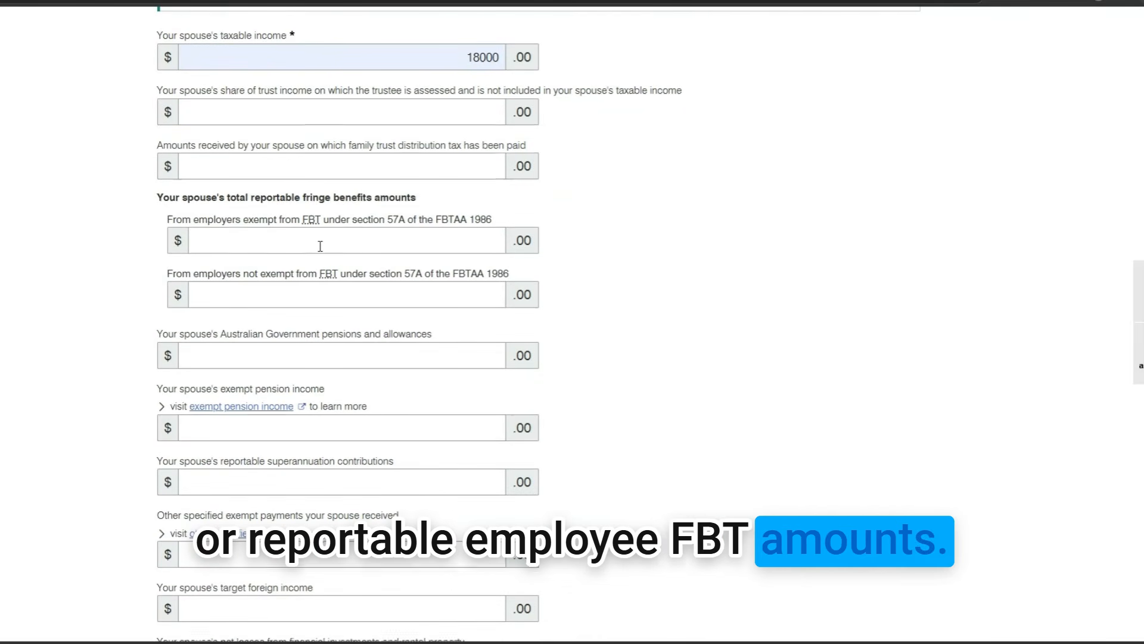
scroll(320, 246, "down", 2)
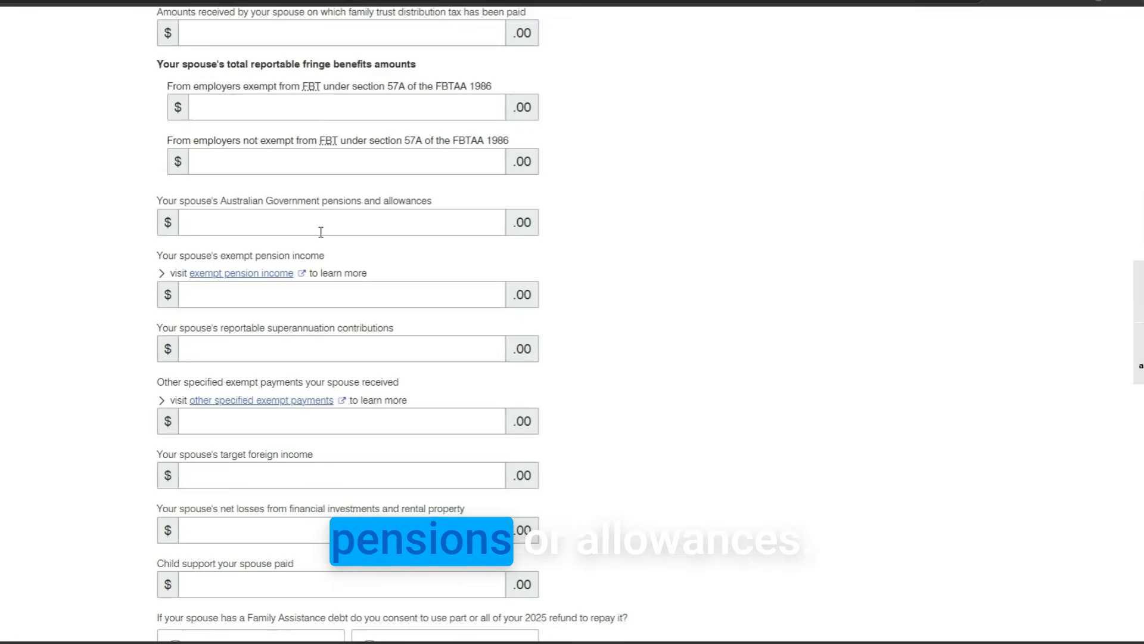
scroll(320, 285, "down", 2)
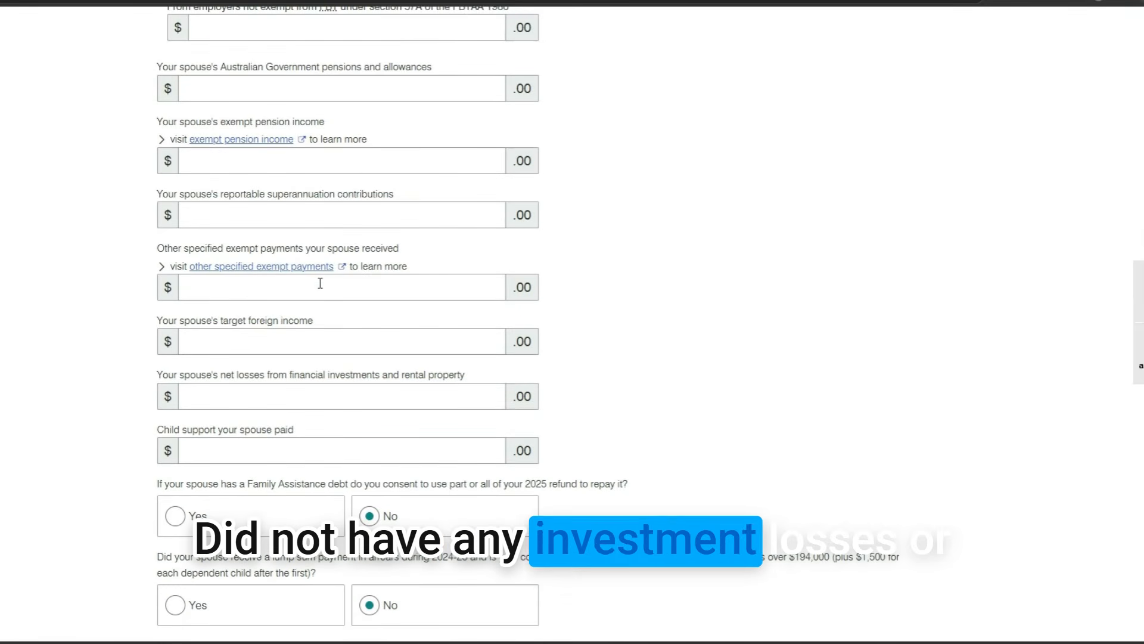
scroll(320, 285, "down", 2)
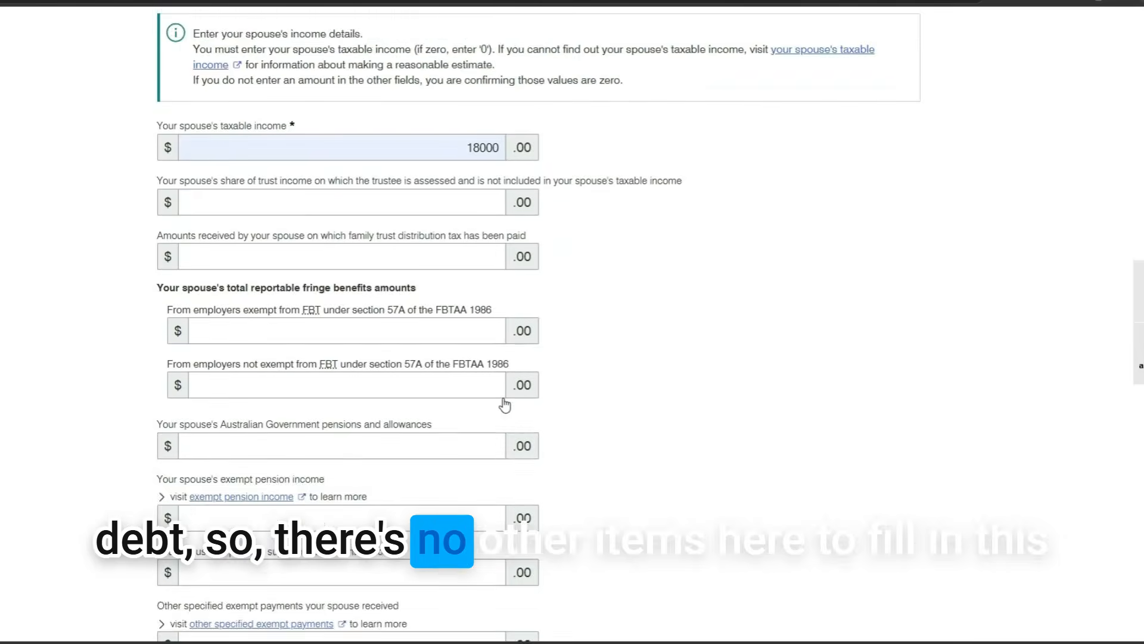
scroll(505, 401, "up", 5)
scroll(503, 397, "up", 3)
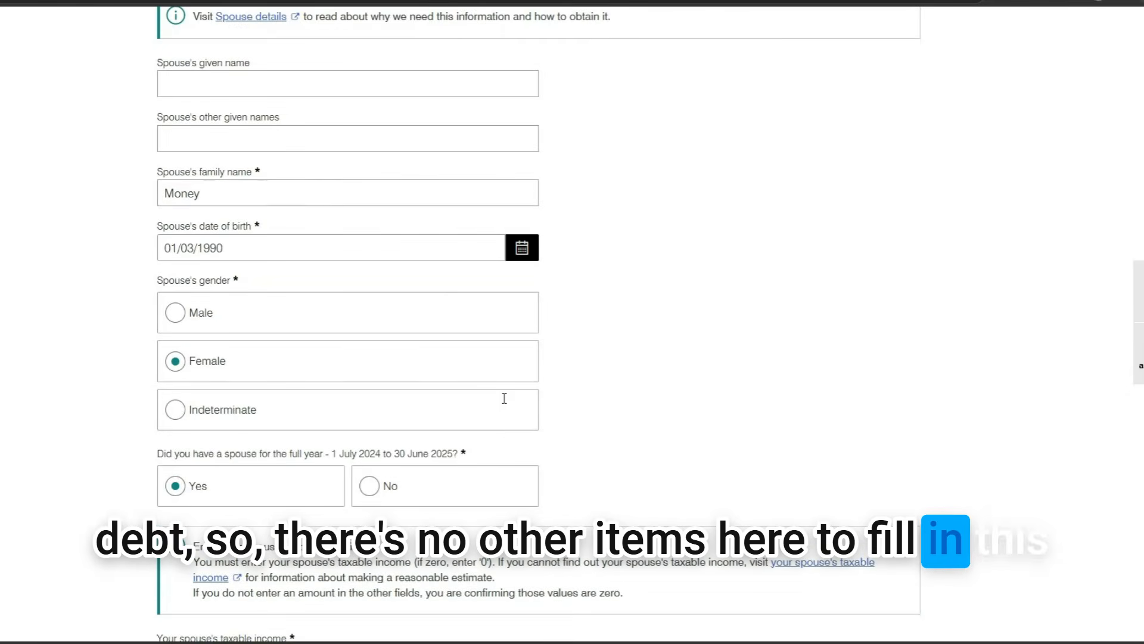
scroll(503, 400, "down", 10)
scroll(768, 476, "down", 5)
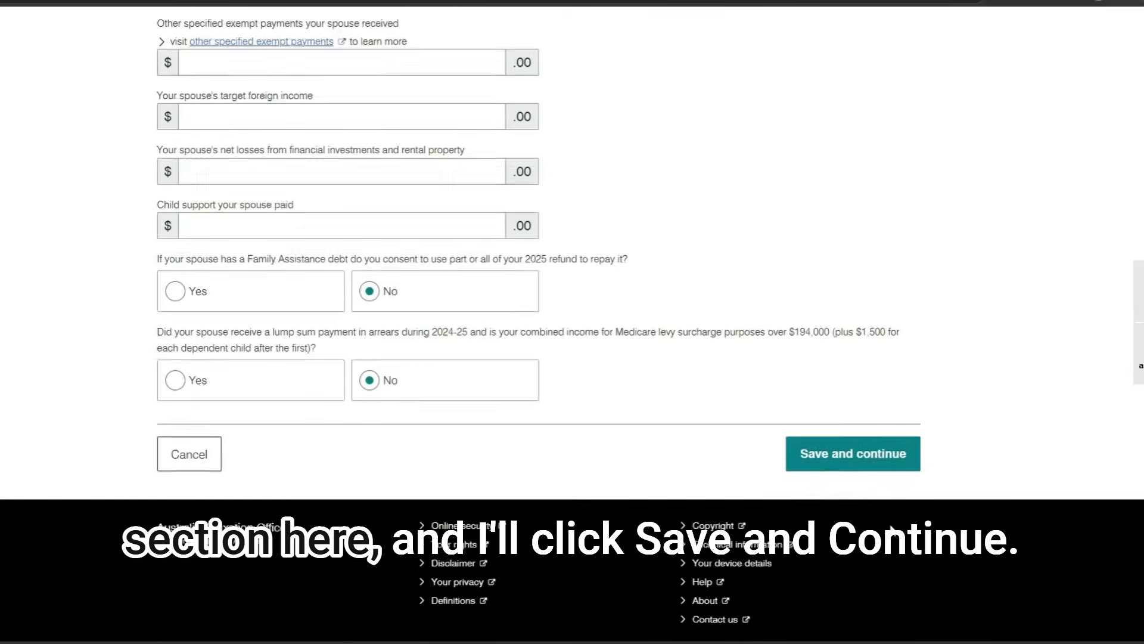
Save the spouse details and move to the summary's Medicare and private health insurance section
left_click(852, 464)
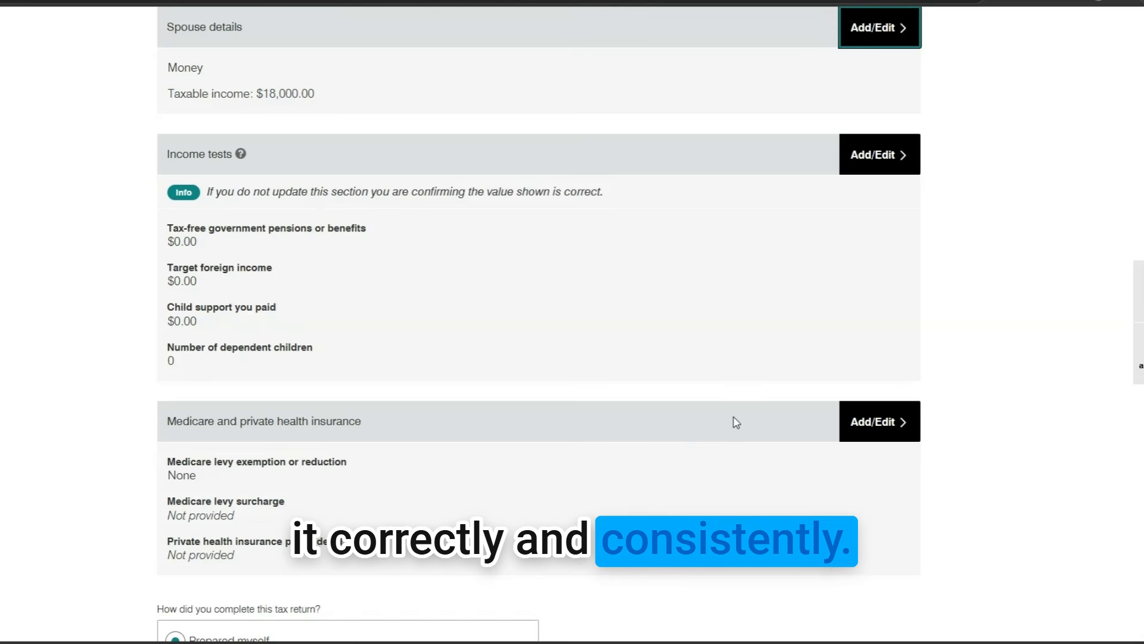
scroll(736, 422, "down", 1)
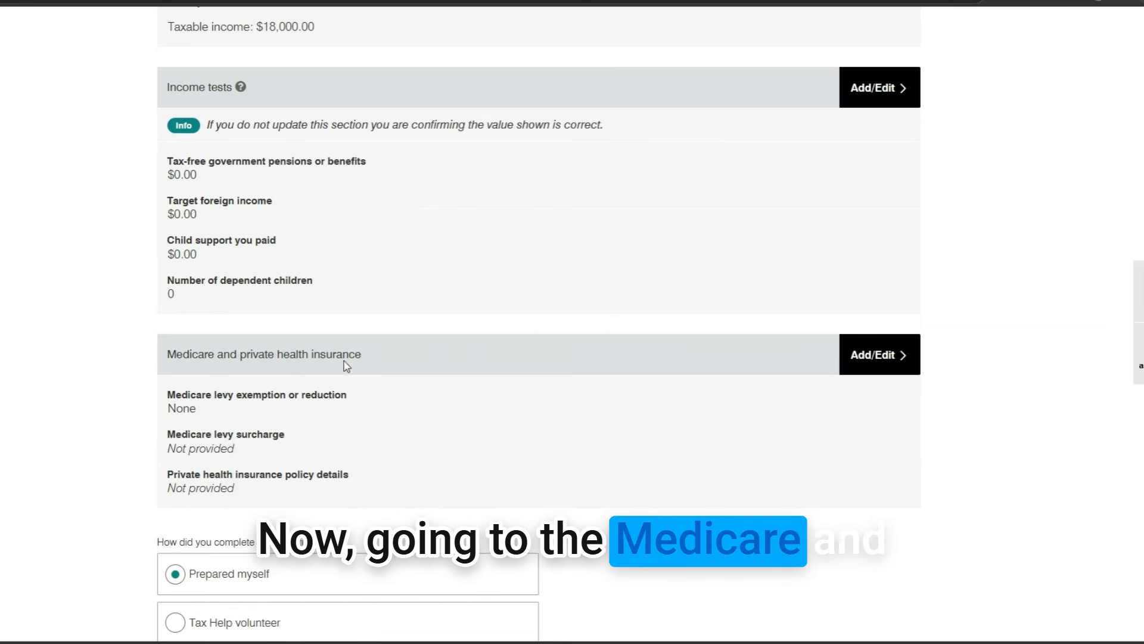
Set 2 dependent children, no levy exemption, and full-year private hospital cover on the Medicare page
left_click(890, 361)
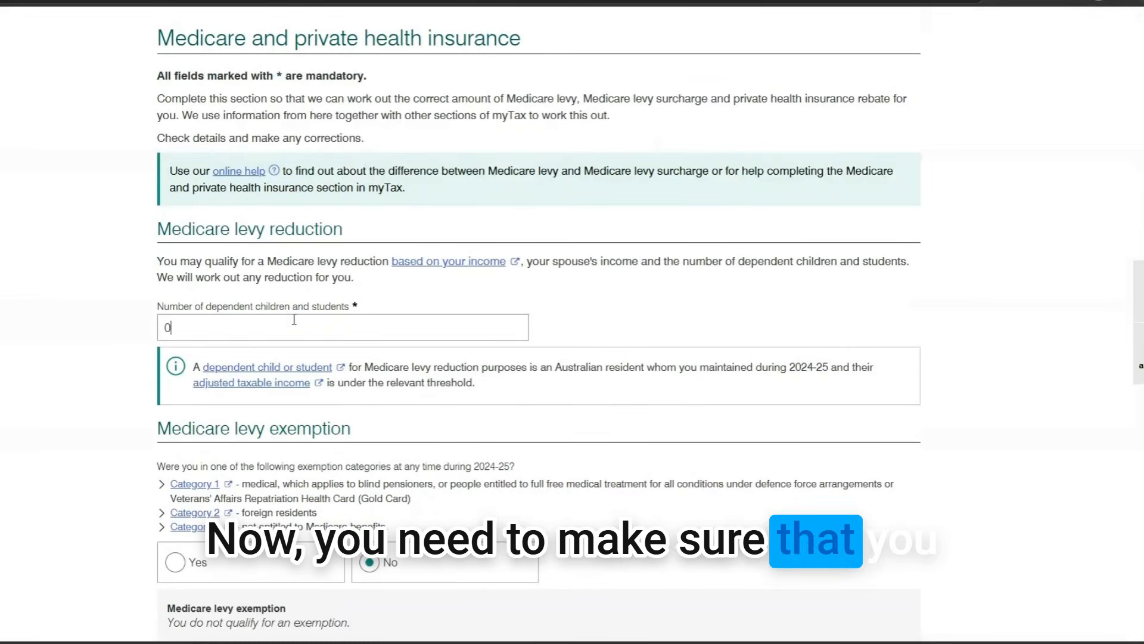
left_click_drag(171, 328, 155, 329)
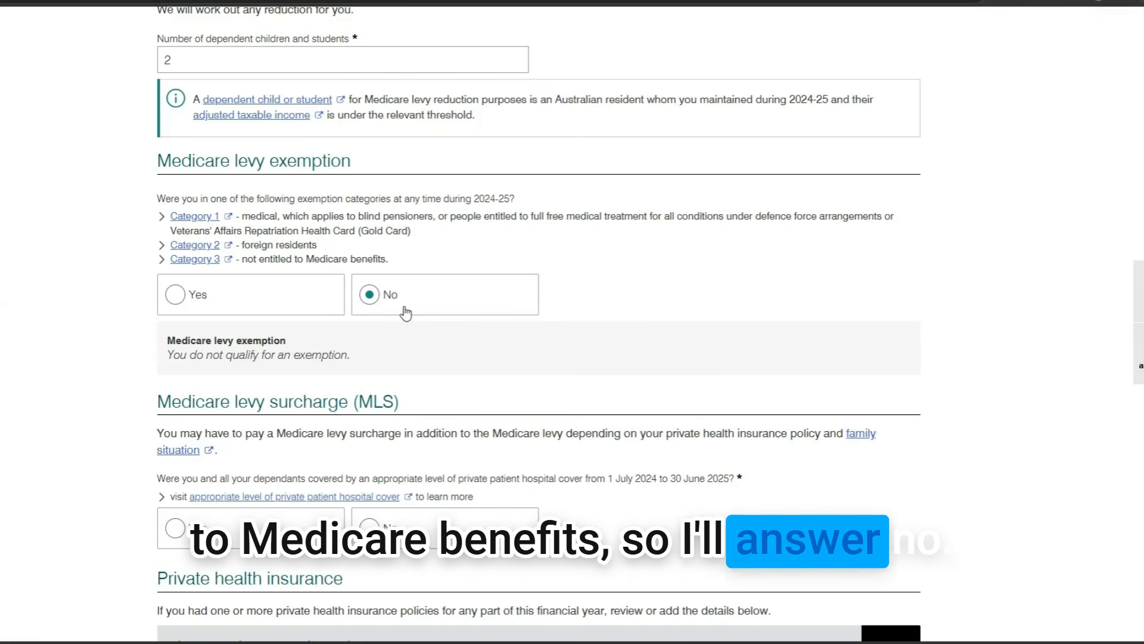
scroll(406, 307, "down", 2)
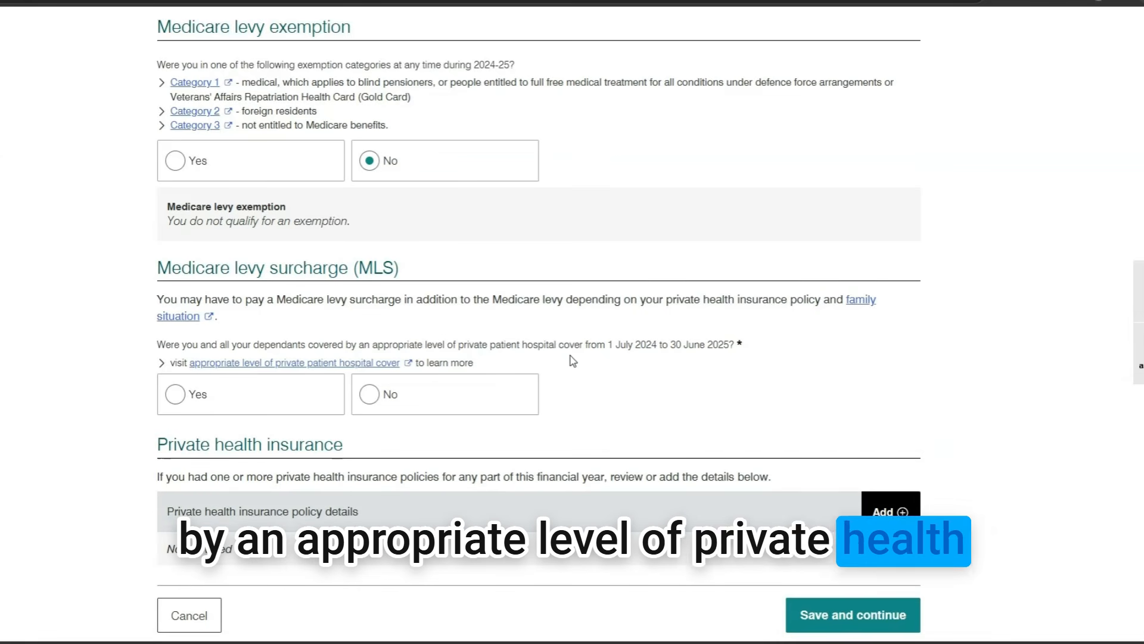
scroll(552, 401, "down", 3)
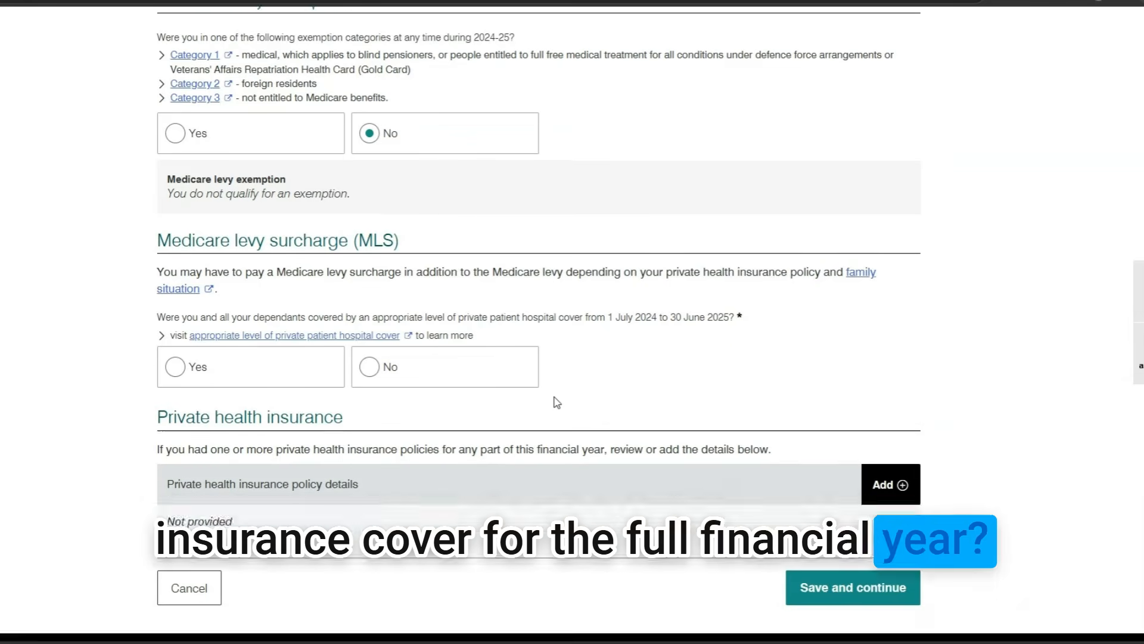
left_click(174, 260)
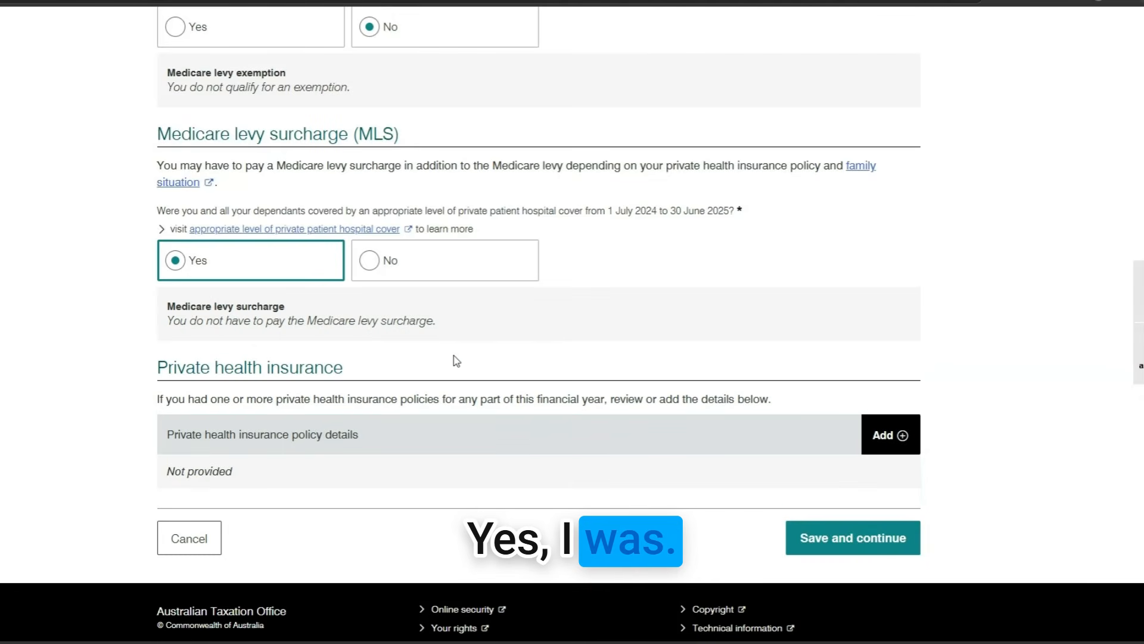
scroll(457, 360, "down", 2)
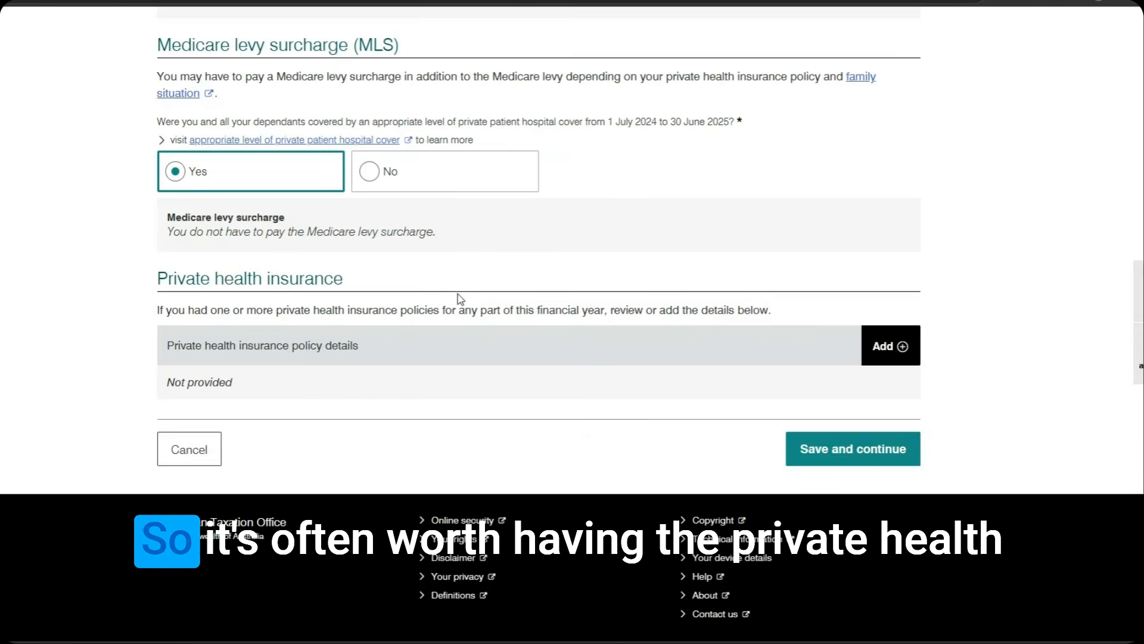
Add a private health insurance policy with HBF as the health insurer
left_click(892, 346)
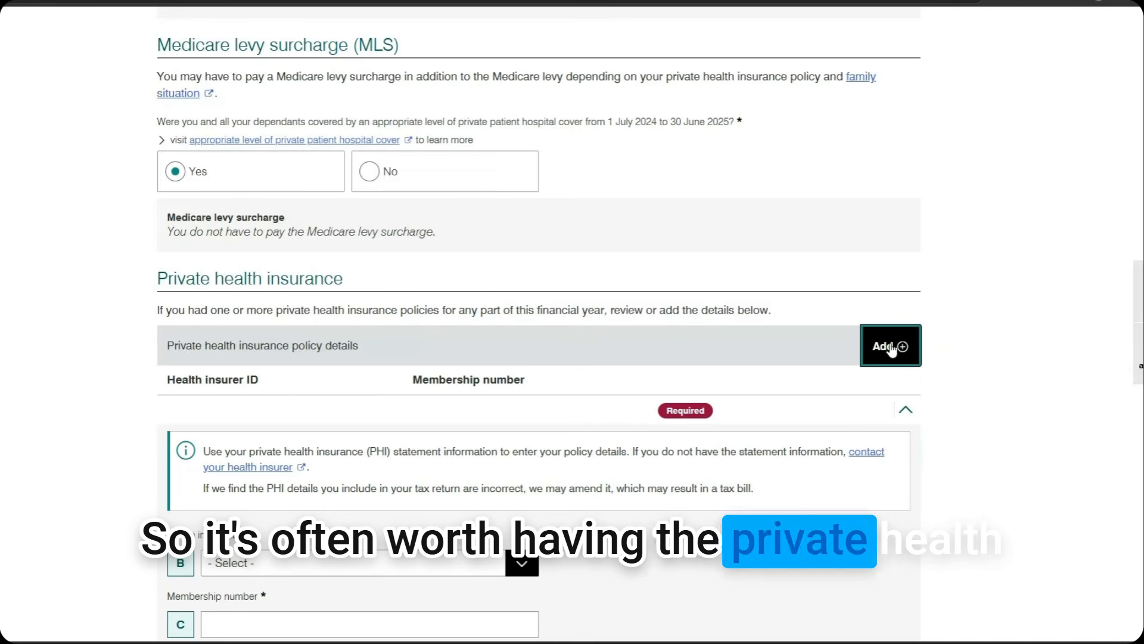
scroll(778, 364, "down", 5)
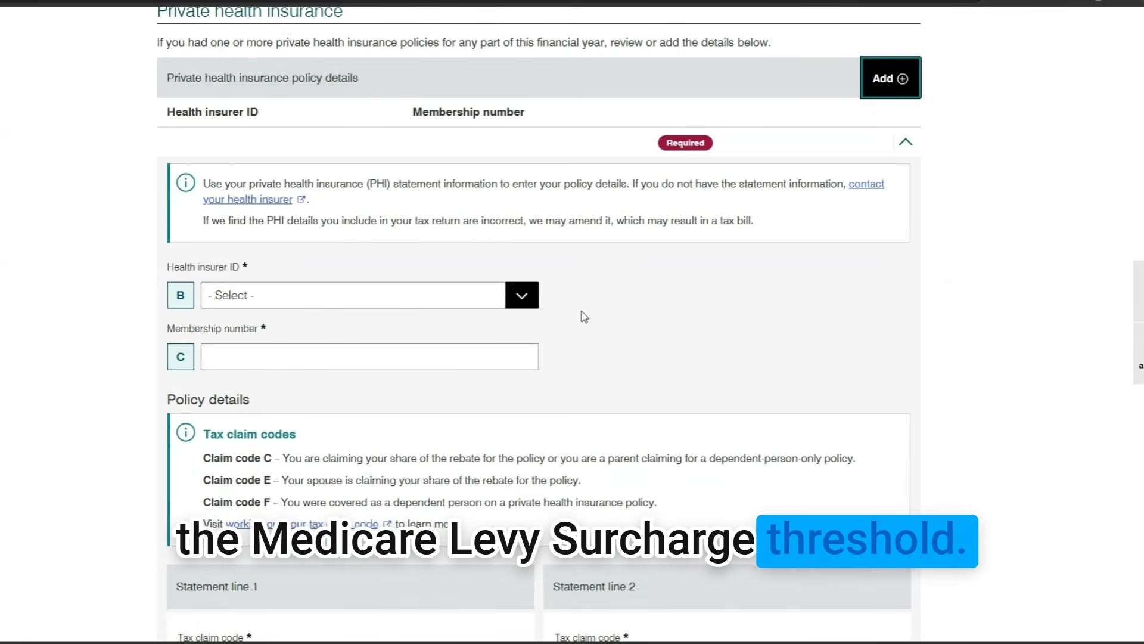
left_click(525, 295)
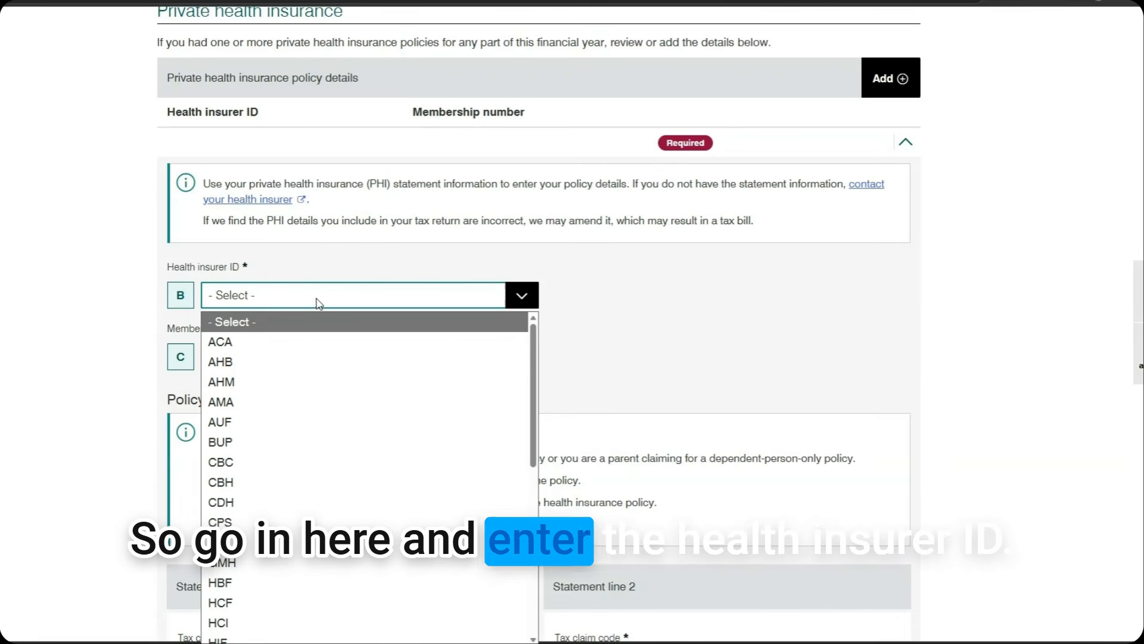
scroll(332, 317, "down", 3)
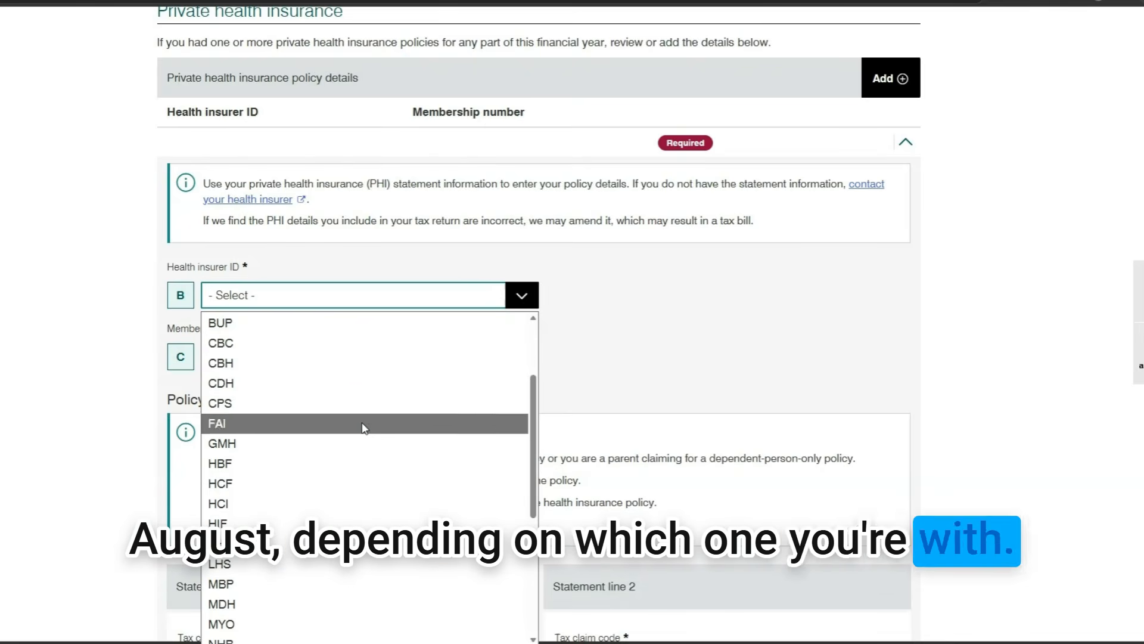
left_click(365, 462)
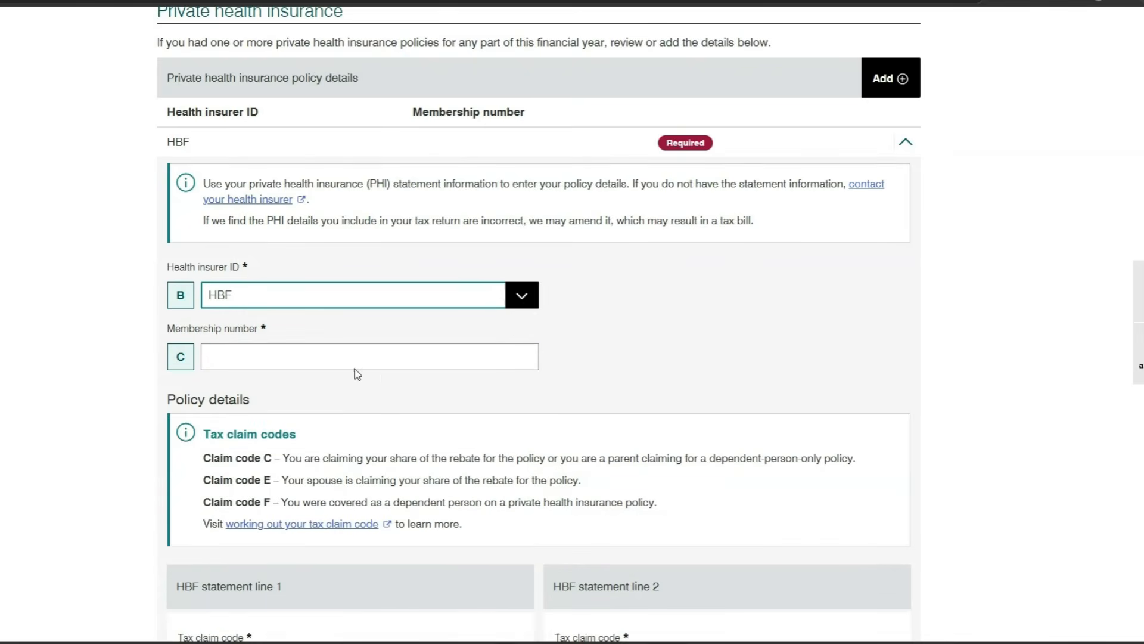
Enter the policy's membership number and review the HBF statement lines below
left_click(333, 352)
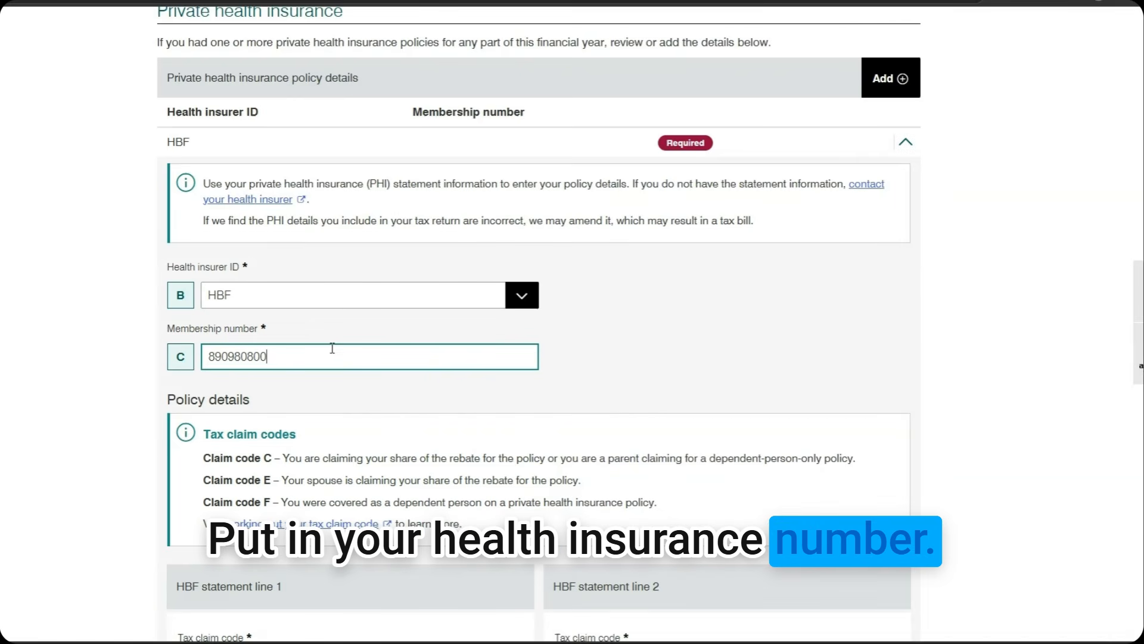
left_click(467, 417)
scroll(468, 417, "down", 3)
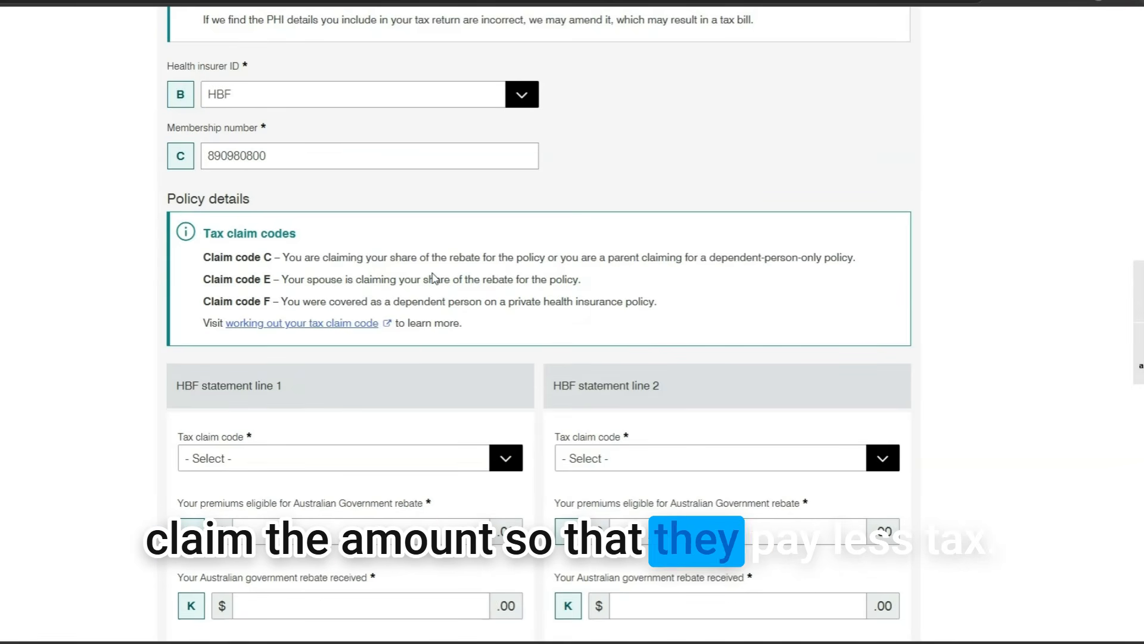
scroll(434, 278, "down", 1)
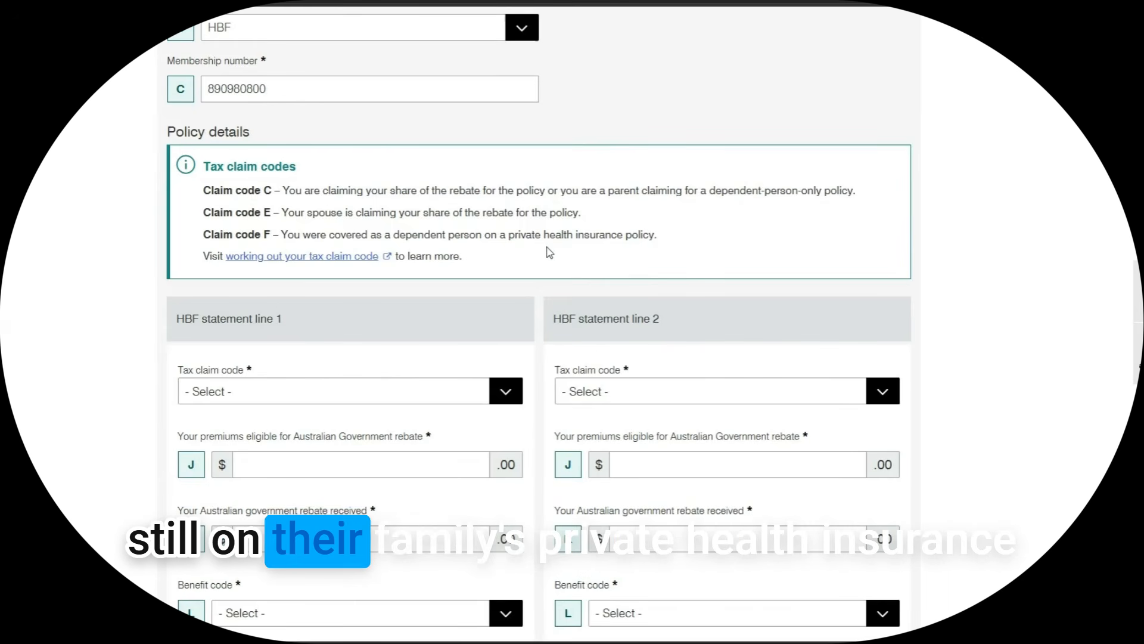
scroll(548, 253, "down", 1)
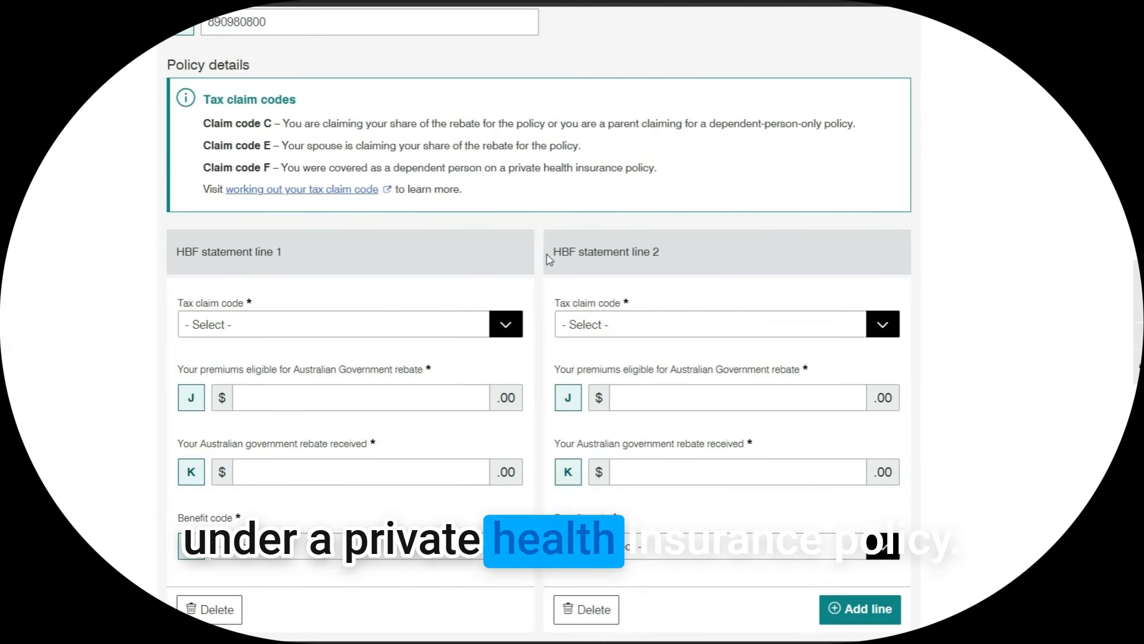
scroll(546, 261, "down", 2)
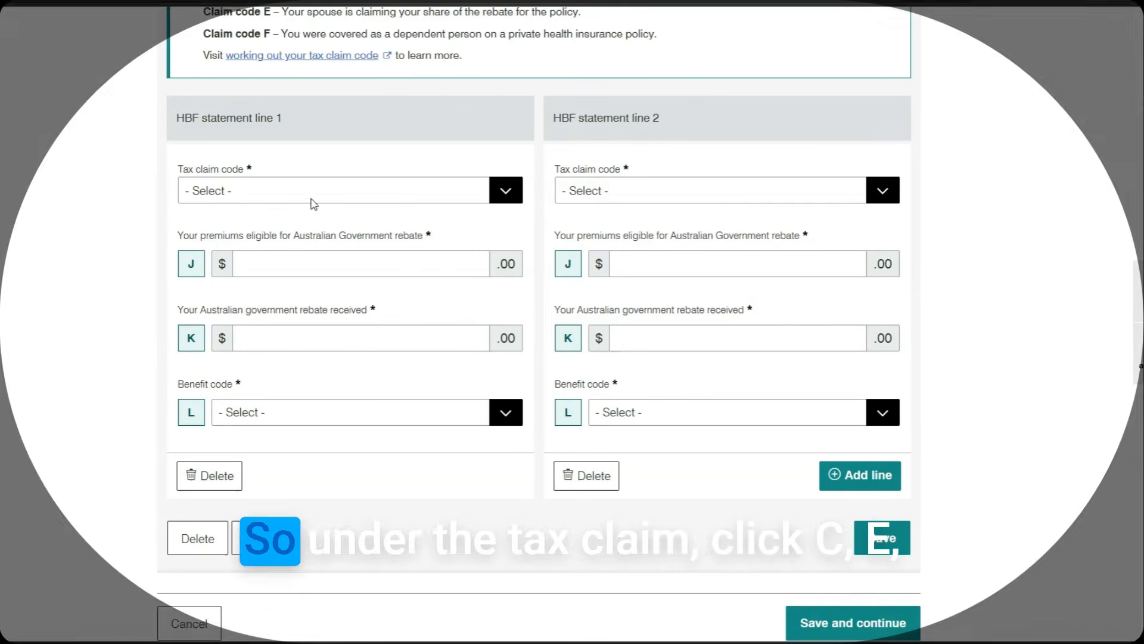
scroll(358, 214, "up", 1)
Give statement line 1 tax claim code C with $3000 premiums, $300 rebate and benefit code 30
left_click(502, 258)
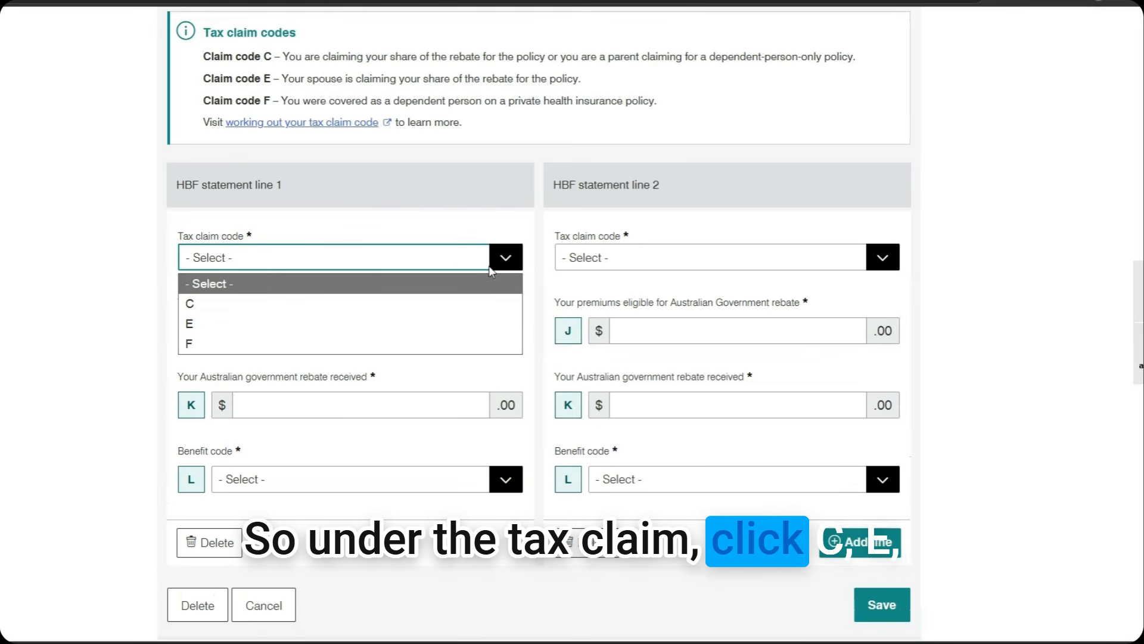
left_click(282, 306)
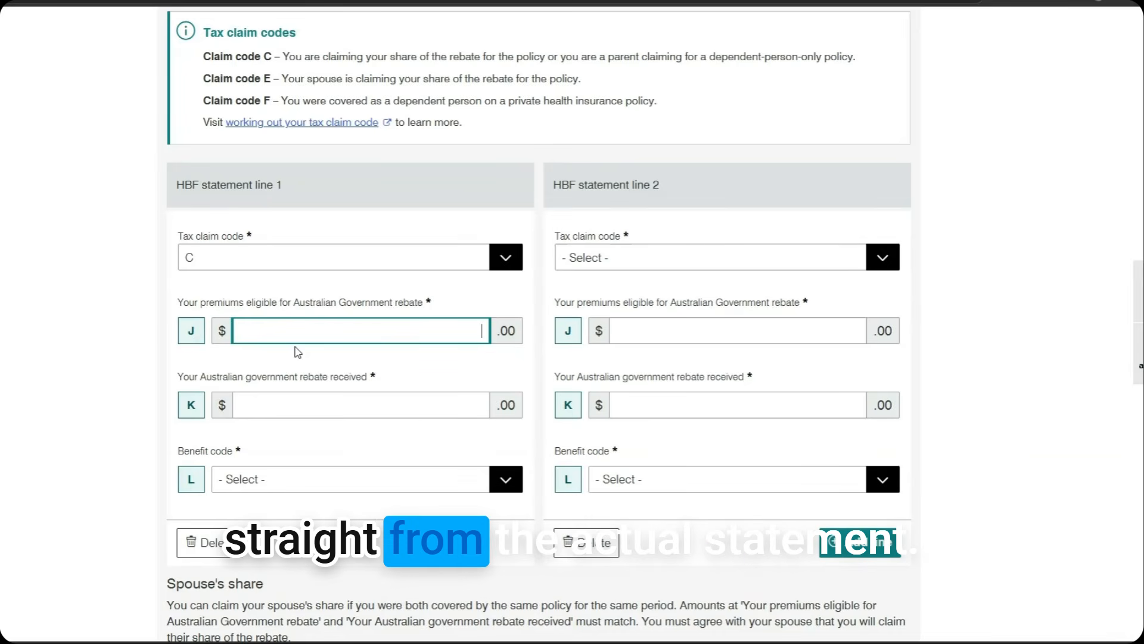
type("300")
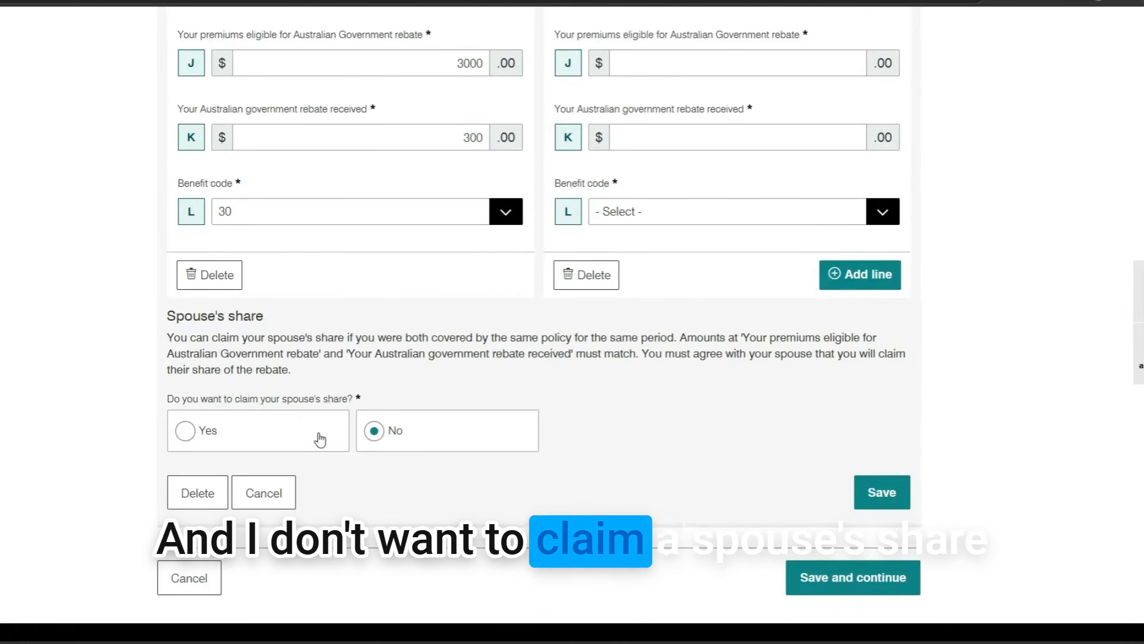
left_click(882, 493)
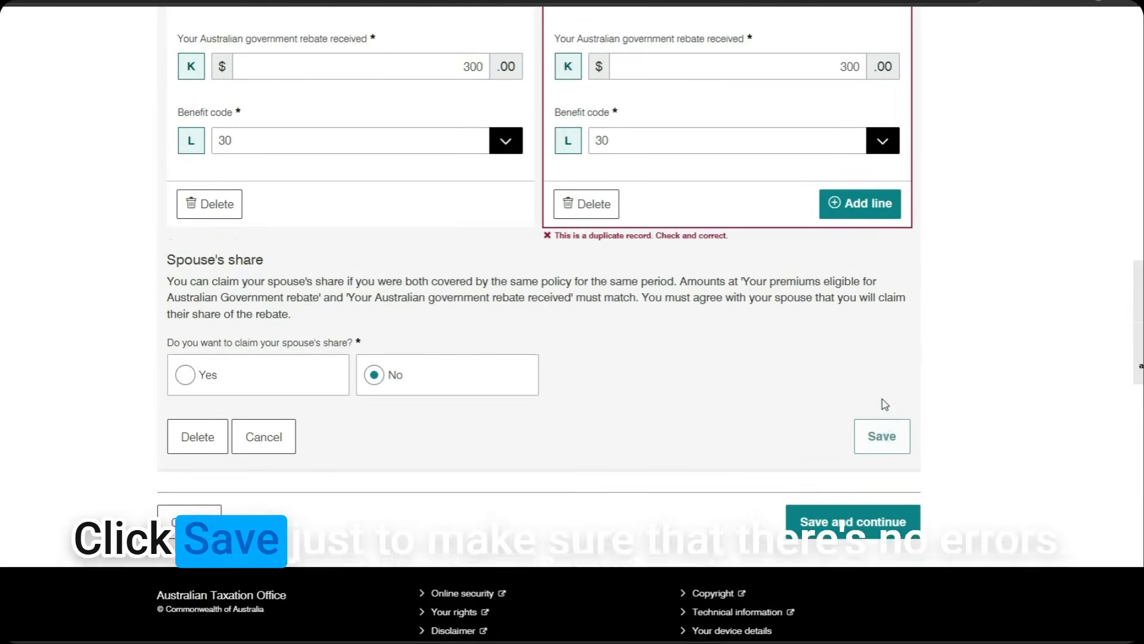
Delete the duplicate second statement line and save the HBF policy and Medicare section
scroll(884, 401, "up", 3)
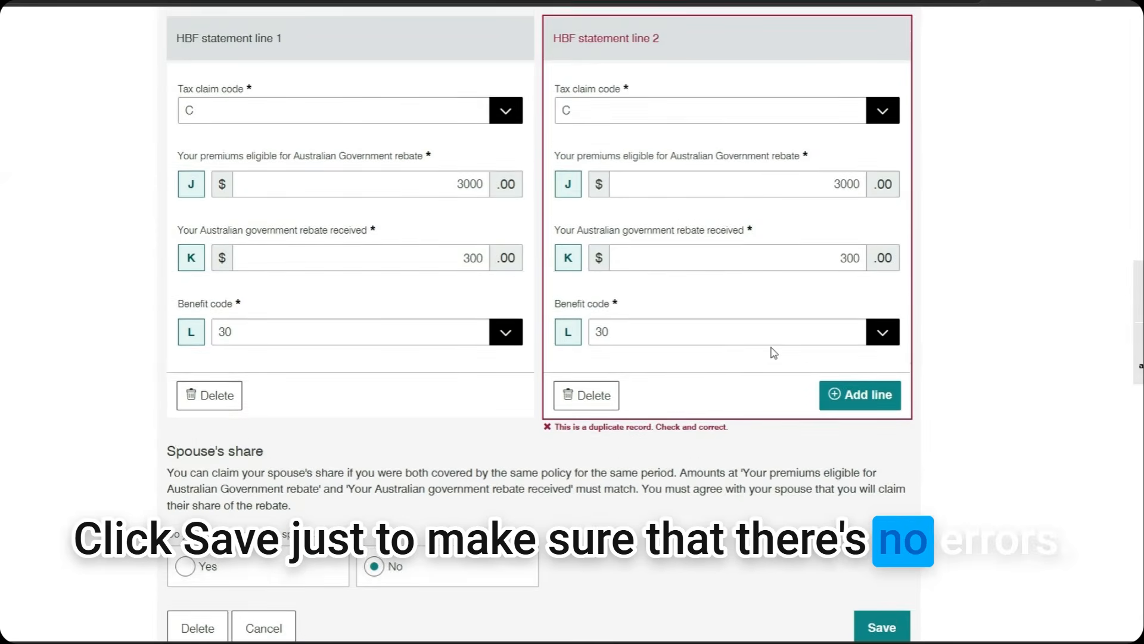
scroll(775, 354, "up", 2)
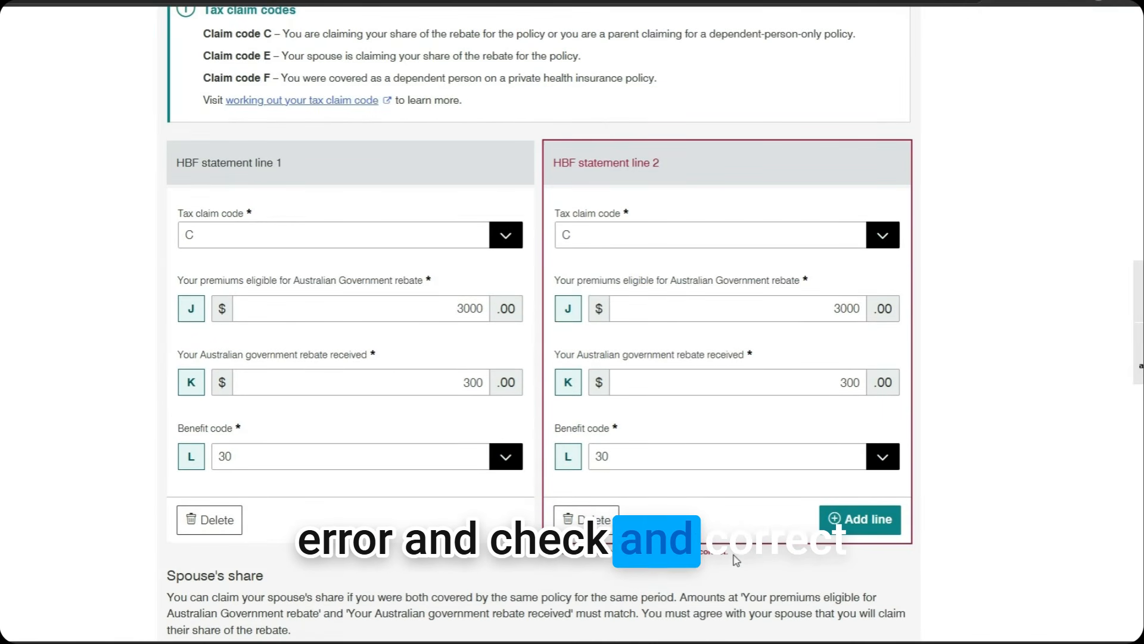
left_click(590, 521)
scroll(758, 373, "down", 4)
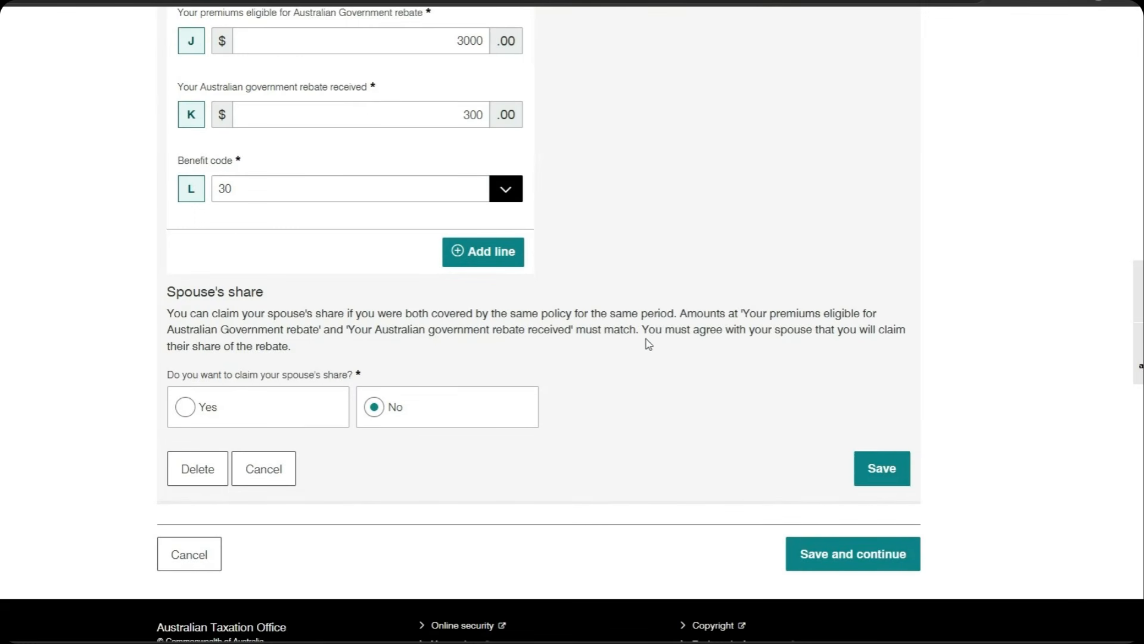
scroll(643, 343, "up", 3)
scroll(700, 368, "up", 1)
scroll(828, 439, "down", 3)
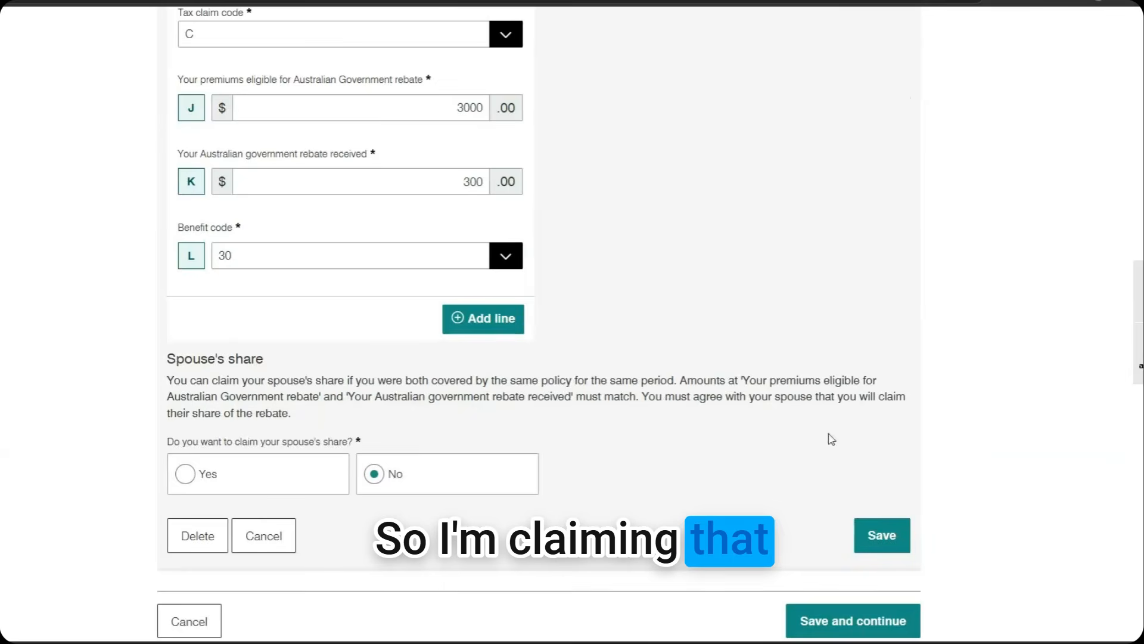
left_click(876, 534)
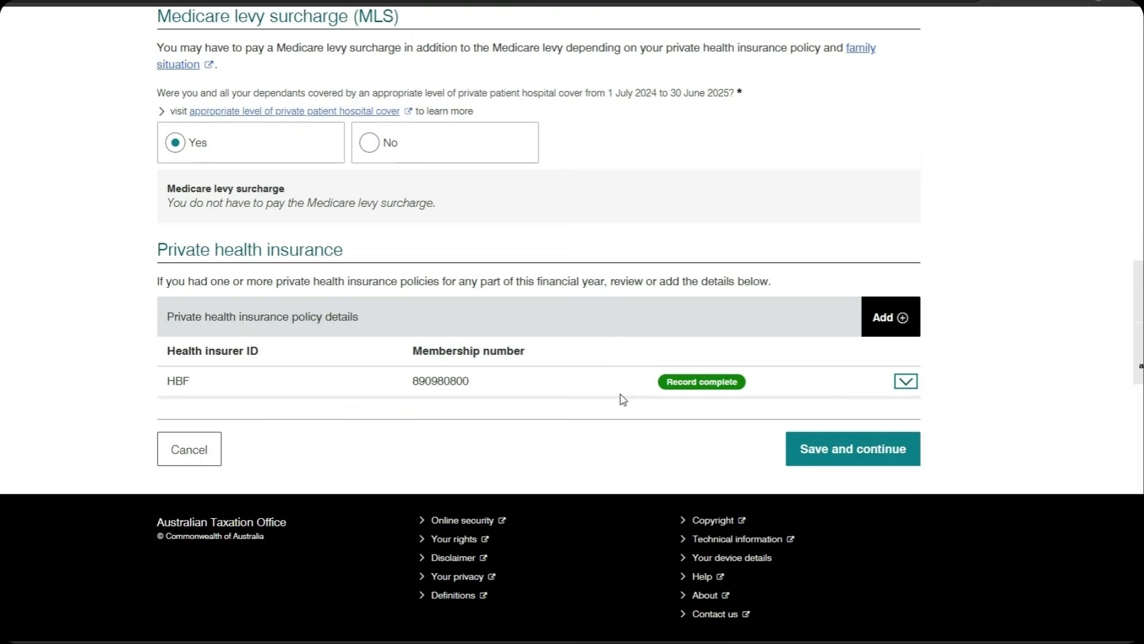
left_click(846, 450)
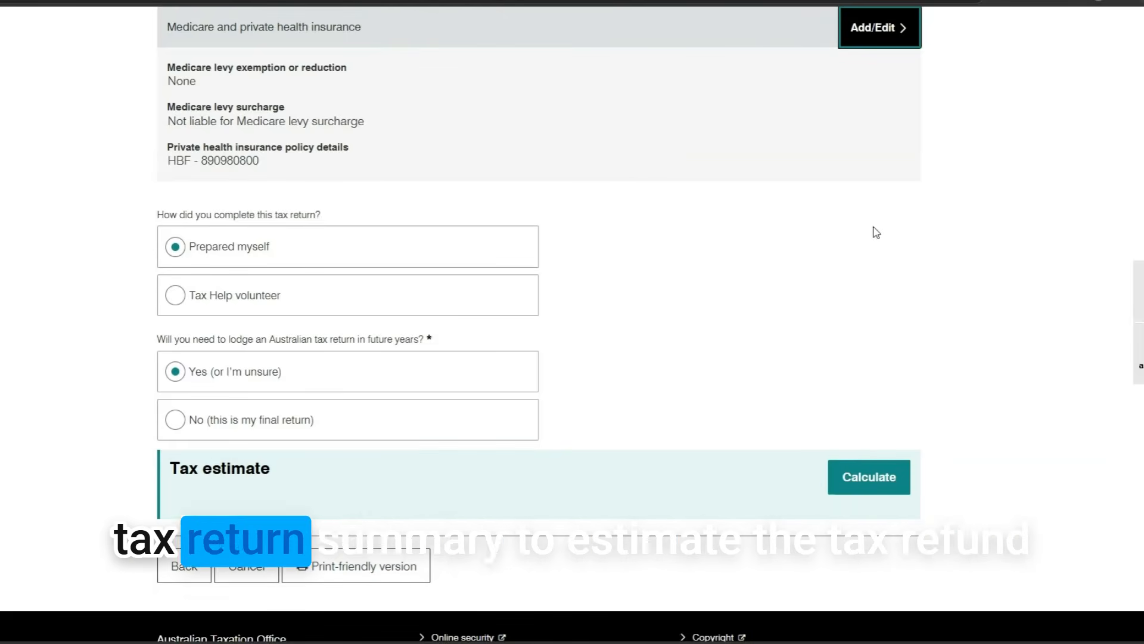
Calculate the tax estimate from the return summary, showing a $2,104.76 estimated refund
scroll(768, 284, "down", 2)
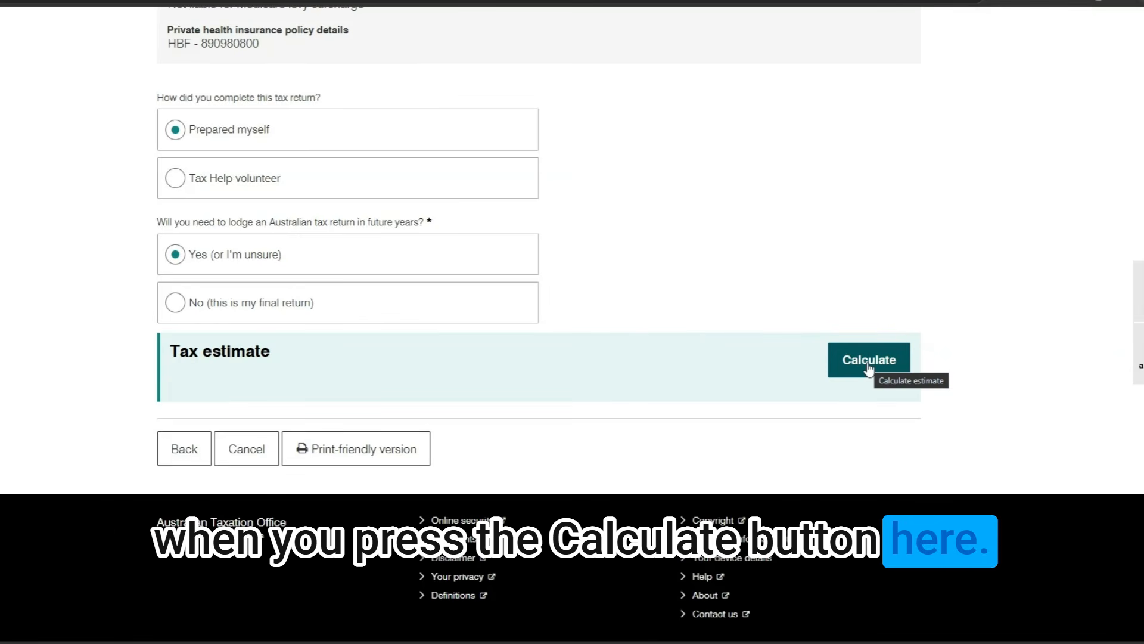
left_click(869, 360)
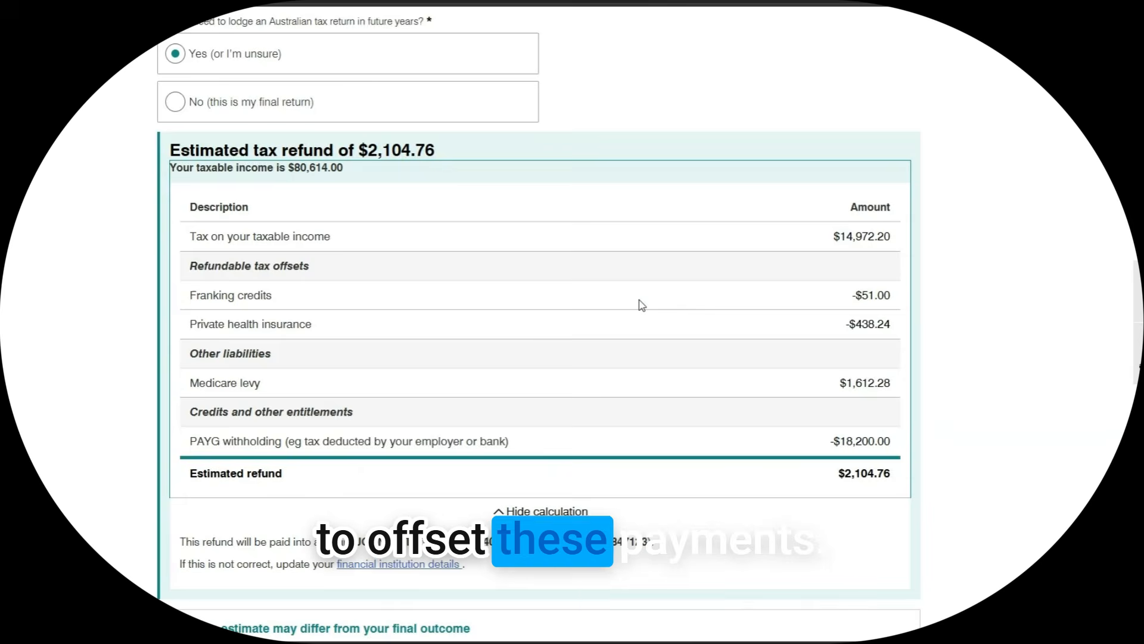
Review the refund breakdown: $80,614.00 taxable income, $18,200.00 PAYG withholding, $51.00 franking credits
scroll(642, 306, "down", 2)
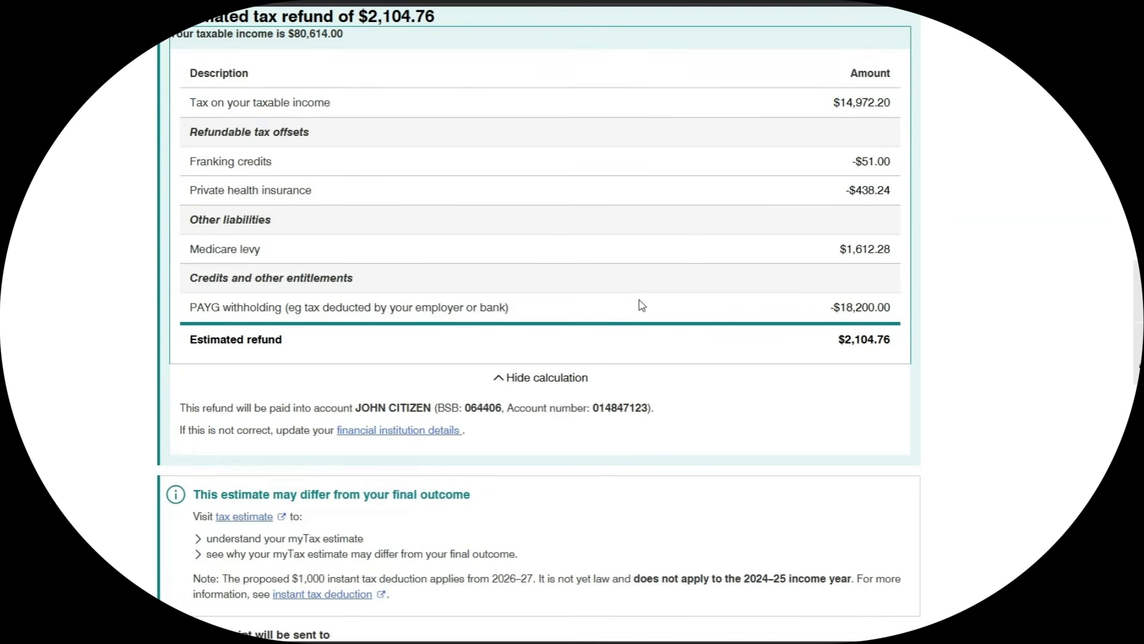